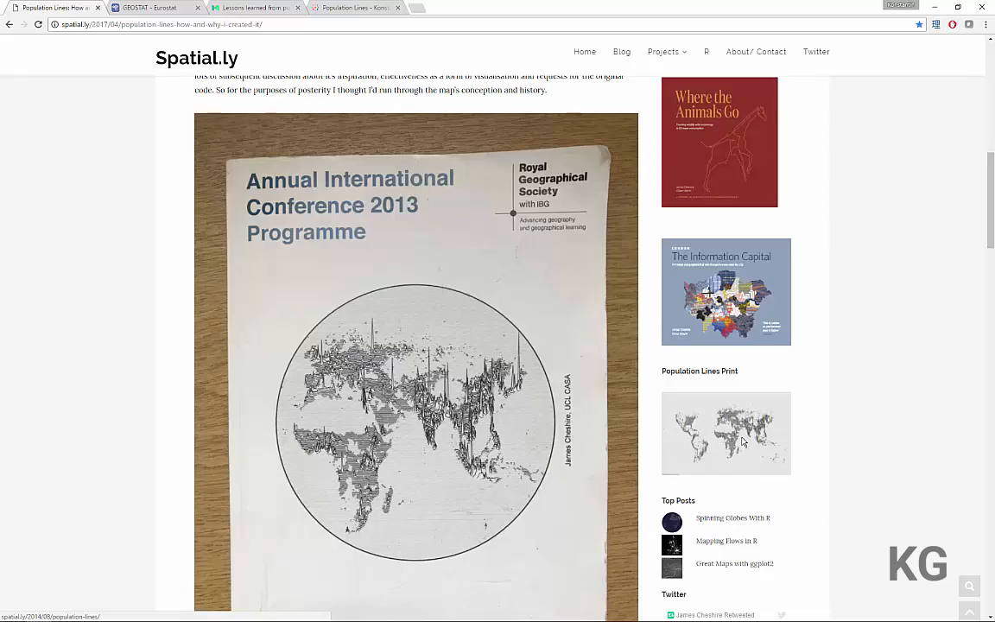
# Read through the Spatial.ly Population Lines article down to its original R code
pyautogui.scroll(-3, 741, 441)
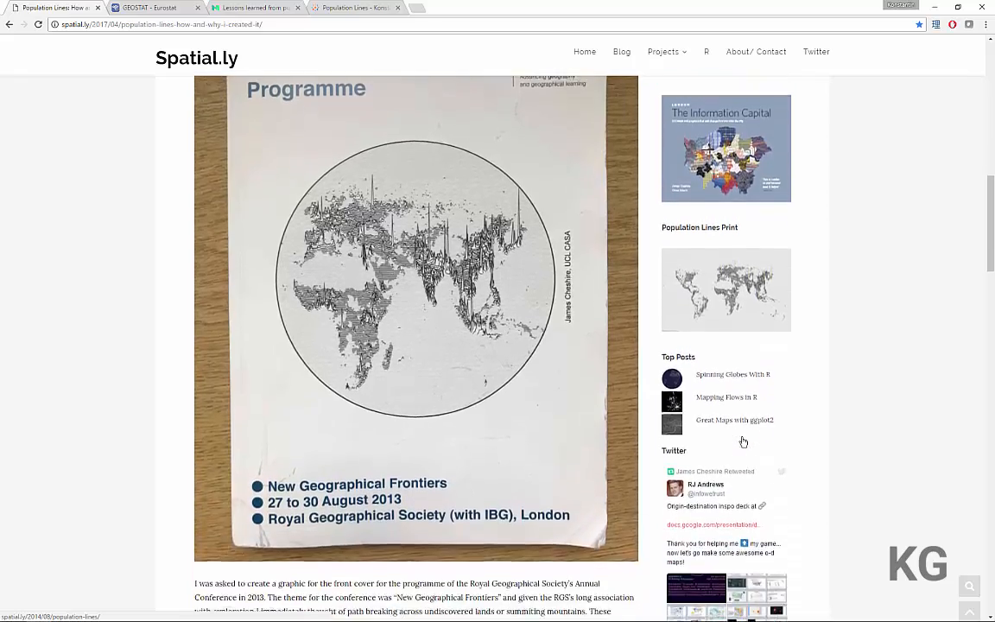
pyautogui.scroll(-8, 740, 442)
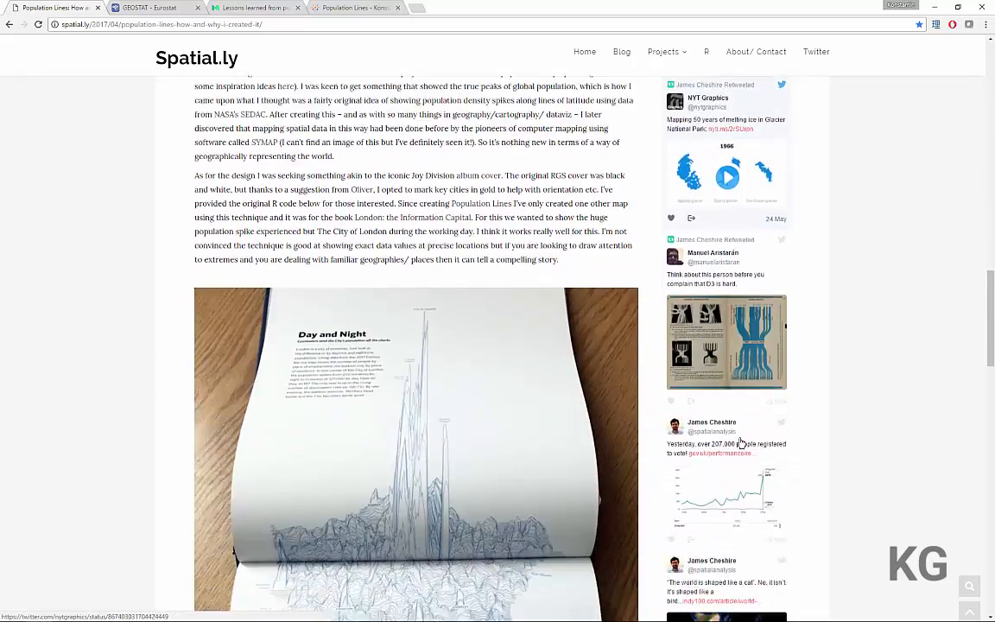
pyautogui.scroll(-10, 738, 443)
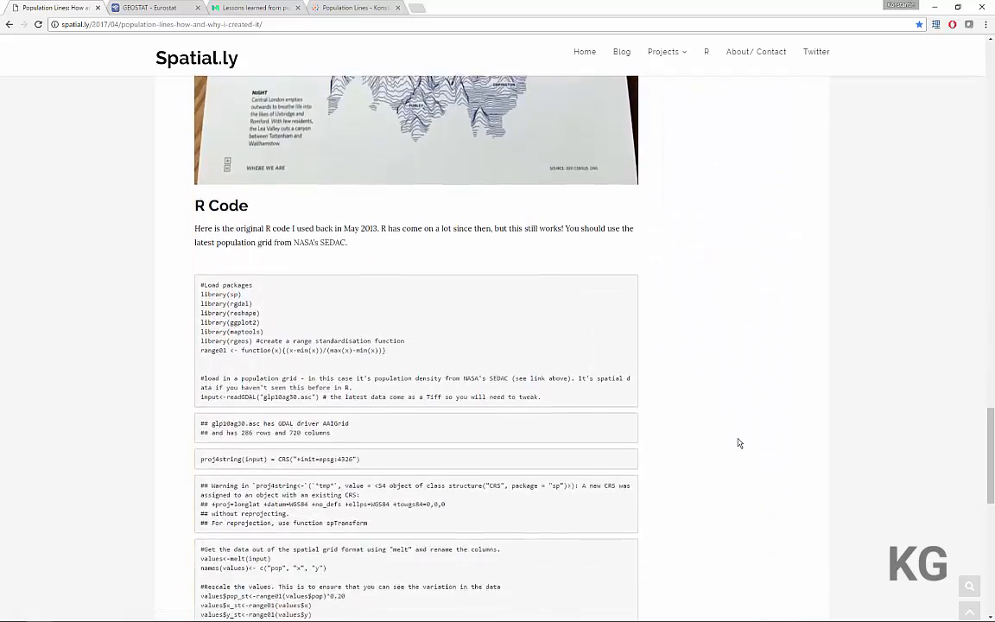
pyautogui.scroll(-1, 738, 443)
pyautogui.scroll(-3, 738, 442)
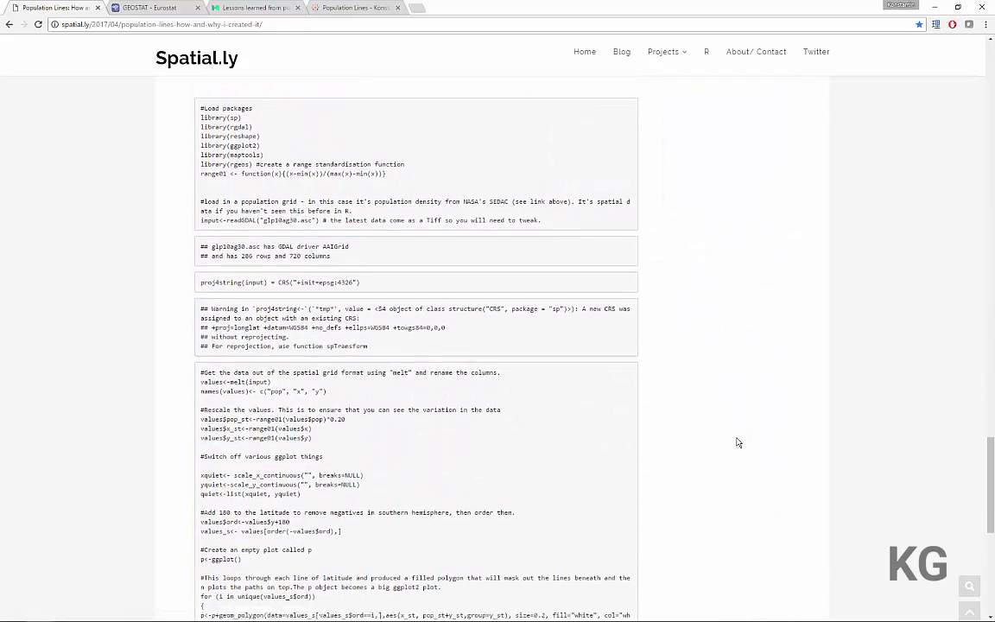
pyautogui.scroll(-1, 738, 442)
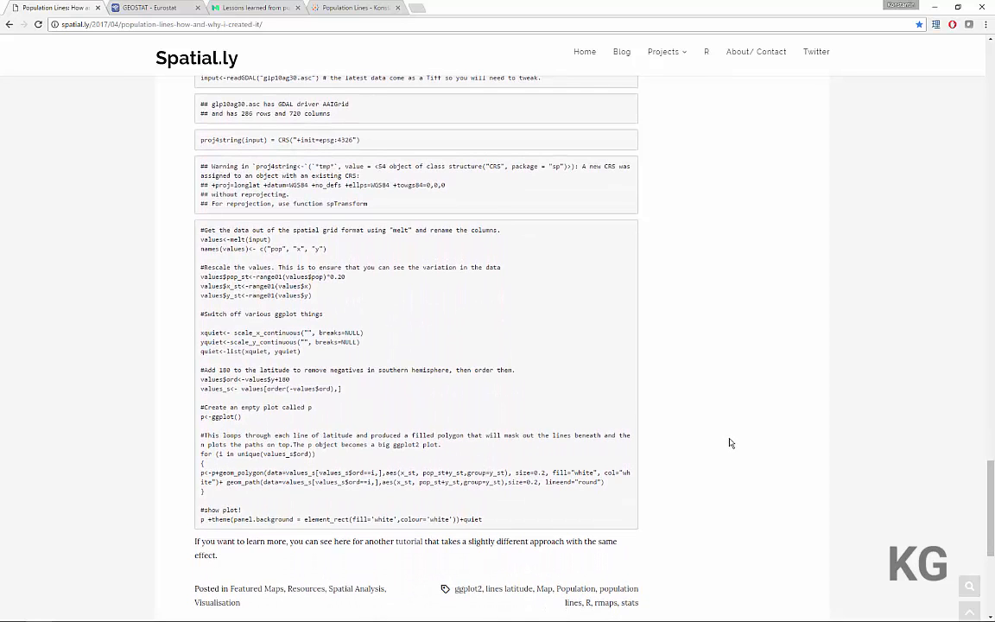
pyautogui.scroll(1, 734, 442)
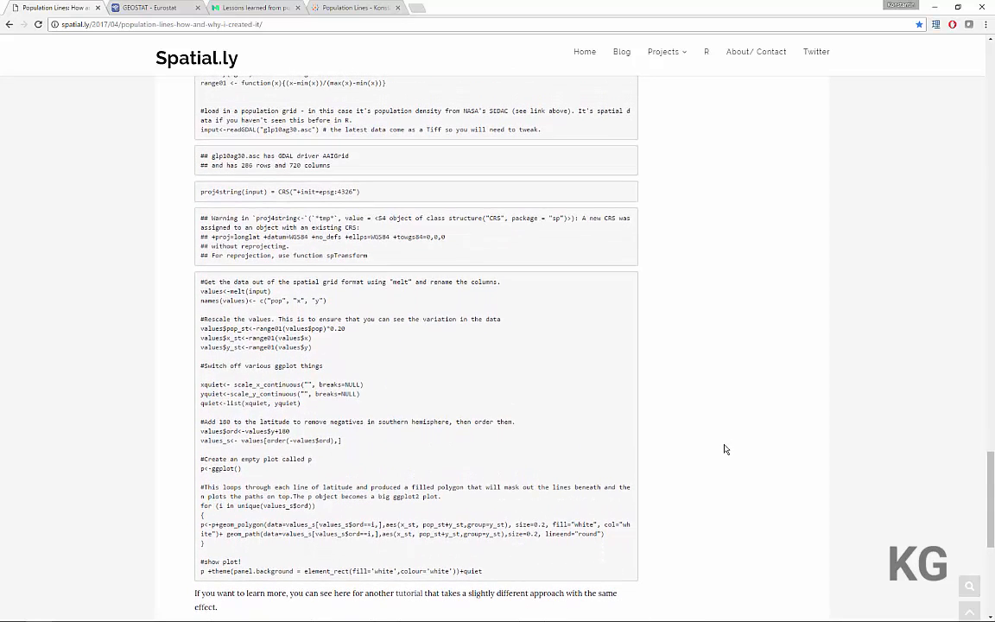
# Examine the Medium article on the Europe population lines map, including its tidyverse code that reads, aggregates and plots the GEOSTAT data
pyautogui.click(259, 9)
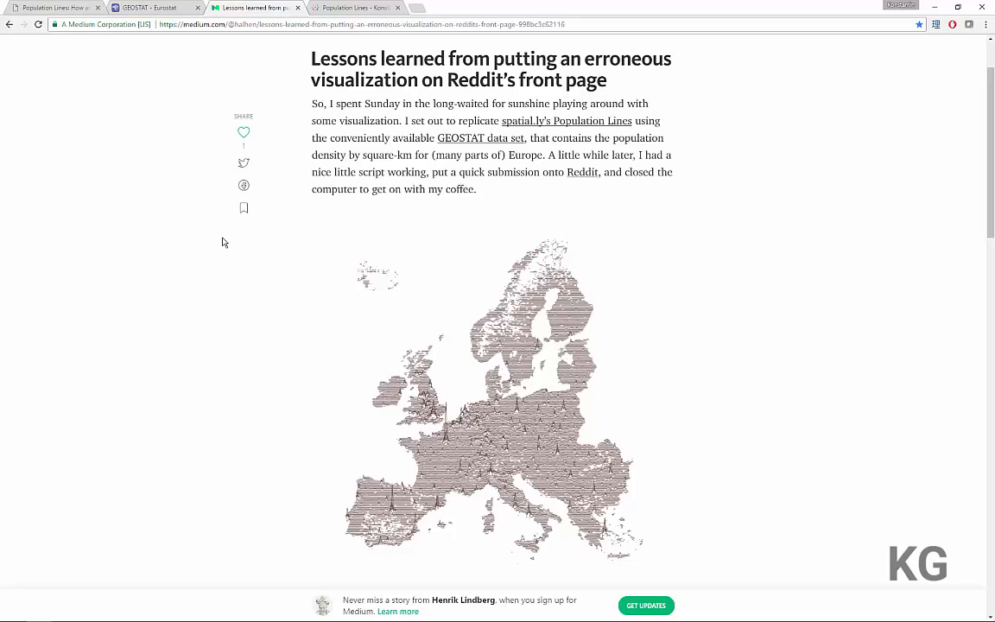
pyautogui.scroll(-8, 222, 242)
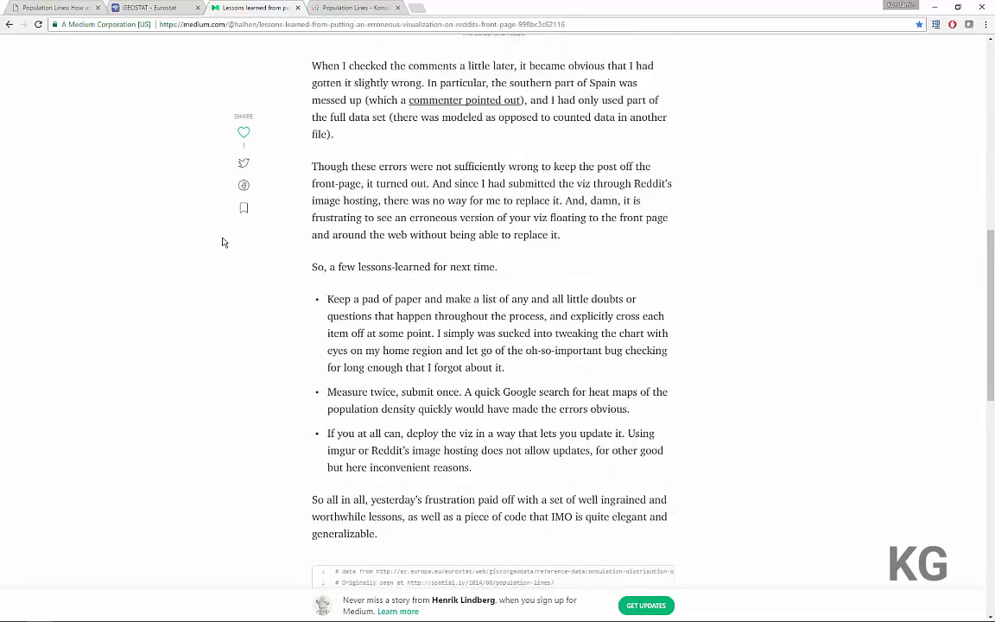
pyautogui.scroll(-4, 222, 241)
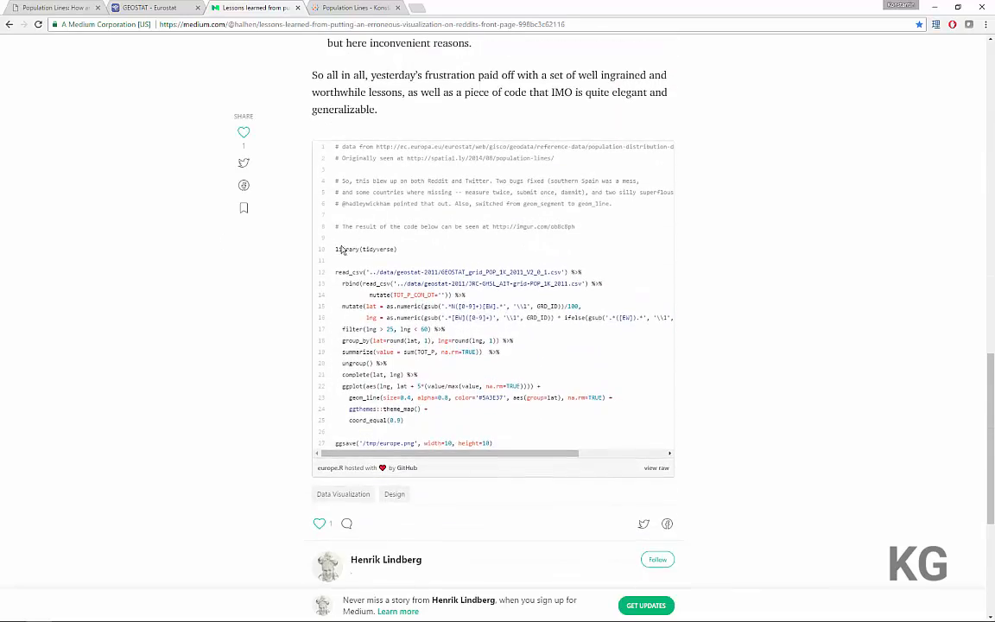
pyautogui.moveTo(337, 249); pyautogui.dragTo(516, 445)
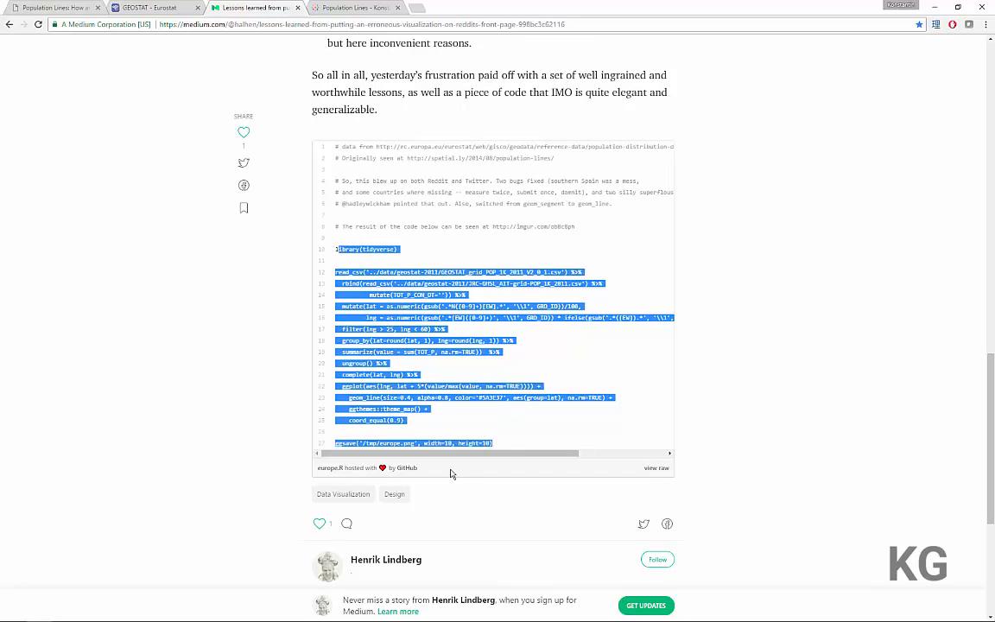
pyautogui.click(407, 389)
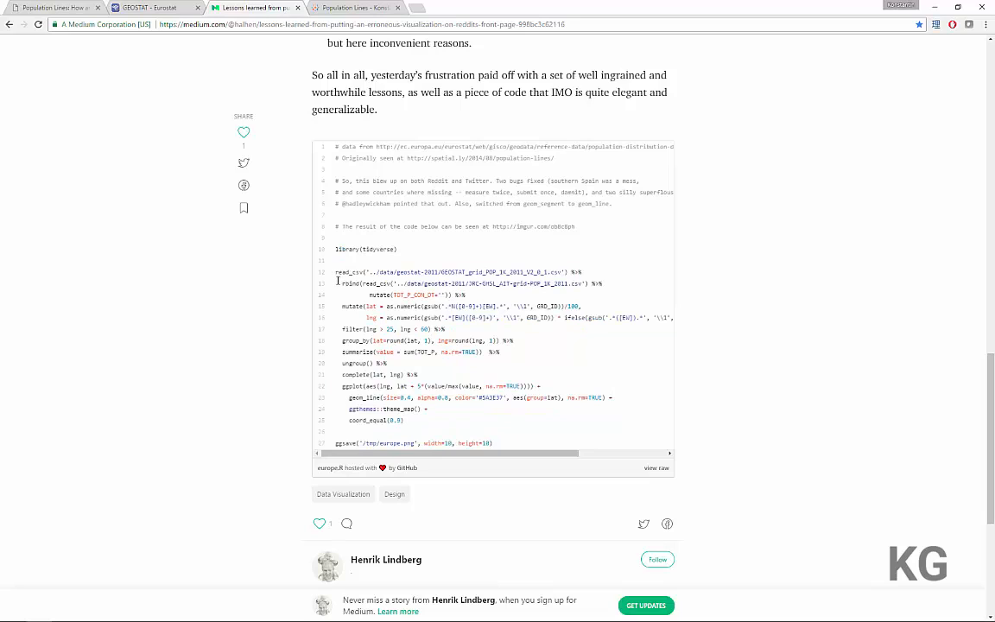
pyautogui.moveTo(341, 277); pyautogui.dragTo(414, 419)
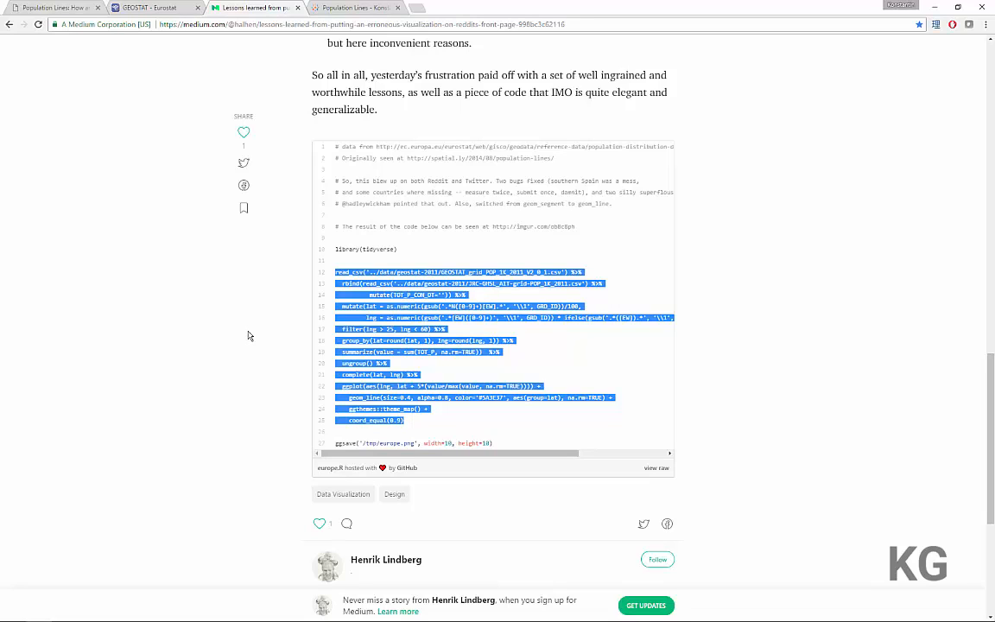
pyautogui.click(480, 331)
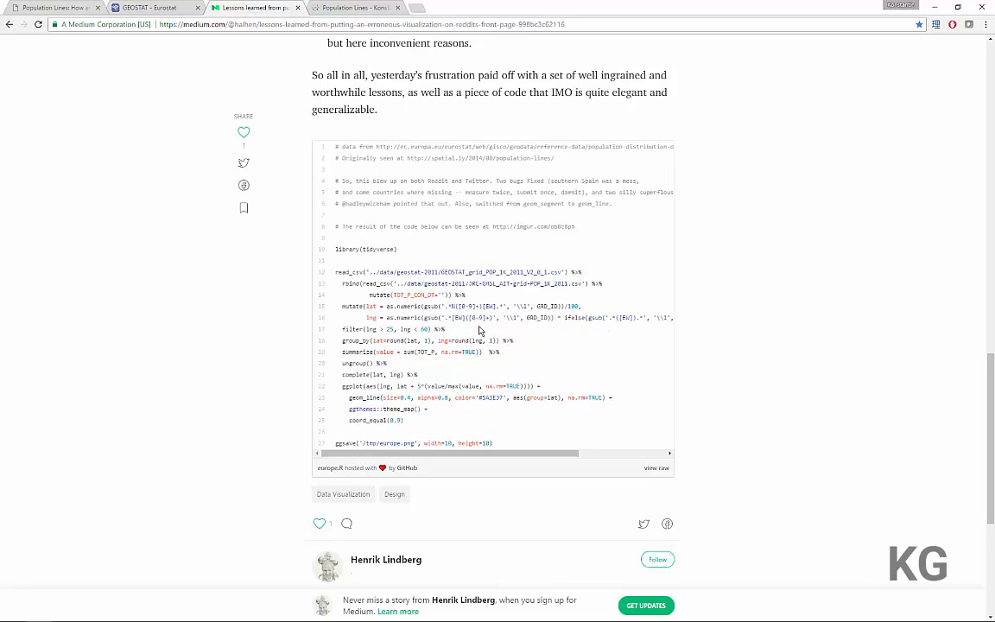
pyautogui.moveTo(433, 329); pyautogui.dragTo(446, 330)
pyautogui.click(453, 331)
pyautogui.scroll(10, 201, 361)
pyautogui.scroll(2, 202, 361)
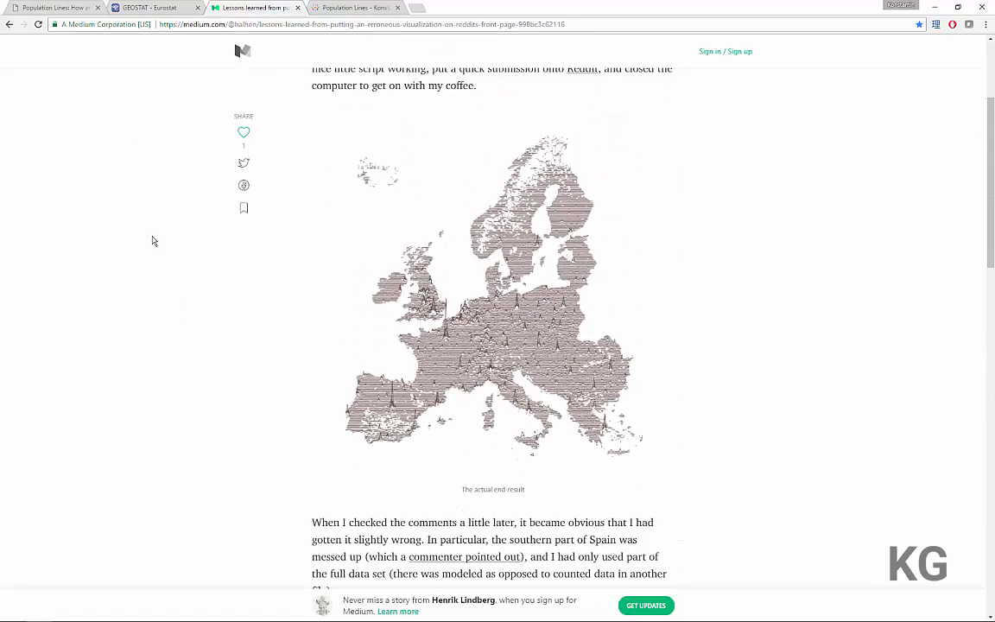
# Compare the Spatial.ly world map with the Medium Europe map, and check the Spatial.ly article's NASA SEDAC data source
pyautogui.click(55, 7)
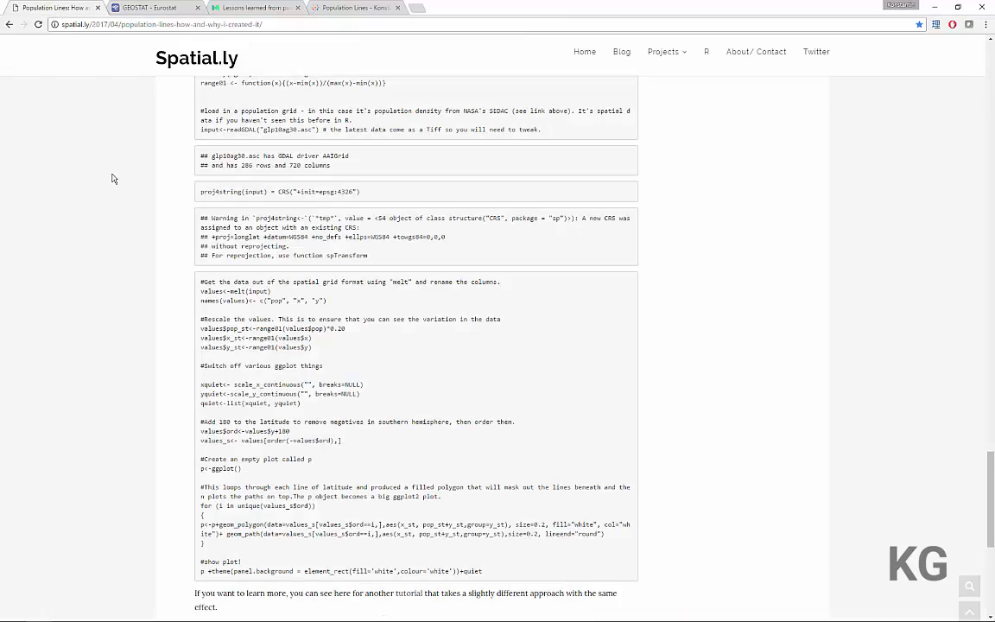
pyautogui.scroll(15, 116, 182)
pyautogui.scroll(15, 124, 201)
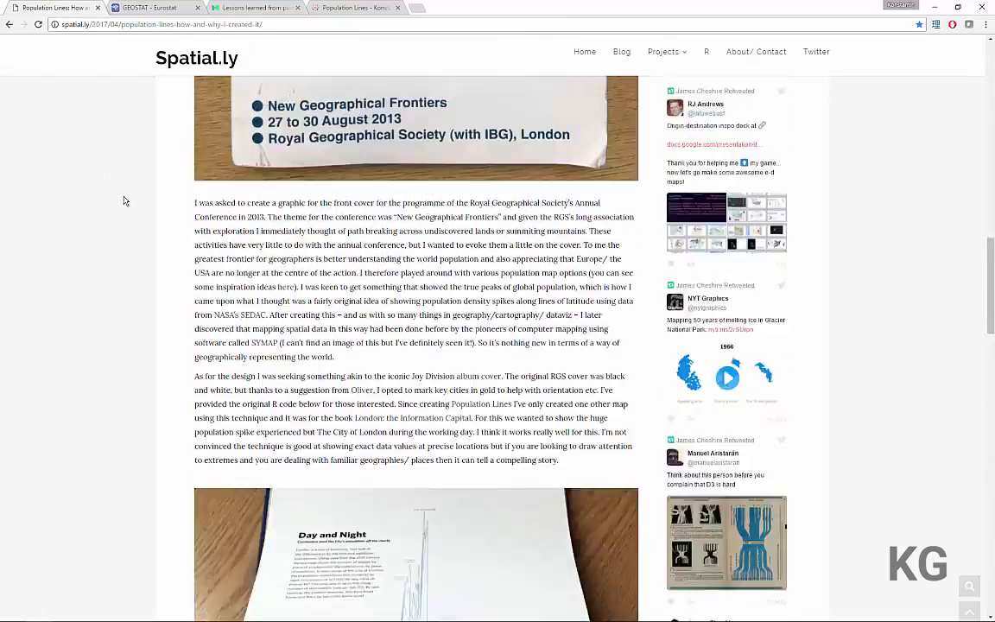
pyautogui.scroll(-1, 123, 204)
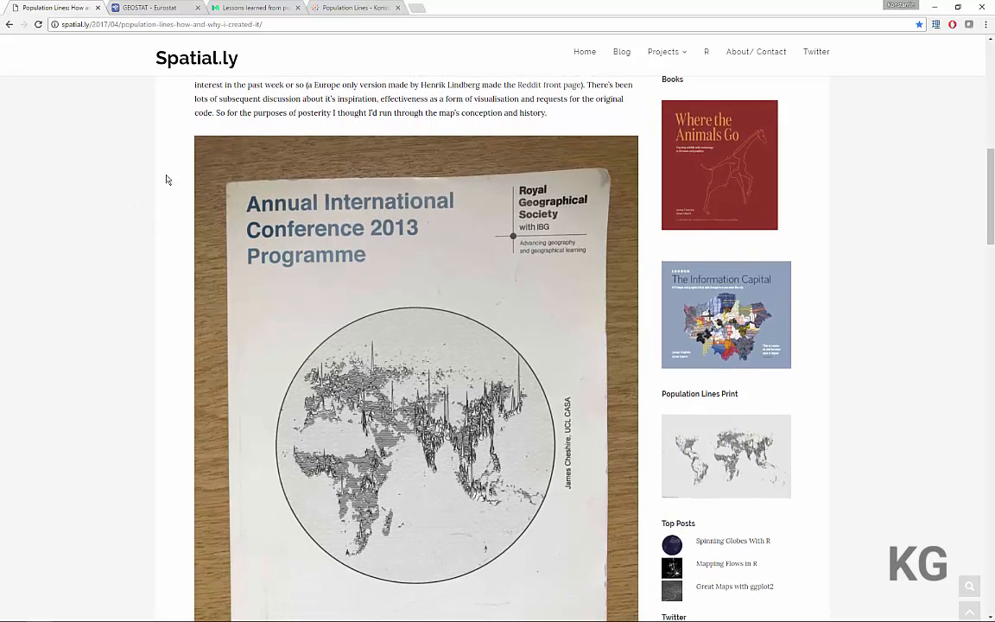
pyautogui.click(214, 7)
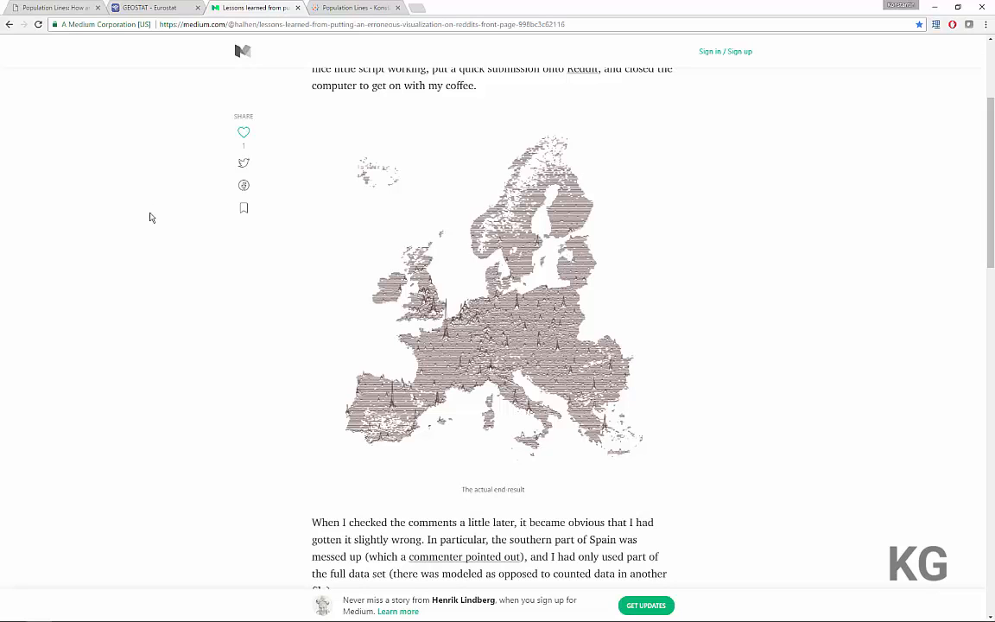
pyautogui.click(41, 9)
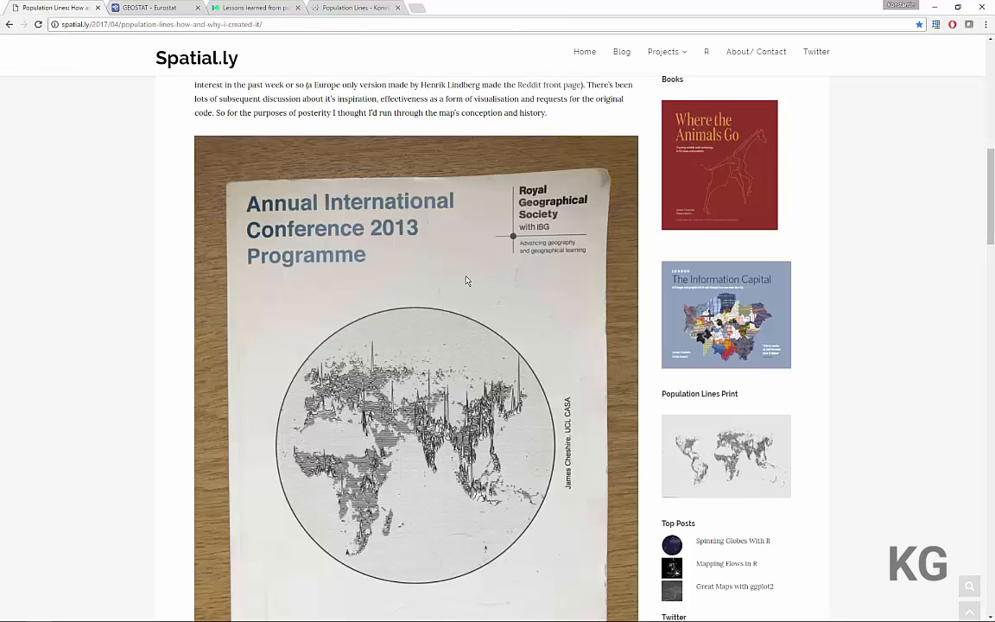
pyautogui.scroll(-1, 466, 281)
pyautogui.scroll(-5, 460, 283)
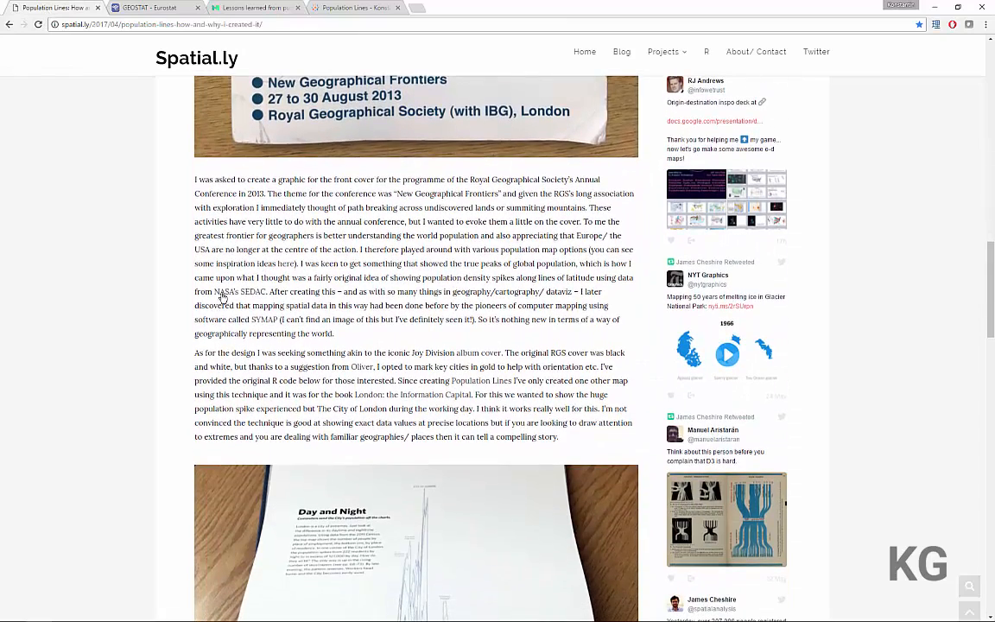
pyautogui.moveTo(205, 292); pyautogui.dragTo(275, 292)
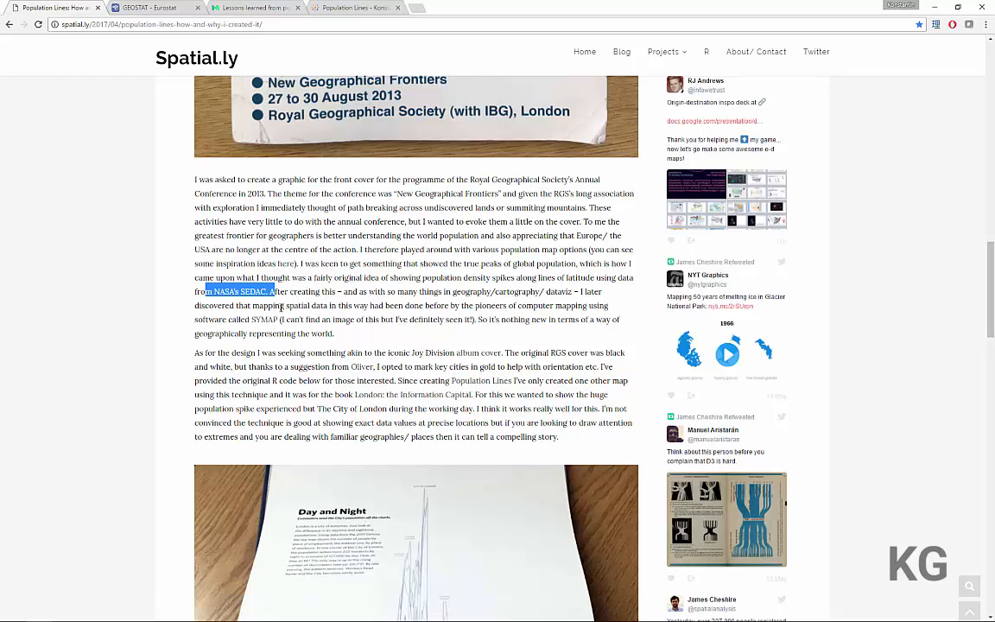
pyautogui.click(280, 307)
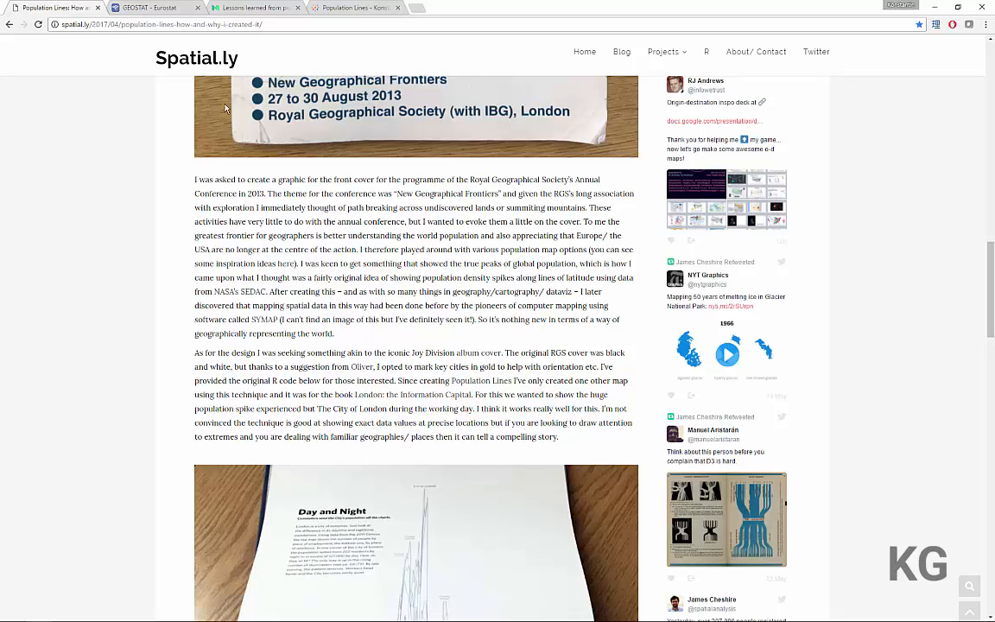
# Look up the 2011 GEOSTAT population grid download on Eurostat and check the extracted CSV files in the Downloads folder
pyautogui.click(230, 10)
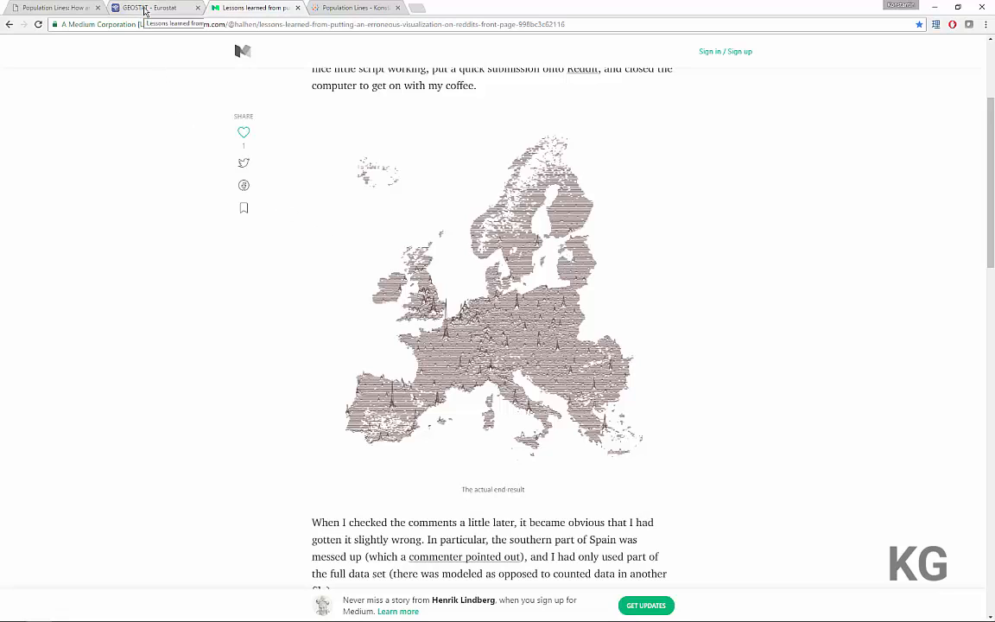
pyautogui.click(144, 10)
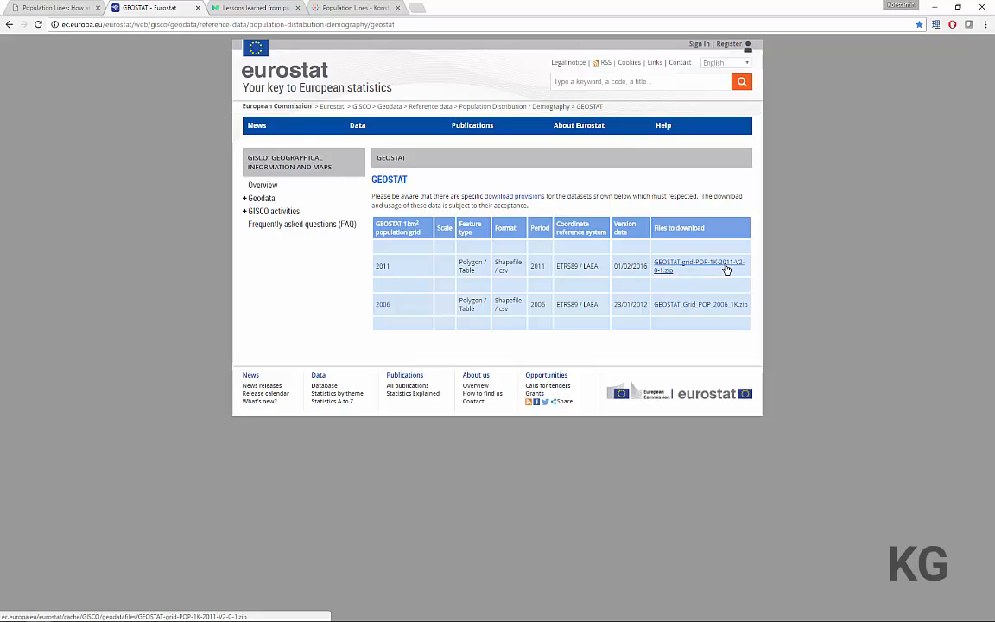
pyautogui.hotkey('alt', 'Tab')
pyautogui.hotkey('alt', 'Tab')
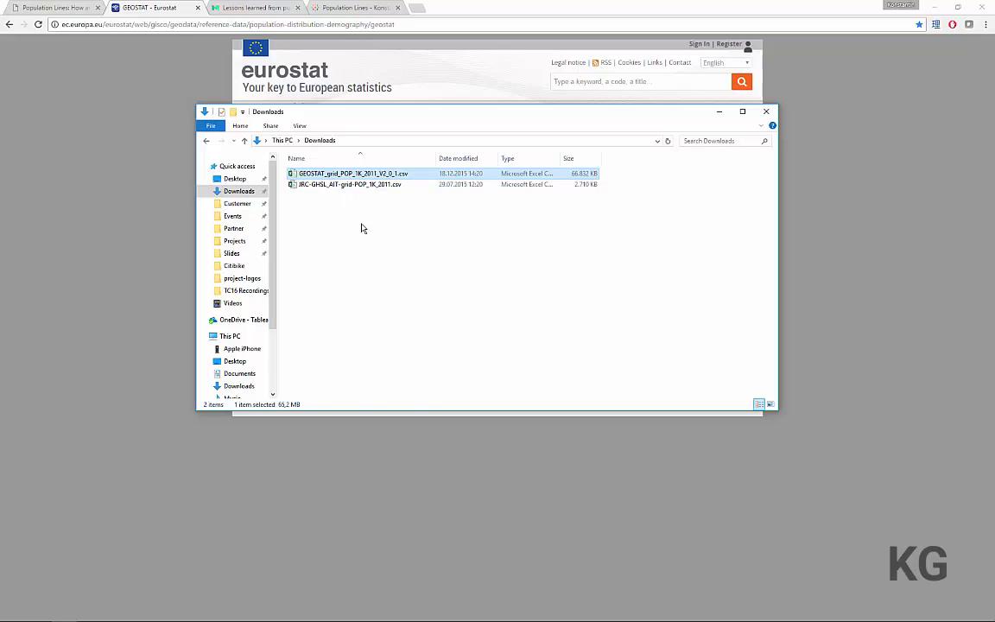
# Switch to Tableau and connect to the text file GEOSTAT_grid_POP_1K_2011_V2_0_1.csv from the Downloads folder
pyautogui.hotkey('alt', 'Tab')
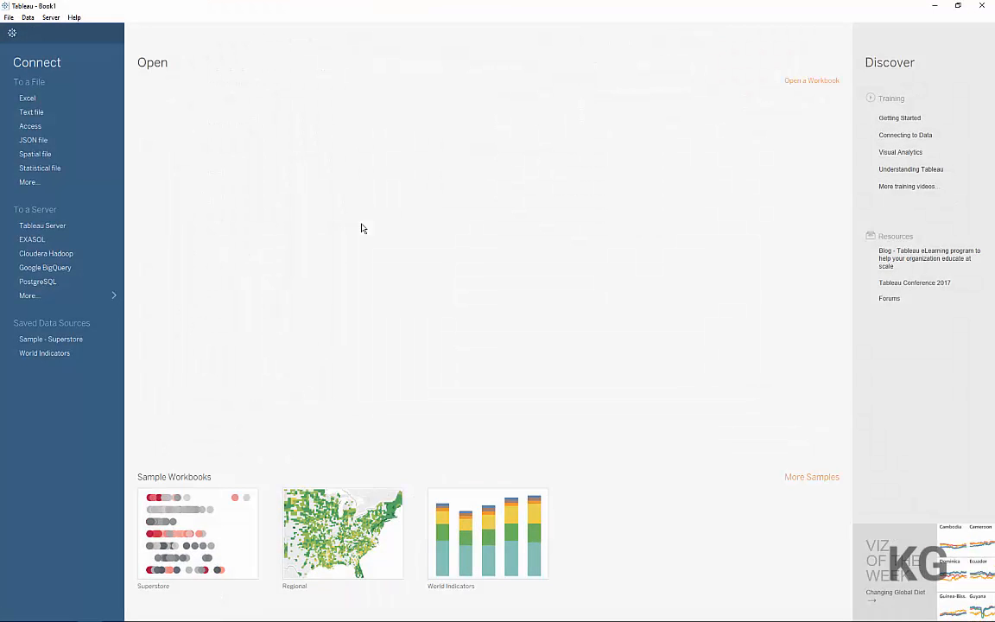
pyautogui.click(59, 115)
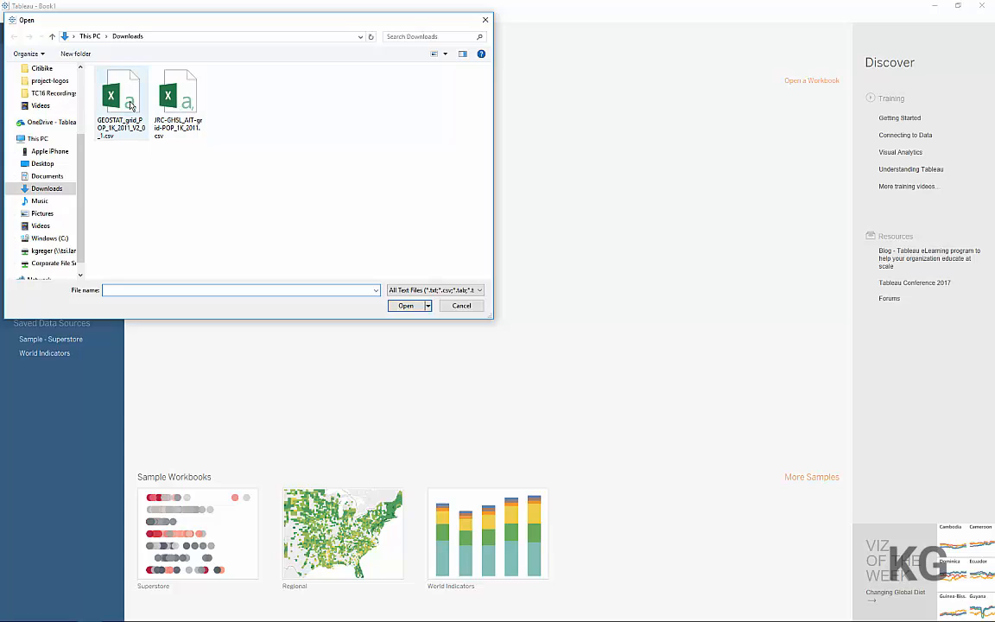
pyautogui.click(130, 104)
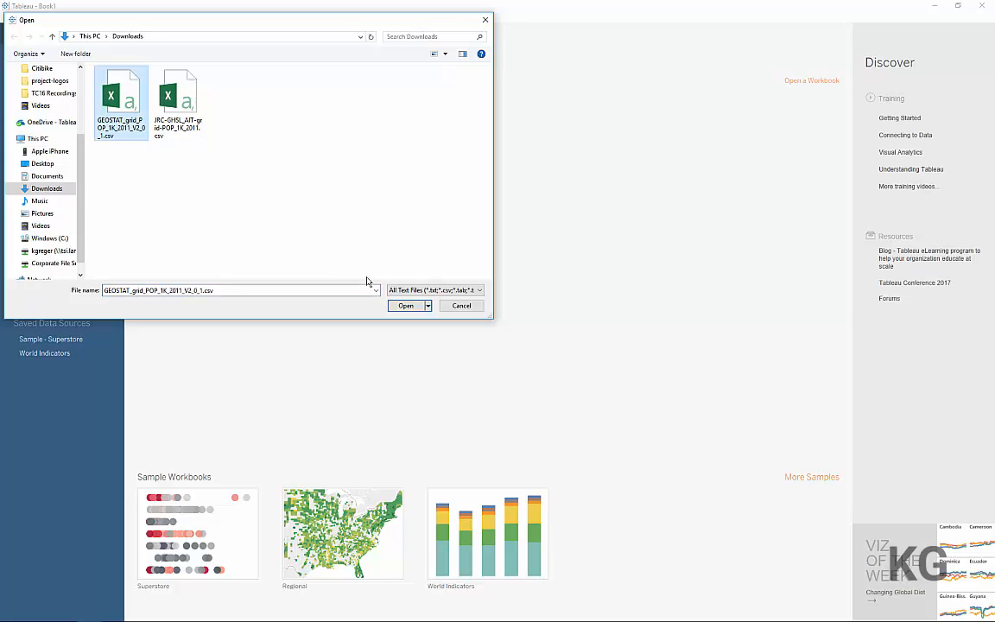
pyautogui.click(401, 307)
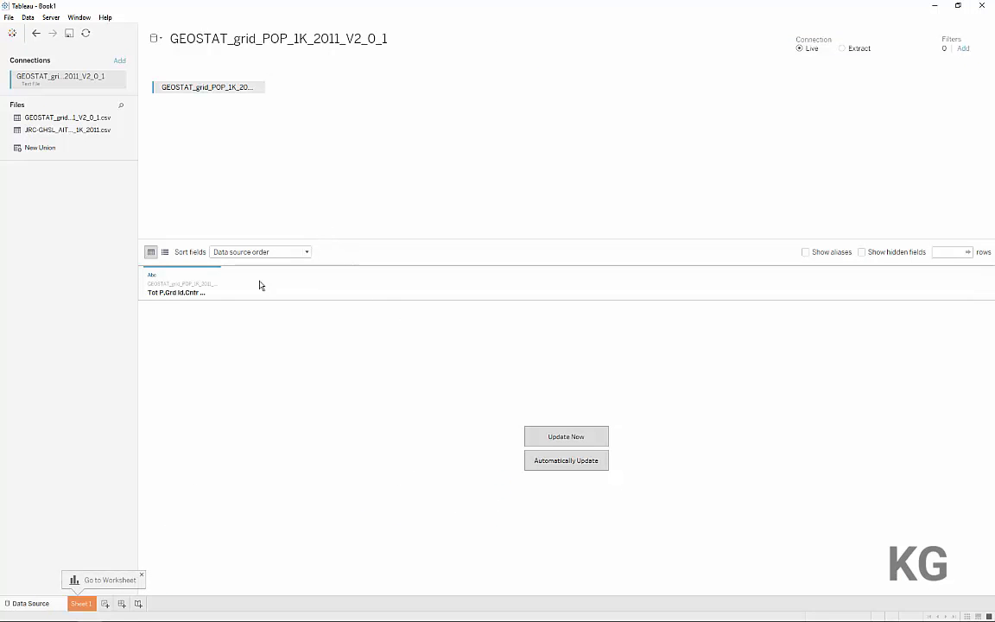
# Set the locale of the GEOSTAT text file to English (United States) in its text file properties
pyautogui.moveTo(221, 277); pyautogui.dragTo(351, 277)
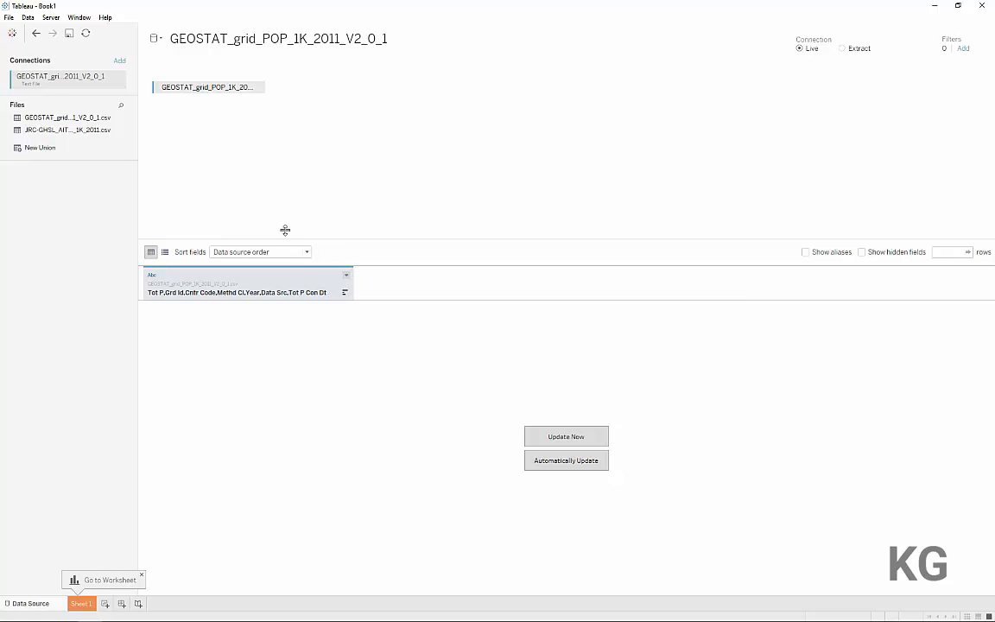
pyautogui.click(257, 89)
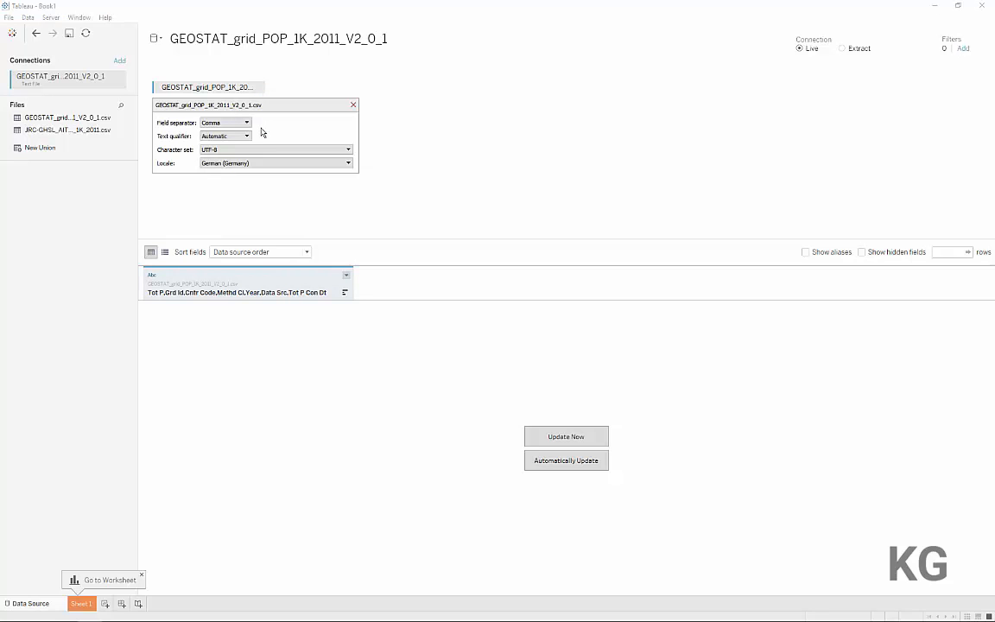
pyautogui.click(258, 163)
pyautogui.write('engl')
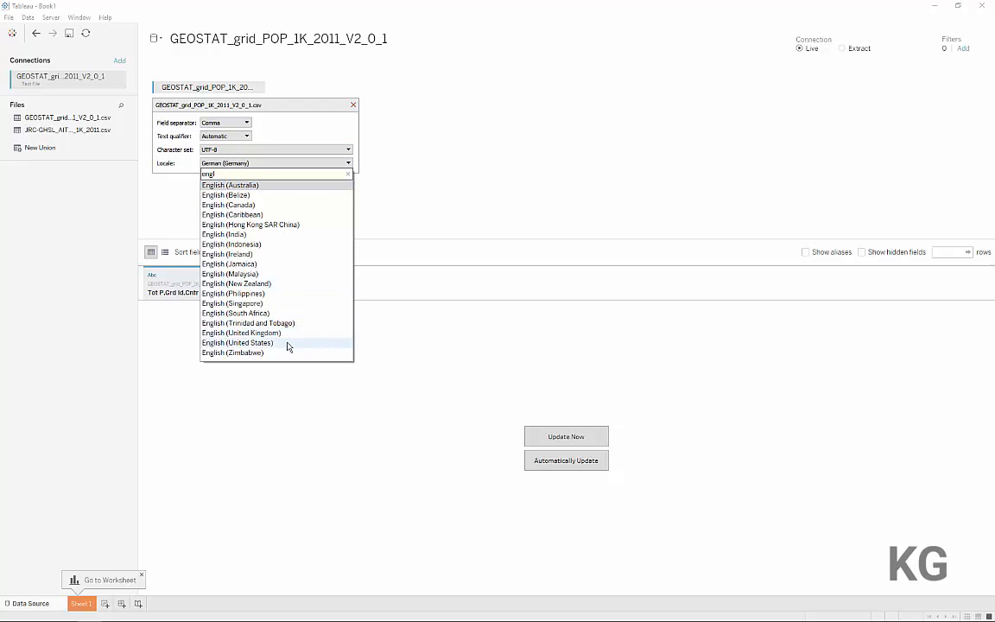
pyautogui.click(285, 343)
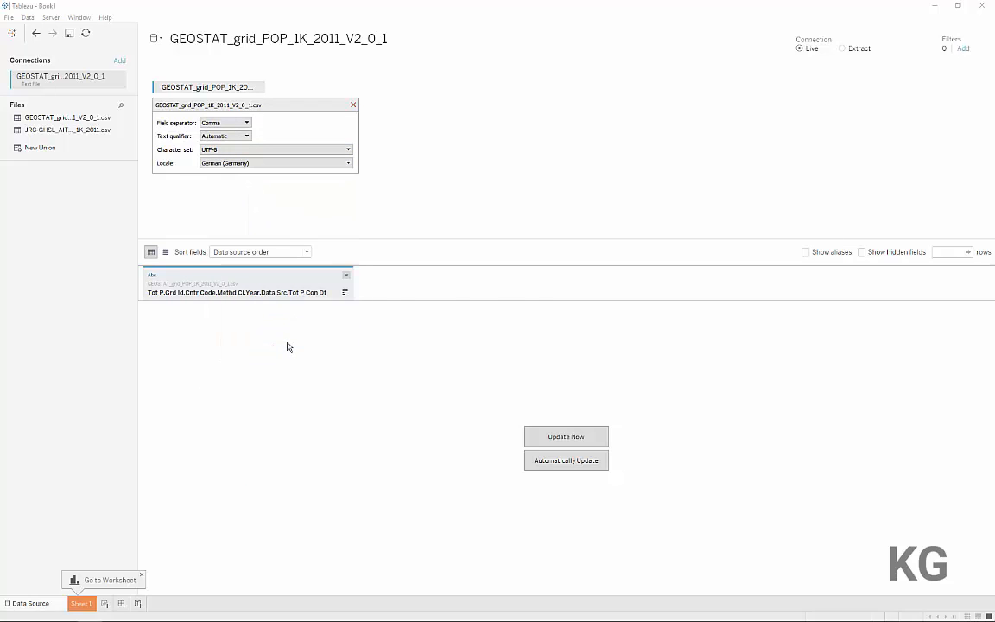
pyautogui.click(353, 104)
# Load the data preview and union JRC-GHSL_AIT-grid-POP_1K_2011.csv with the GEOSTAT table
pyautogui.click(549, 438)
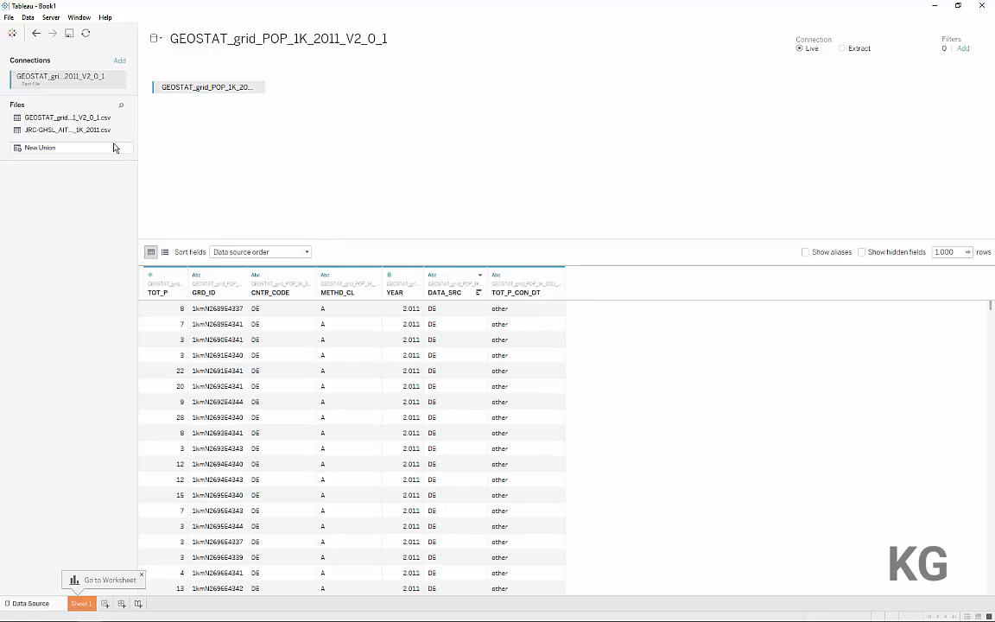
pyautogui.moveTo(102, 129); pyautogui.dragTo(195, 107)
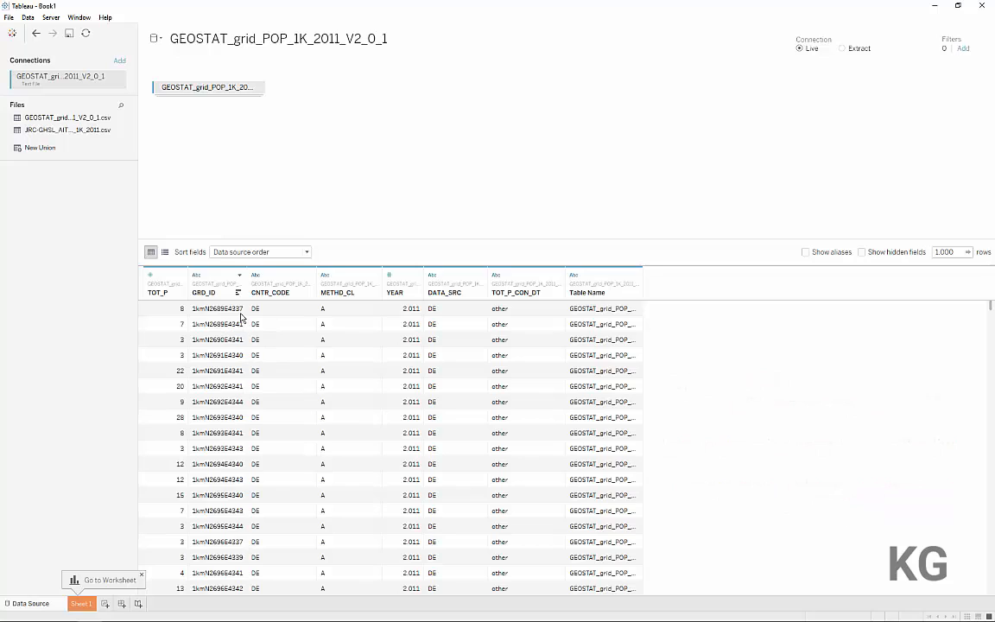
# Create a calculated field from GRD_ID and name it Latitude
pyautogui.click(239, 274)
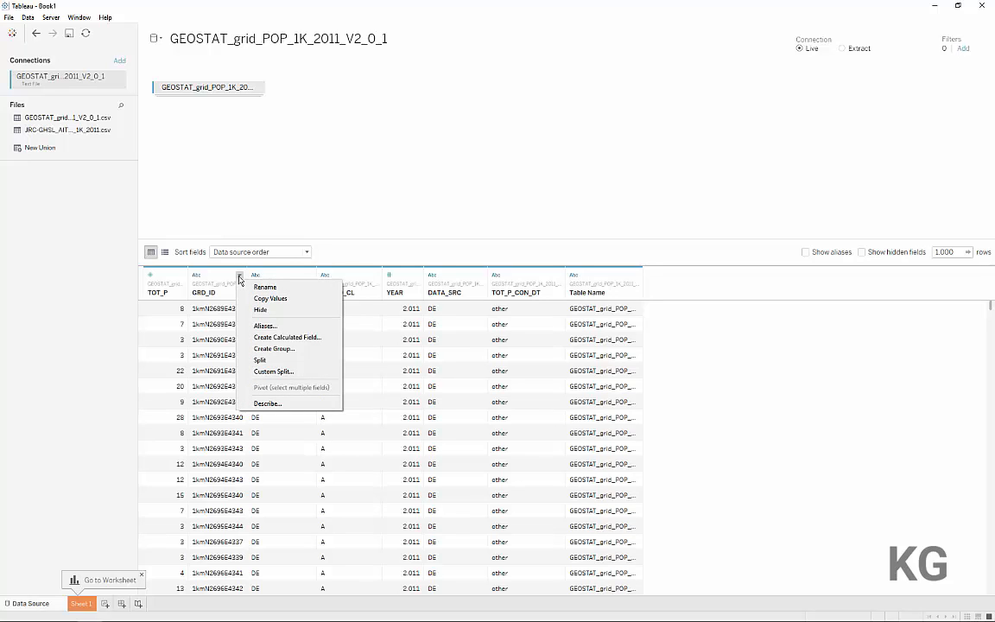
pyautogui.click(300, 342)
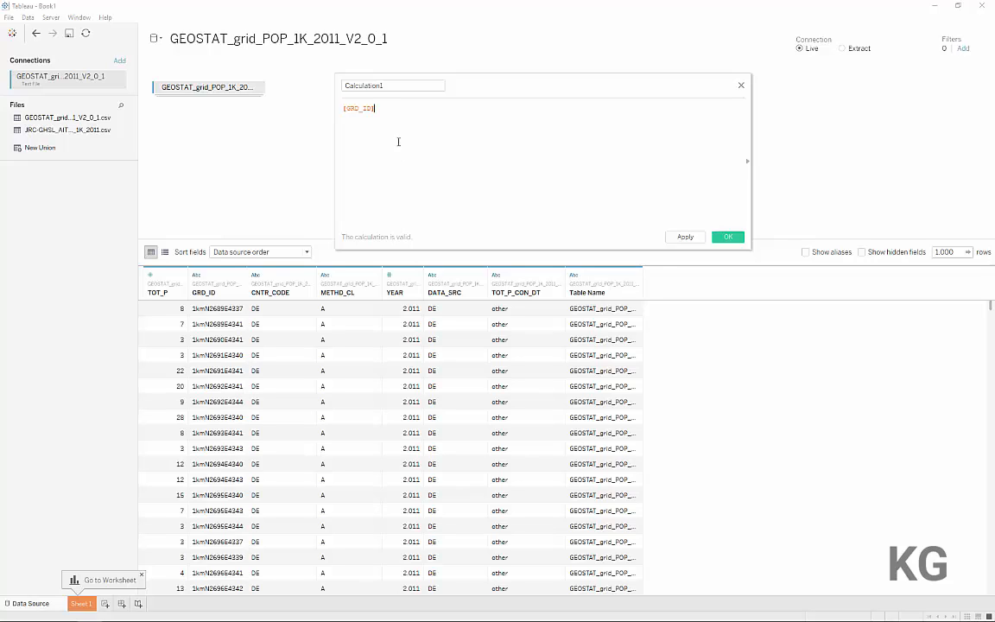
pyautogui.moveTo(393, 86); pyautogui.dragTo(300, 86)
pyautogui.write('Latitude')
# Wrap [GRD_ID] in a REGEXP_EXTRACT function with an empty pattern string as its second argument
pyautogui.click(405, 110)
pyautogui.press('Home')
pyautogui.write('reg')
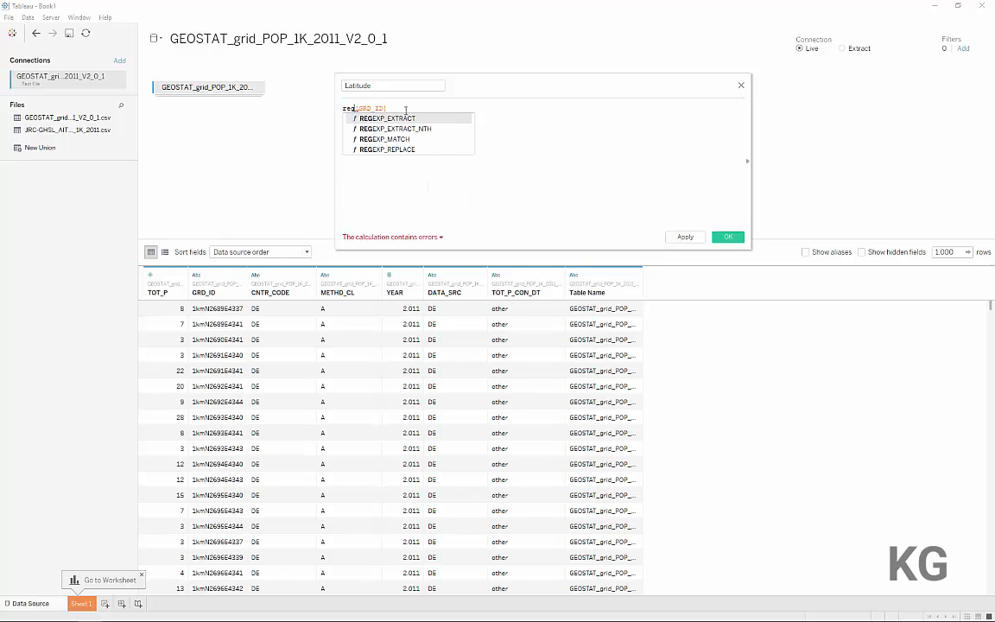
pyautogui.press('Return')
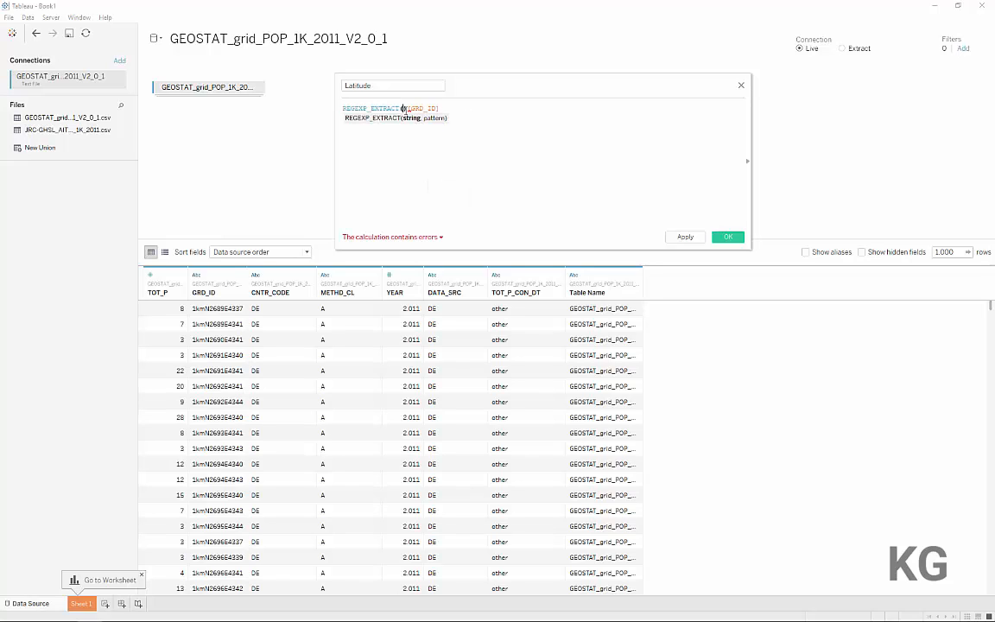
pyautogui.press('Delete')
pyautogui.write(',')
pyautogui.write('"")')
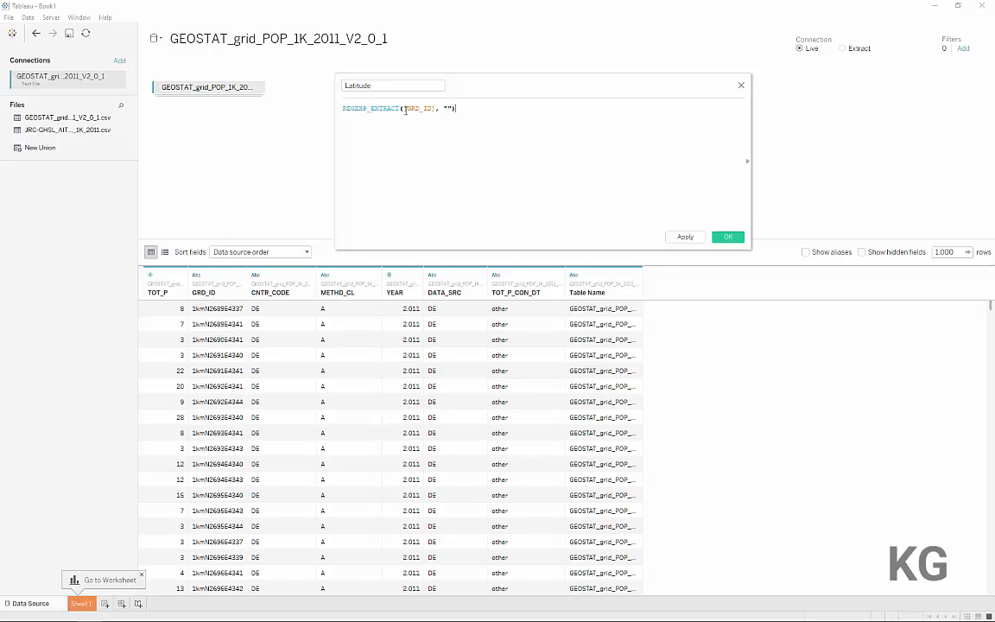
pyautogui.press('Left')
pyautogui.press('Left')
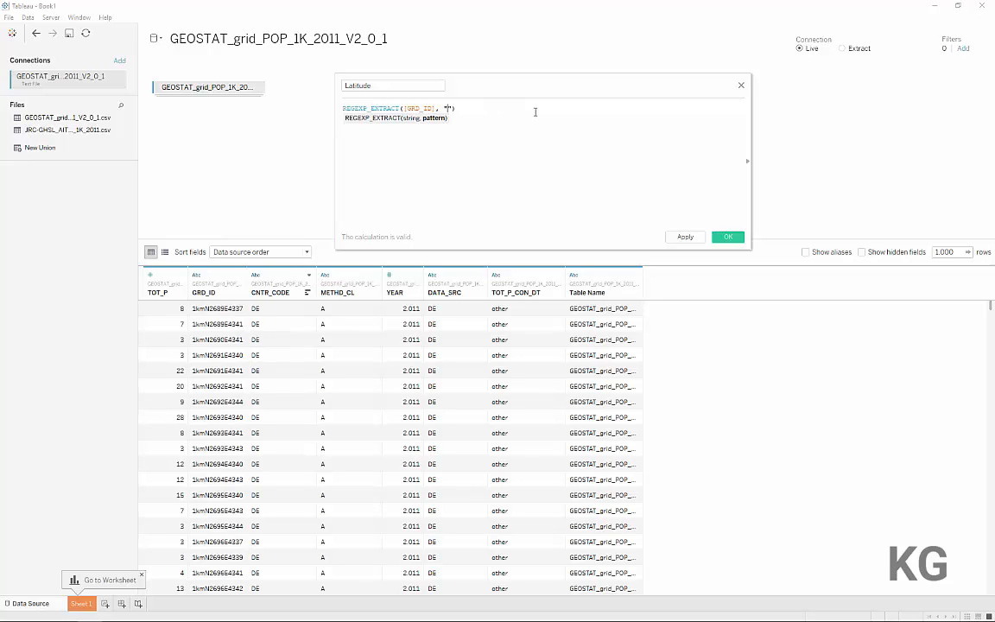
# Fill in the Latitude extraction pattern as ".*N([0-9])[EW].*"
pyautogui.write('.*N')
pyautogui.write('()')
pyautogui.write('E')
pyautogui.press('Left')
pyautogui.write('[EW]')
pyautogui.write('.*')
pyautogui.press('Left')
pyautogui.press('Left')
pyautogui.press('Left')
pyautogui.write('[0-99')
# Convert the extracted Latitude text with FLOAT, divide it by 100 and apply the calculation
pyautogui.click(535, 111)
pyautogui.press('Home')
pyautogui.write('flo')
pyautogui.press('Return')
pyautogui.press('Delete')
pyautogui.press('End')
pyautogui.write(') / 100')
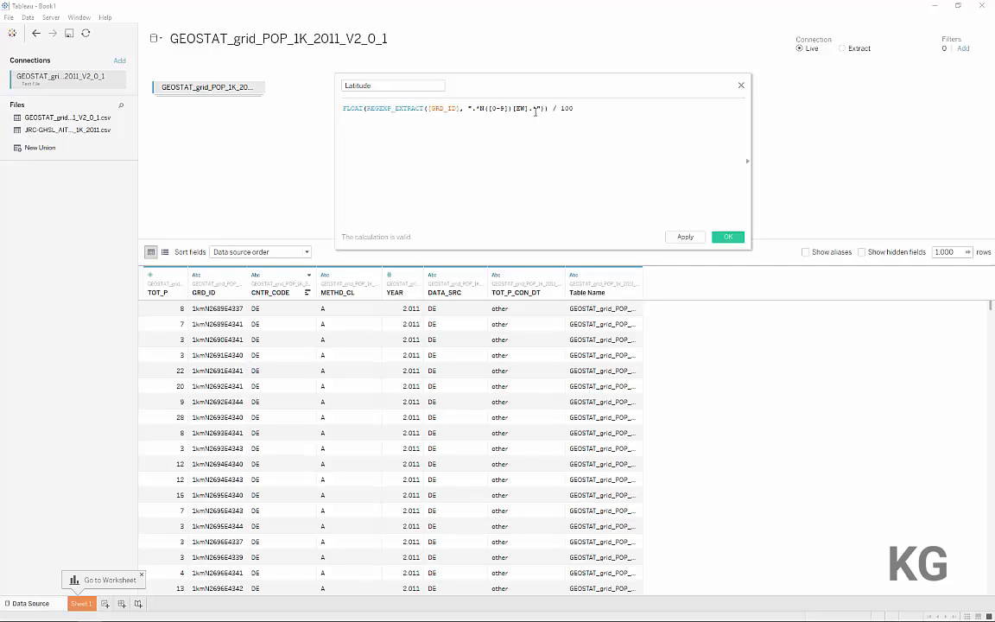
pyautogui.click(682, 237)
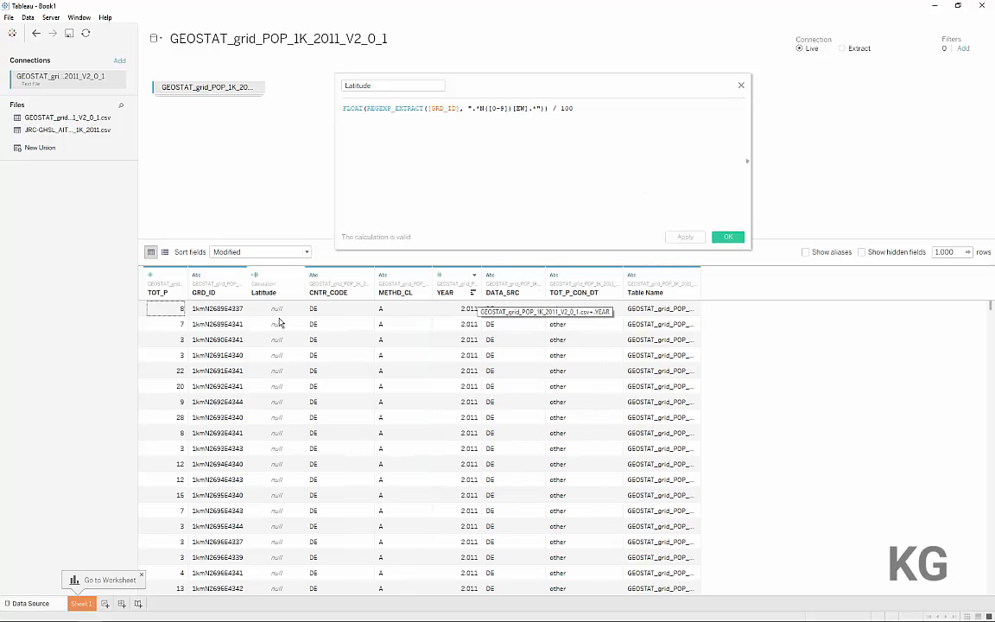
# Check the Latitude values, change the digit group in the pattern to ([0-9]+), and apply and save the calculation
pyautogui.scroll(-5, 279, 322)
pyautogui.scroll(5, 279, 322)
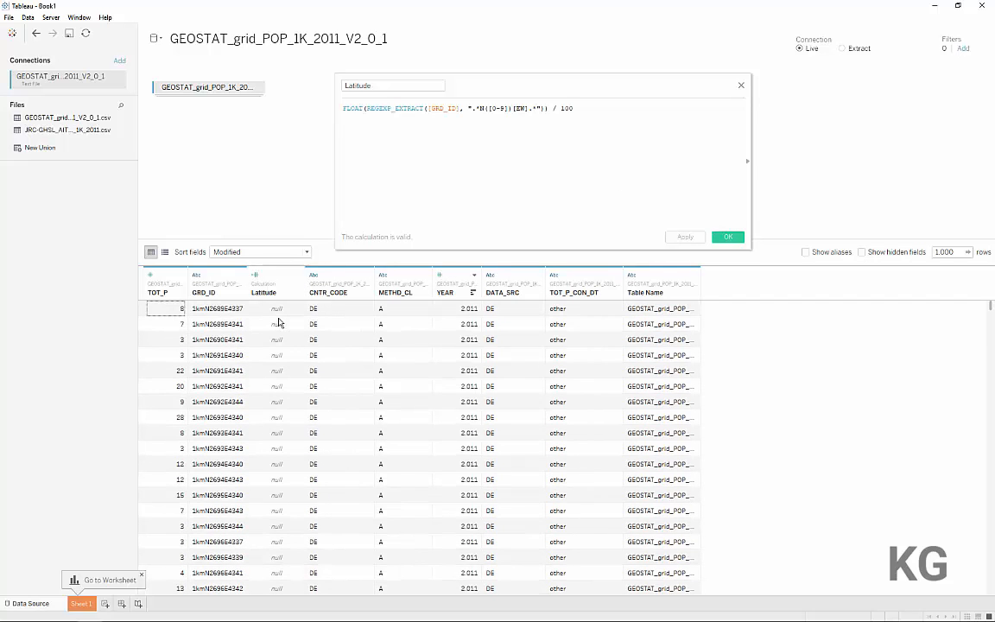
pyautogui.click(534, 108)
pyautogui.write('*')
pyautogui.click(507, 109)
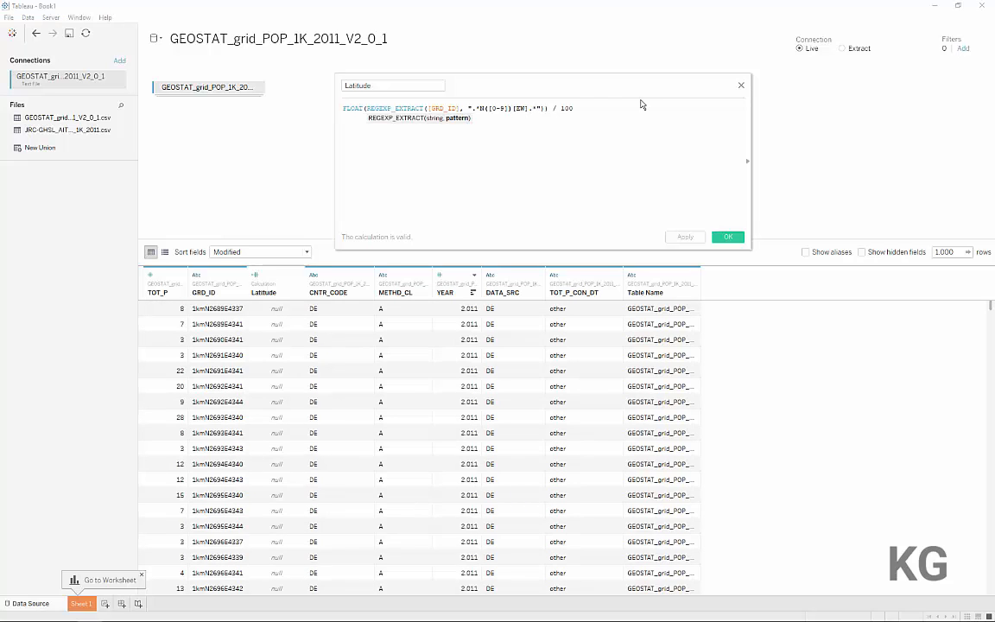
pyautogui.hotkey('shift', 'Left')
pyautogui.hotkey('shift', 'Left')
pyautogui.hotkey('shift', 'Left')
pyautogui.hotkey('shift', 'Left')
pyautogui.hotkey('shift', 'Left')
pyautogui.write('(')
pyautogui.write('+')
pyautogui.click(685, 236)
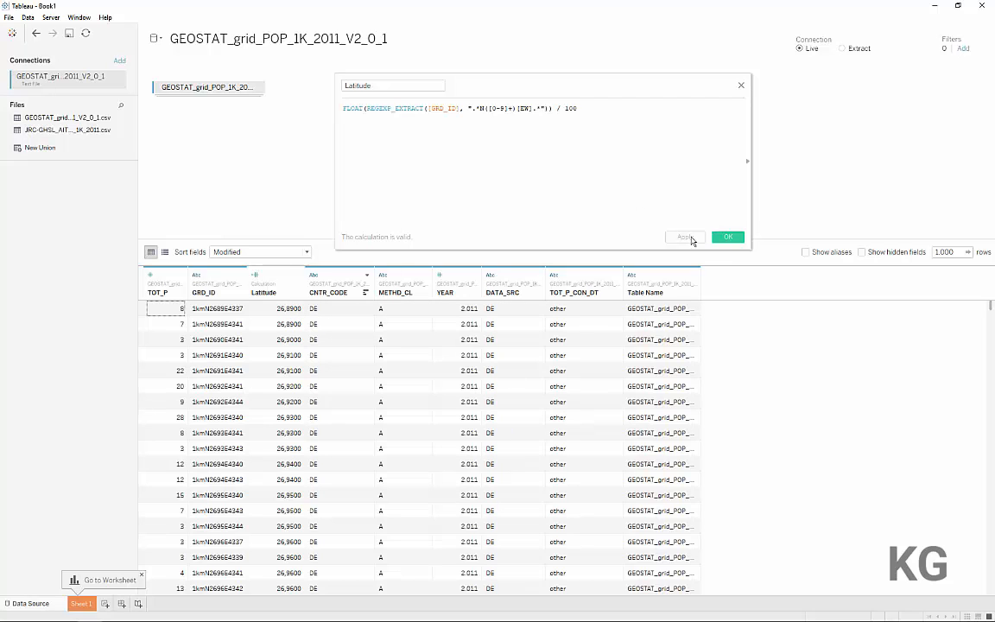
pyautogui.click(728, 238)
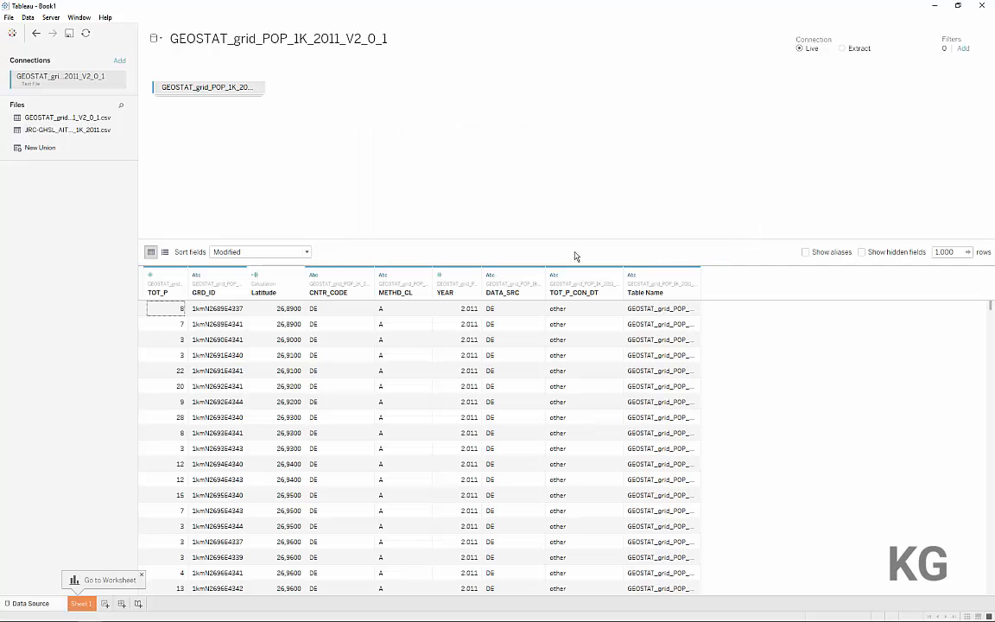
# Create a calculated field named Longitude from GRD_ID, wrapping [GRD_ID] in REGEXP_EXTRACT with an empty pattern string
pyautogui.click(239, 274)
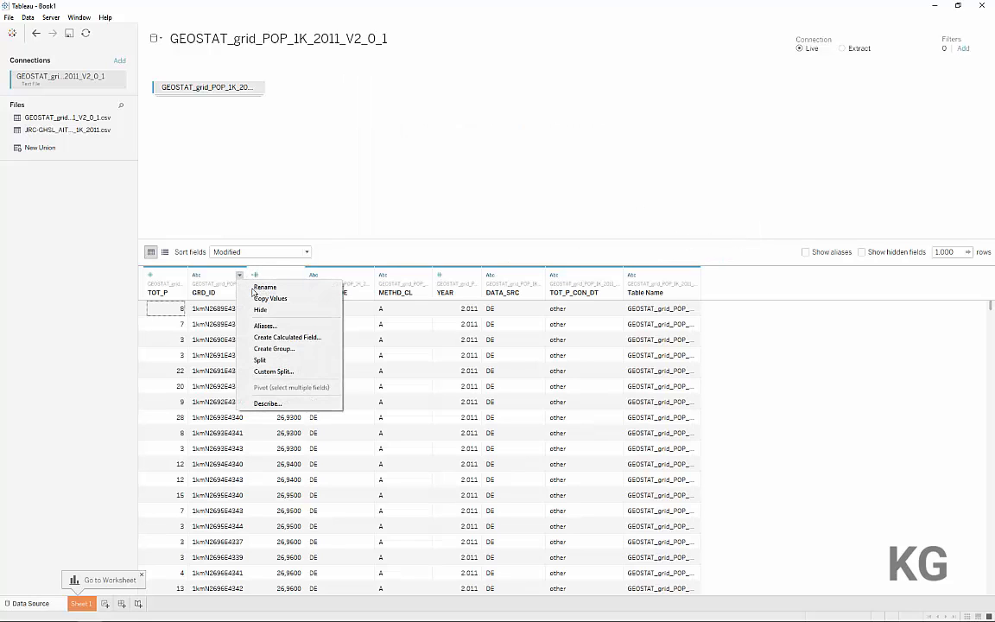
pyautogui.click(274, 337)
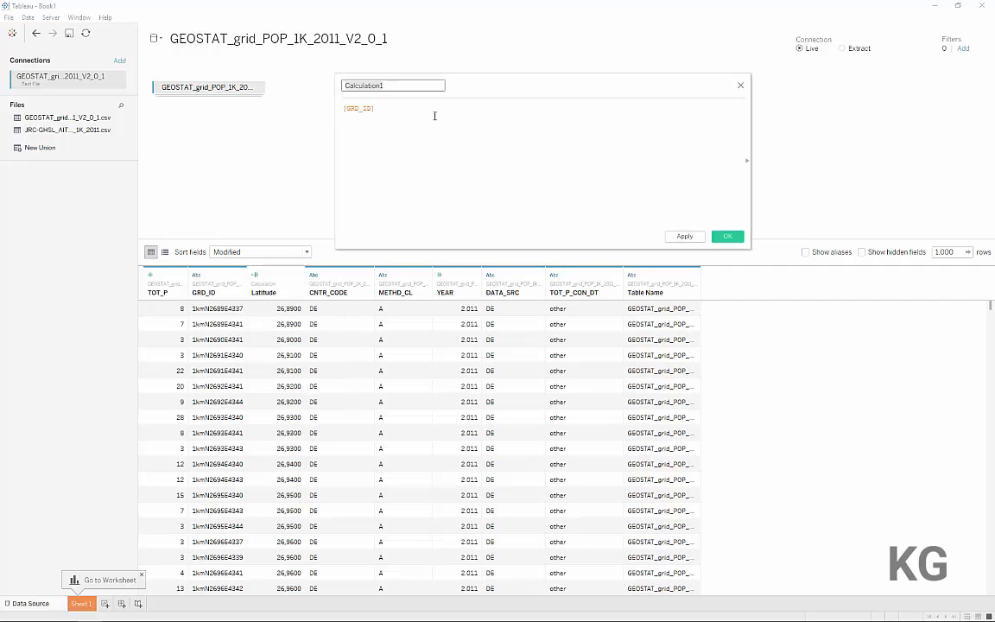
pyautogui.write('Longitude')
pyautogui.press('Tab')
pyautogui.press('Home')
pyautogui.write('reg')
pyautogui.press('Return')
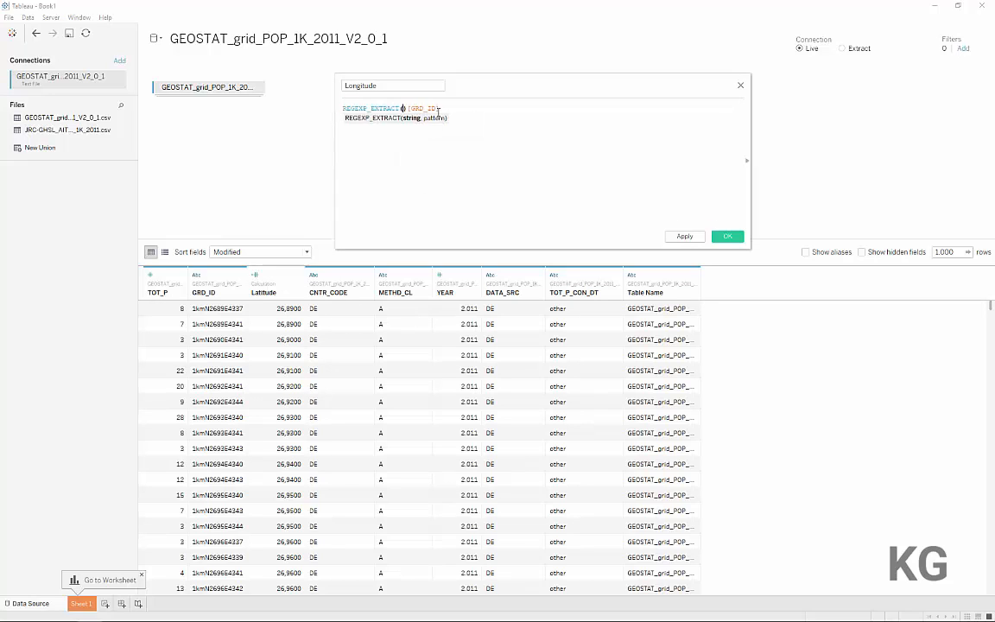
pyautogui.write(', "")')
pyautogui.press('Left')
pyautogui.press('Left')
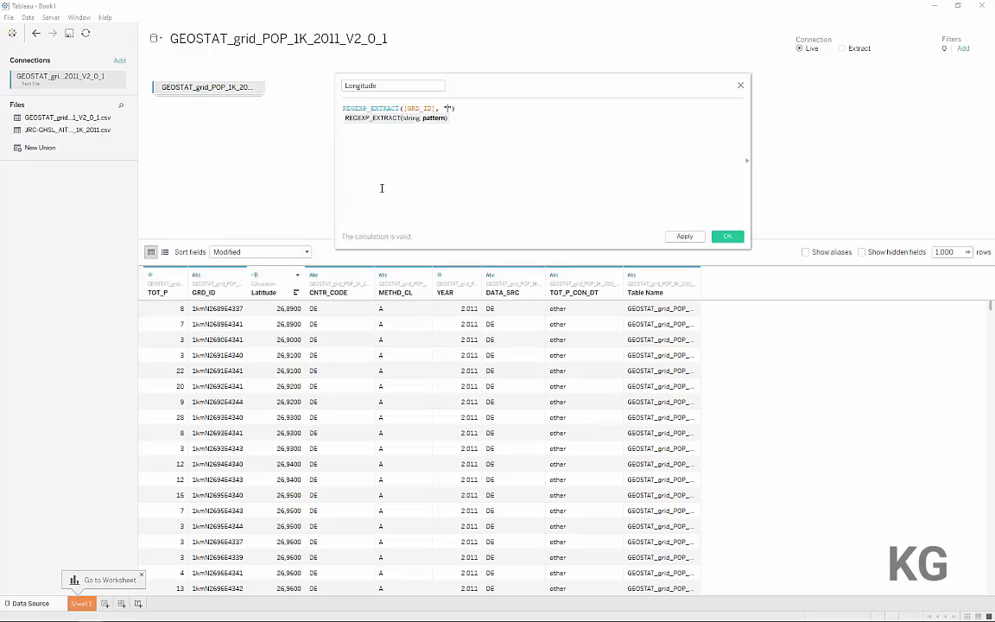
# Fill in the Longitude extraction pattern as ".*[EW]([0-9]+)"
pyautogui.write('.*[EW]([0-9]+)')
# Convert the extracted Longitude text with FLOAT and divide it by 100, keeping [EW] in the pattern
pyautogui.press('Home')
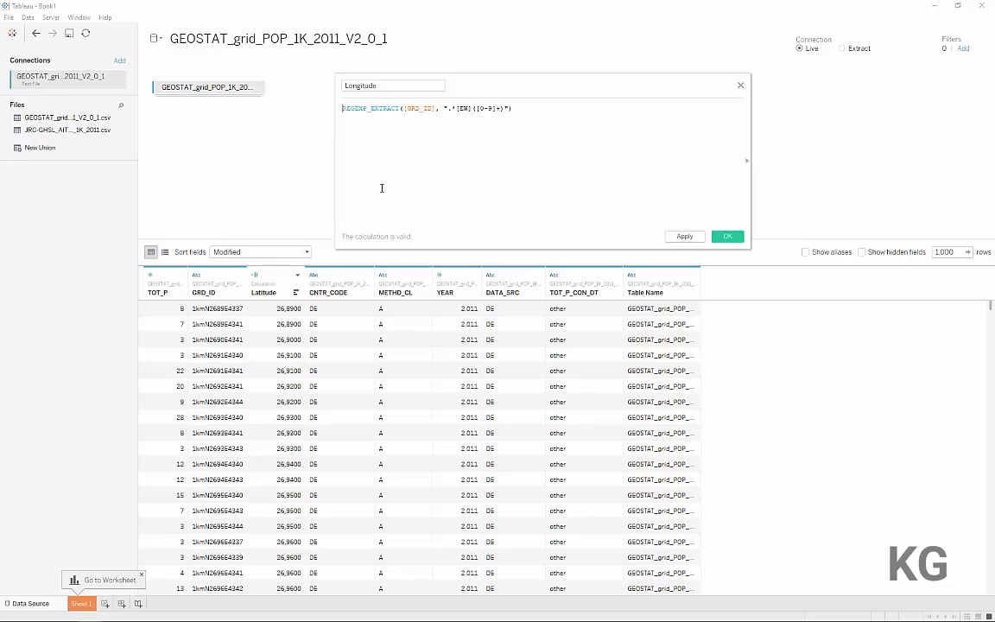
pyautogui.write('flo')
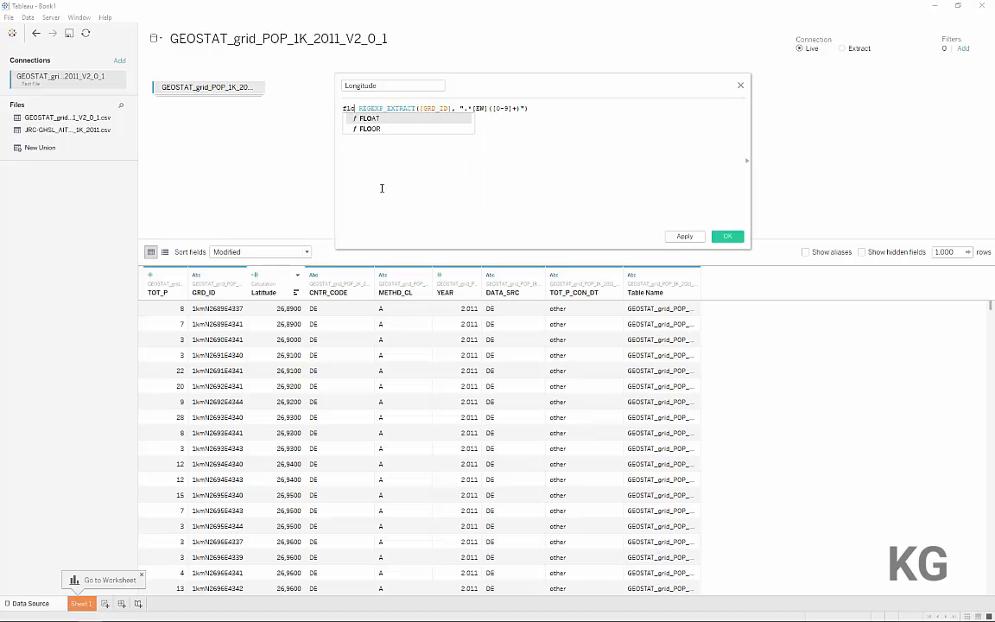
pyautogui.press('Return')
pyautogui.press('End')
pyautogui.write(') /100')
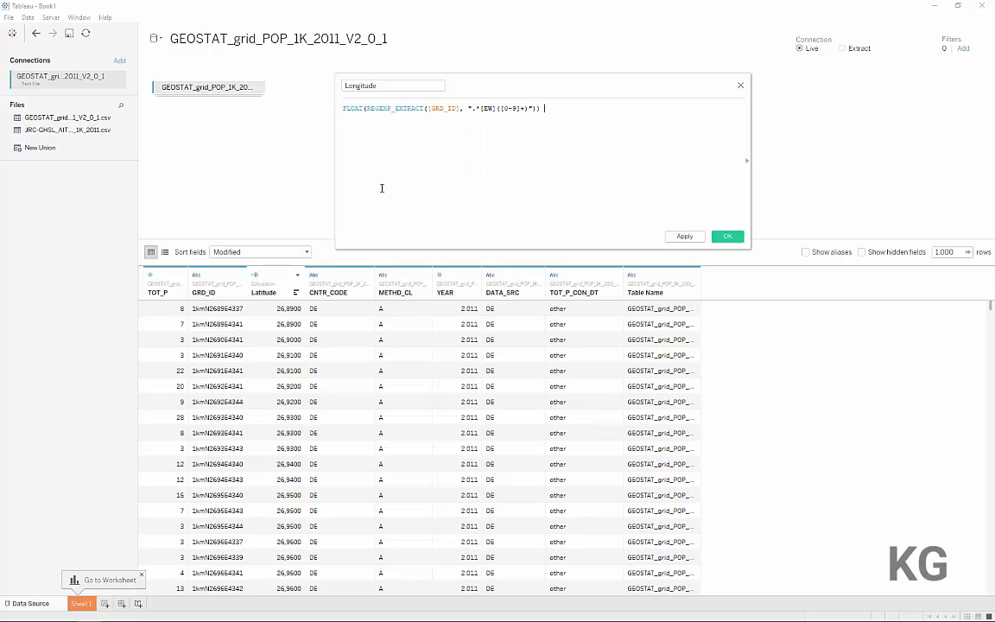
pyautogui.press('Left')
pyautogui.press('Left')
pyautogui.press('Left')
pyautogui.doubleClick(481, 108)
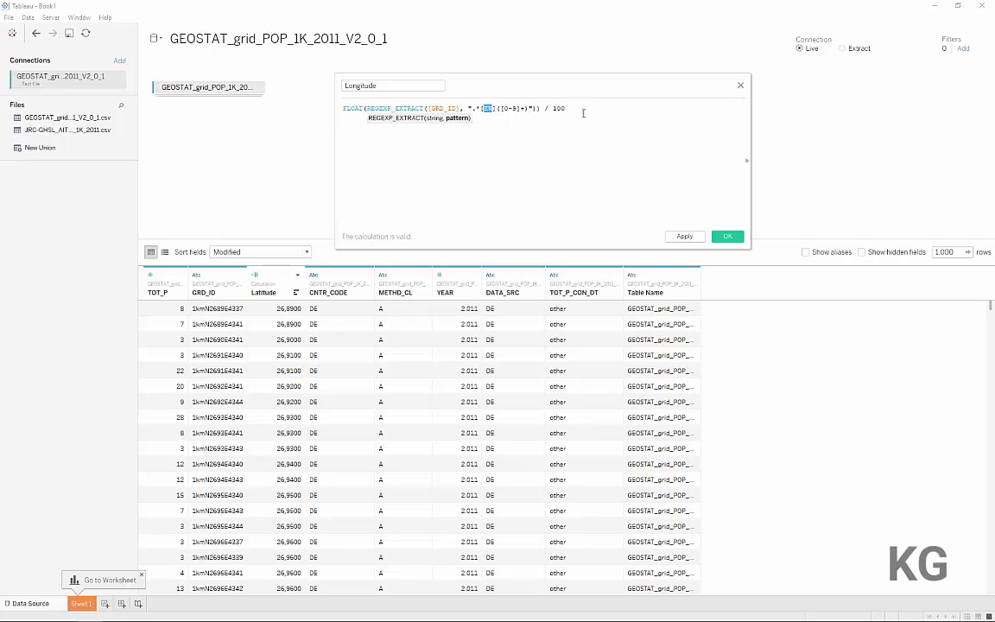
pyautogui.write('EW')
# Move / 100 to a separate line and add the comment "// multiply by -1 if W" above it
pyautogui.press('Return')
pyautogui.press('Return')
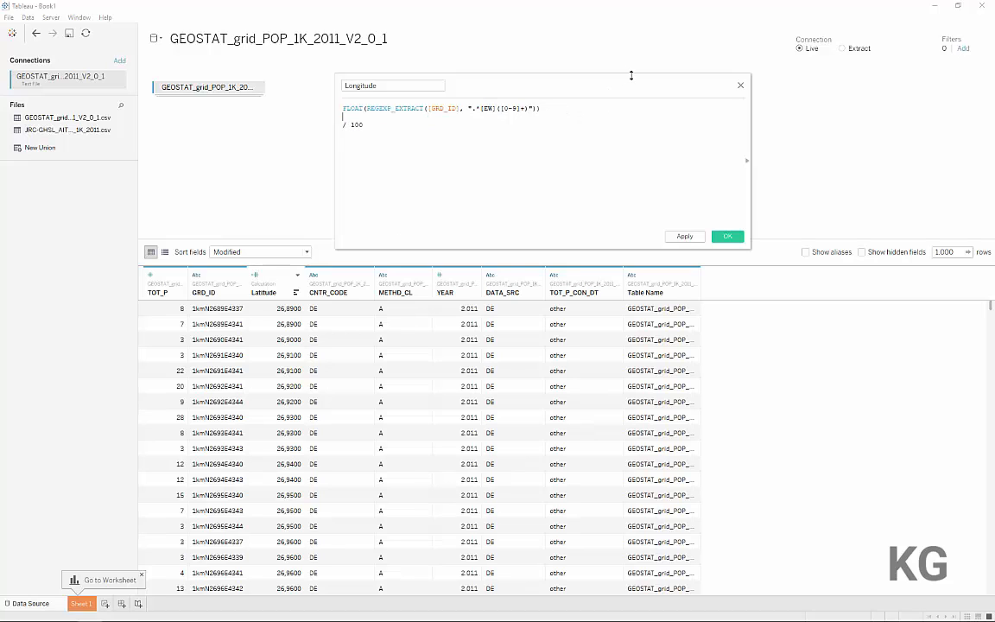
pyautogui.write('// multiply by -1 if W')
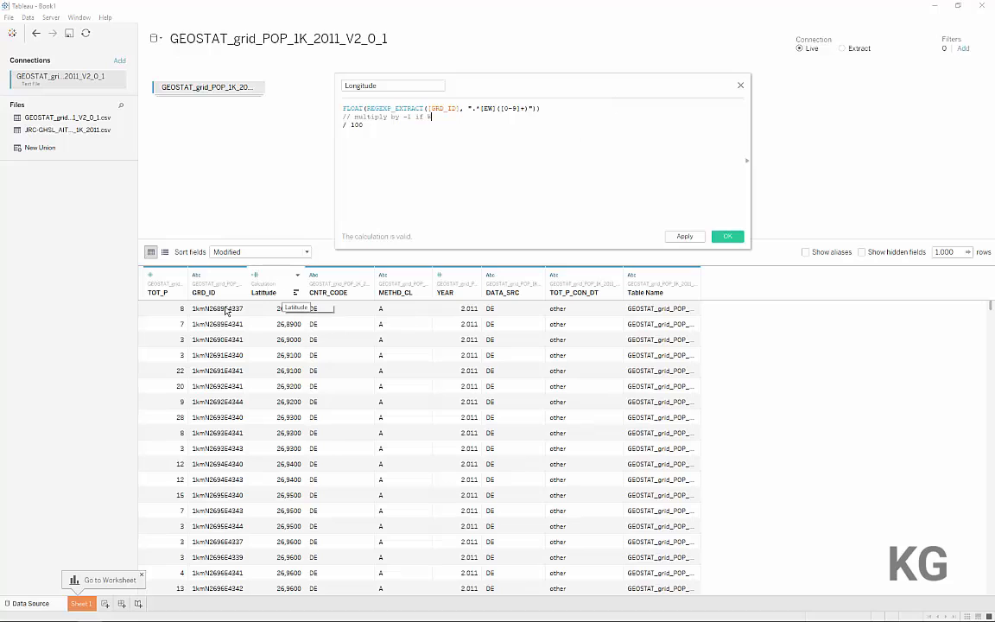
# Add a multiplication operator after the FLOAT expression and start a REGEXP_EXTRACT of [GRD_ID] with an empty pattern below the comment
pyautogui.press('Up')
pyautogui.press('End')
pyautogui.write('*')
pyautogui.press('Return')
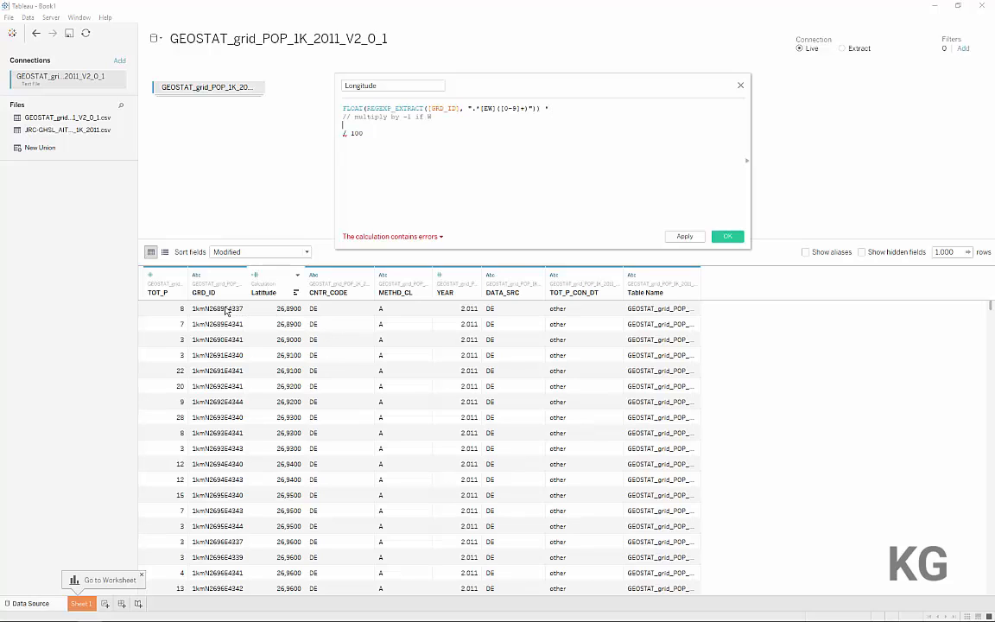
pyautogui.write('re')
pyautogui.press('Return')
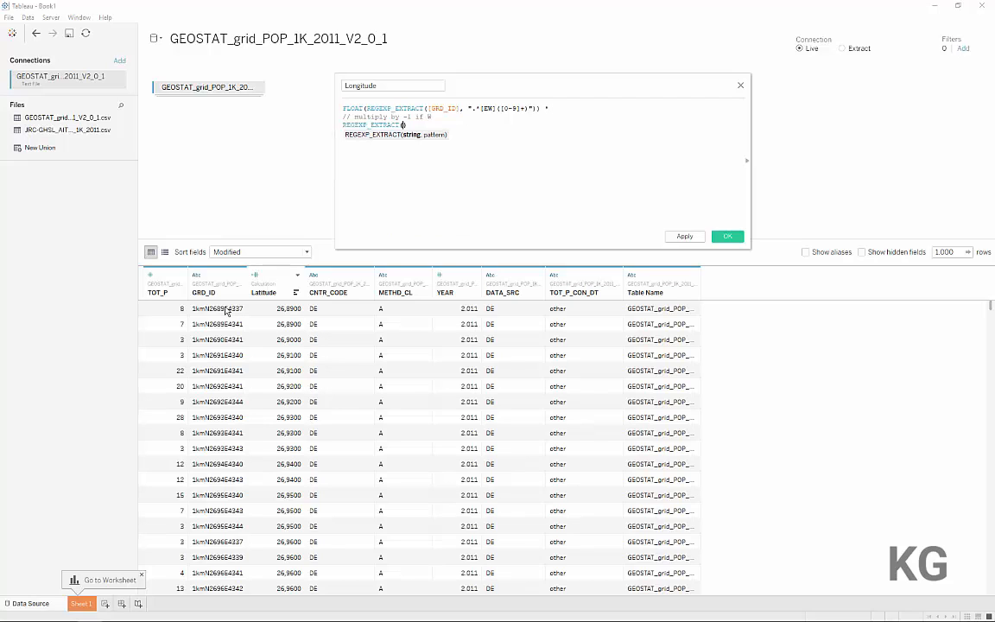
pyautogui.write('[GRD_ID]')
pyautogui.press('Return')
pyautogui.write(', "')
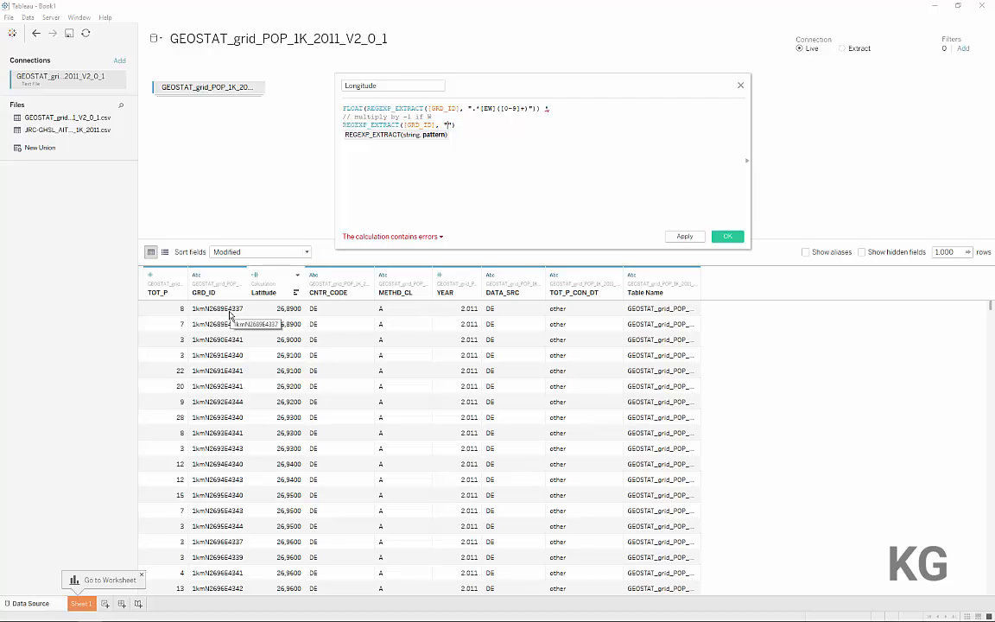
# Set the second REGEXP_EXTRACT pattern to ".*([EW]).*" and bring / 100 up onto the same line
pyautogui.write('.*')
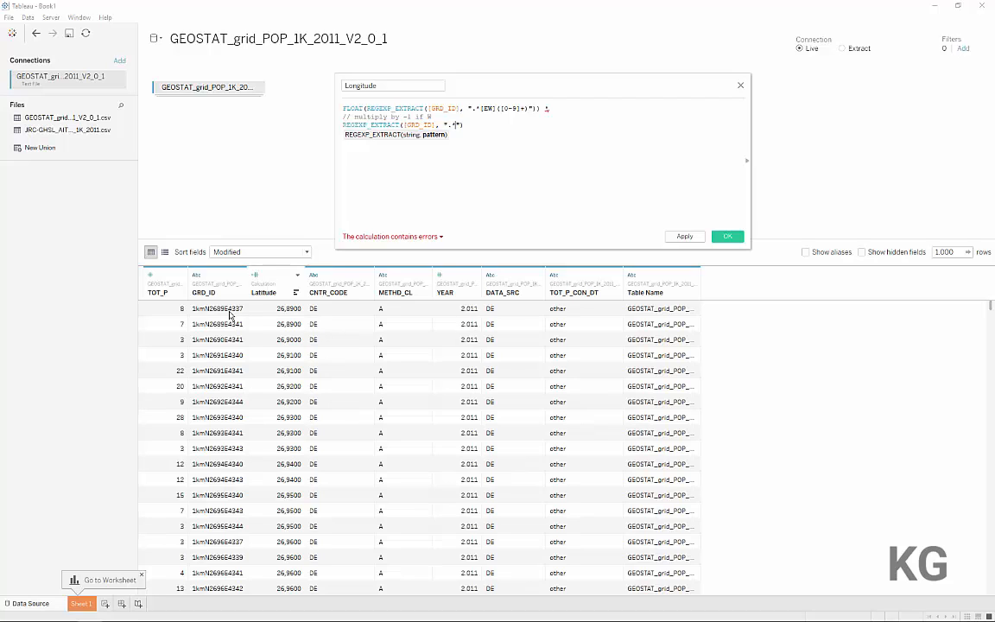
pyautogui.write('([EW])')
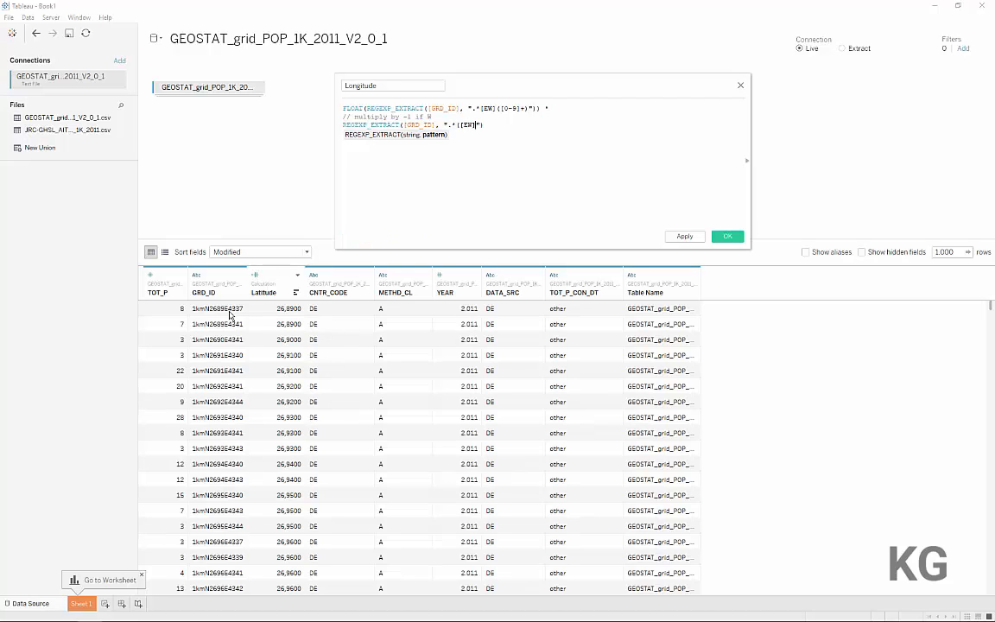
pyautogui.write(').*')
pyautogui.press('End')
pyautogui.press('Delete')
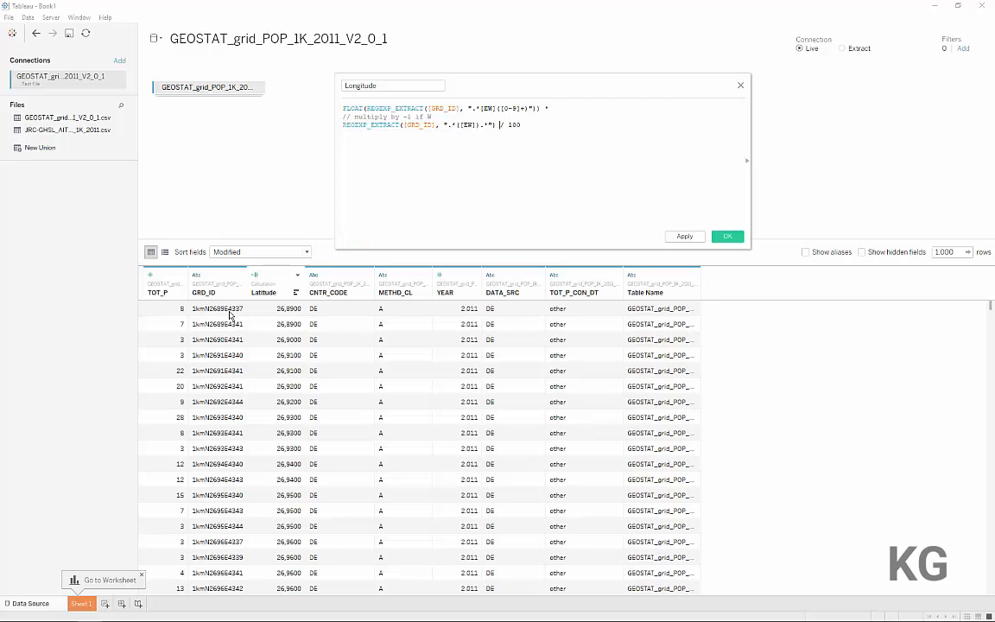
# Wrap the second REGEXP_EXTRACT in IIF, returning -1 when it equals "W" and 1 otherwise, and save the Longitude calculation
pyautogui.press('Left')
pyautogui.hotkey('shift', 'Home')
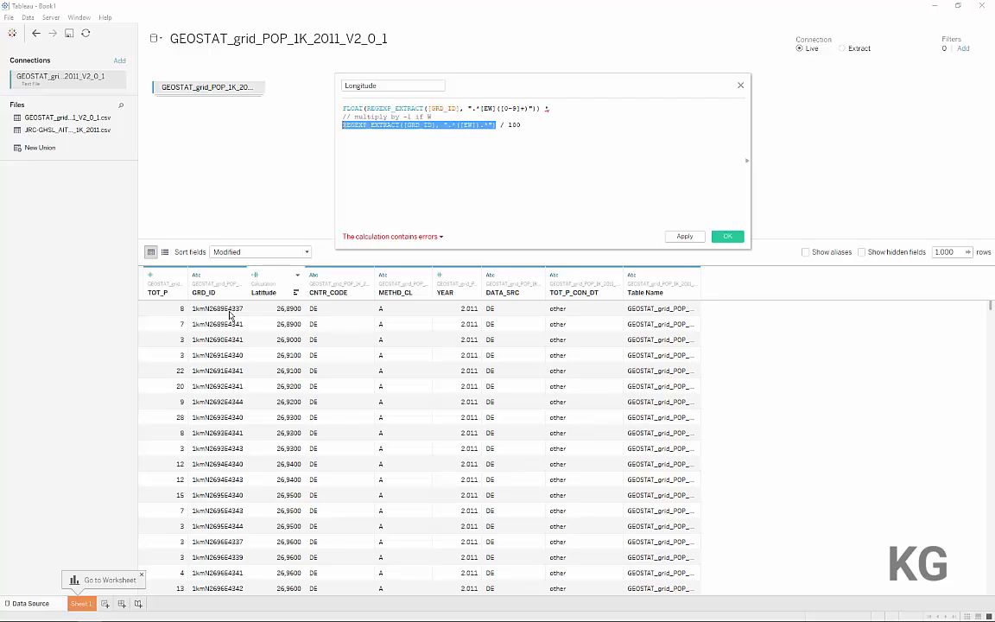
pyautogui.press('Left')
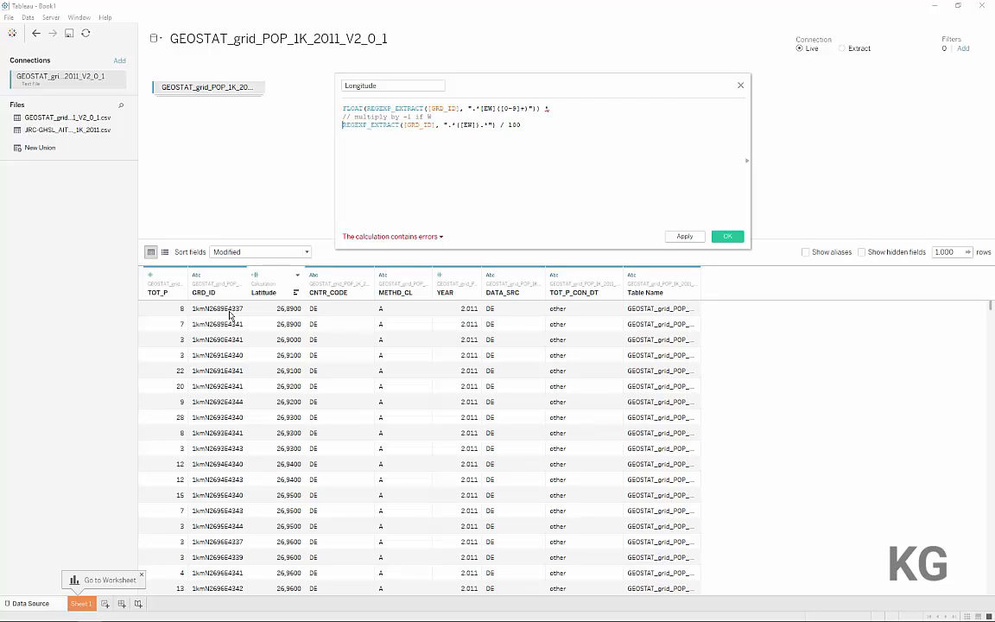
pyautogui.write('IIF(')
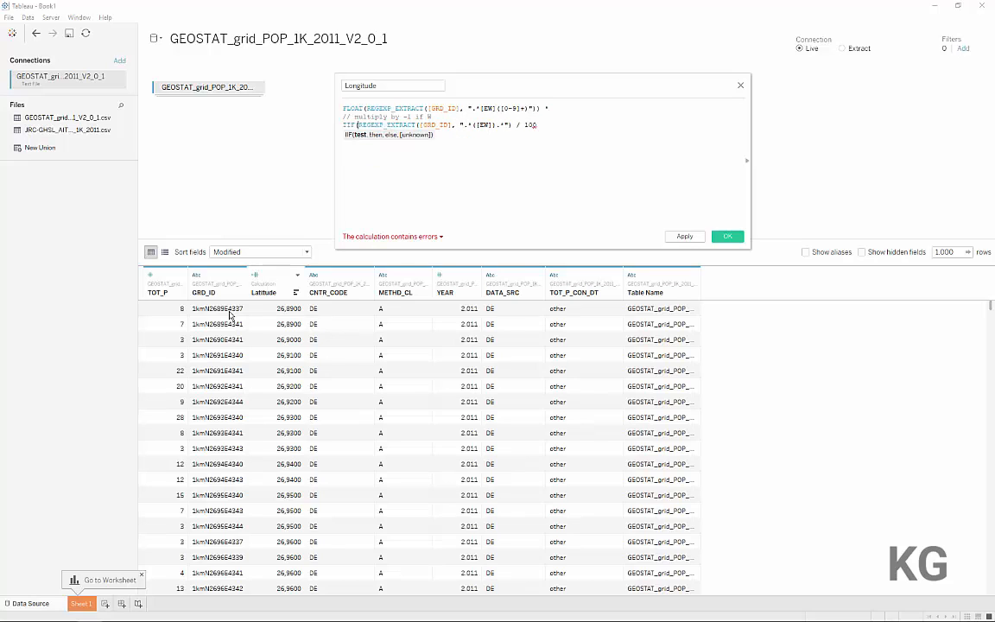
pyautogui.click(507, 125)
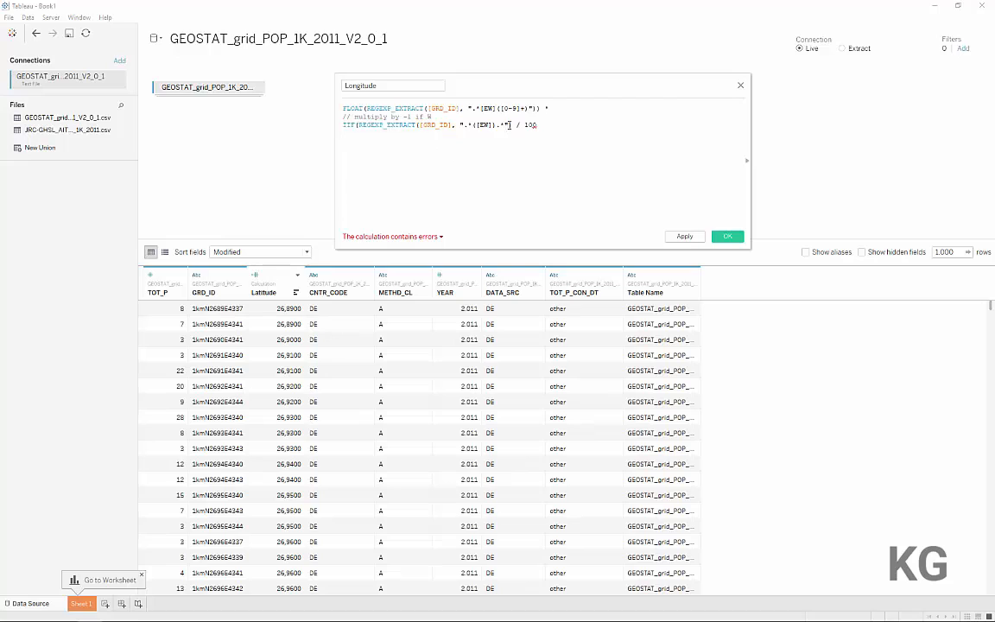
pyautogui.press('Right')
pyautogui.write('== ')
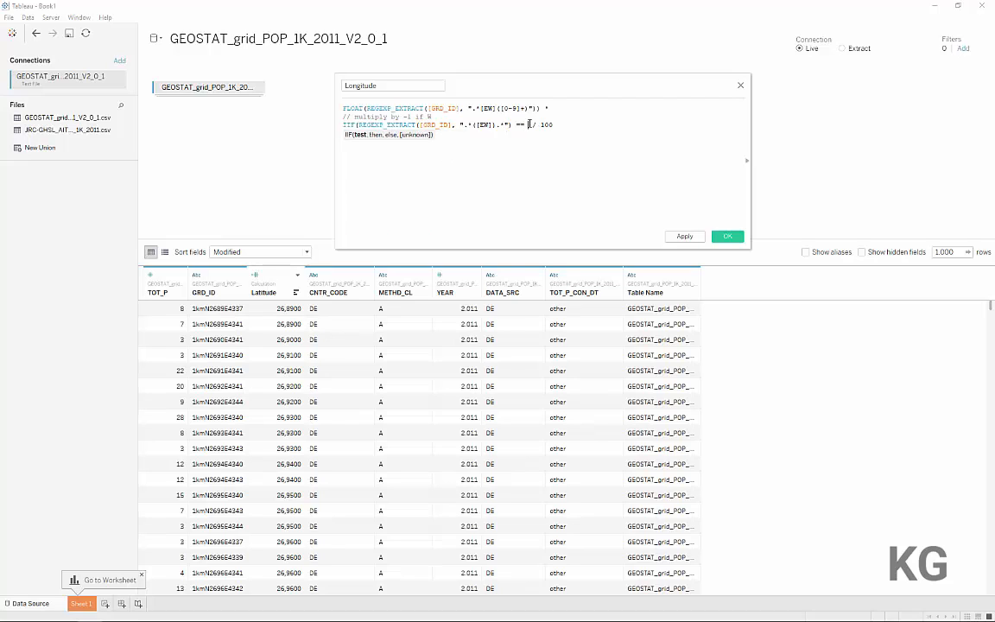
pyautogui.write('"W", -1, 1)')
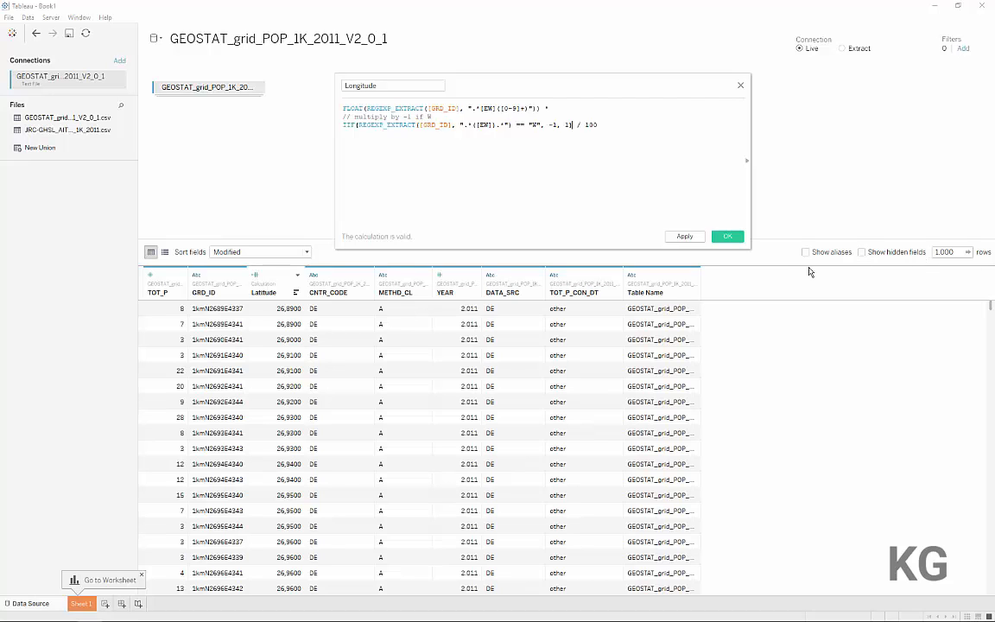
pyautogui.click(726, 236)
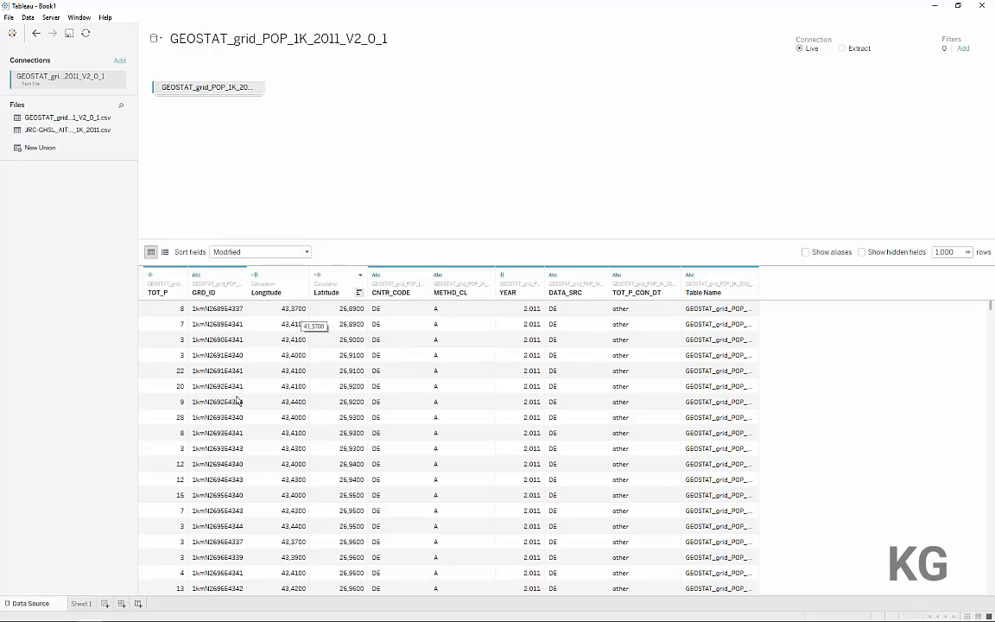
# On Sheet 1, set the default aggregation of both the Latitude and Longitude measures to Average
pyautogui.click(81, 602)
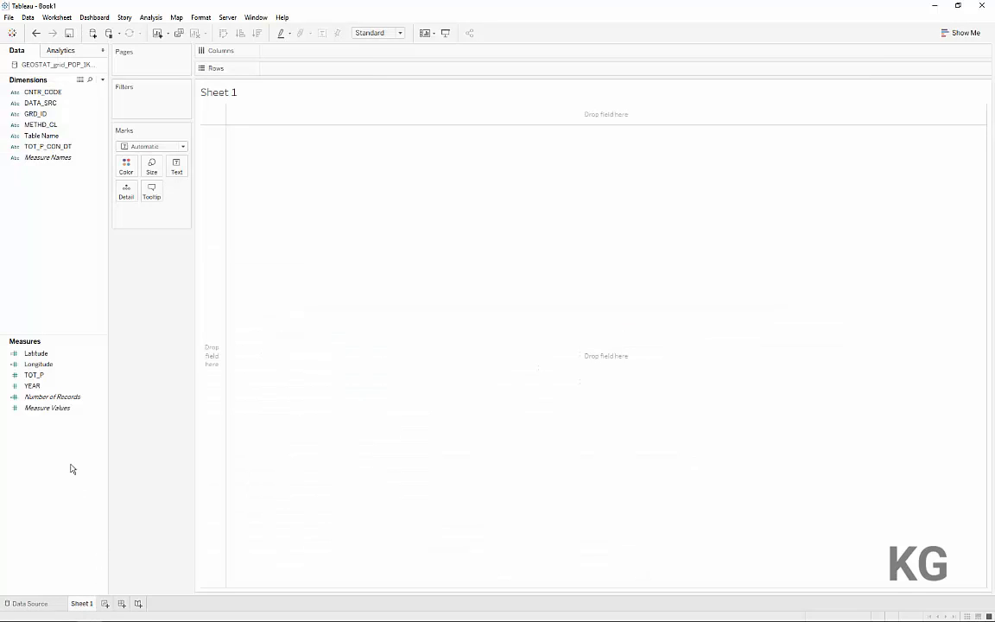
pyautogui.click(46, 355)
pyautogui.keyDown('ctrl'); pyautogui.click(49, 366); pyautogui.keyUp('ctrl')
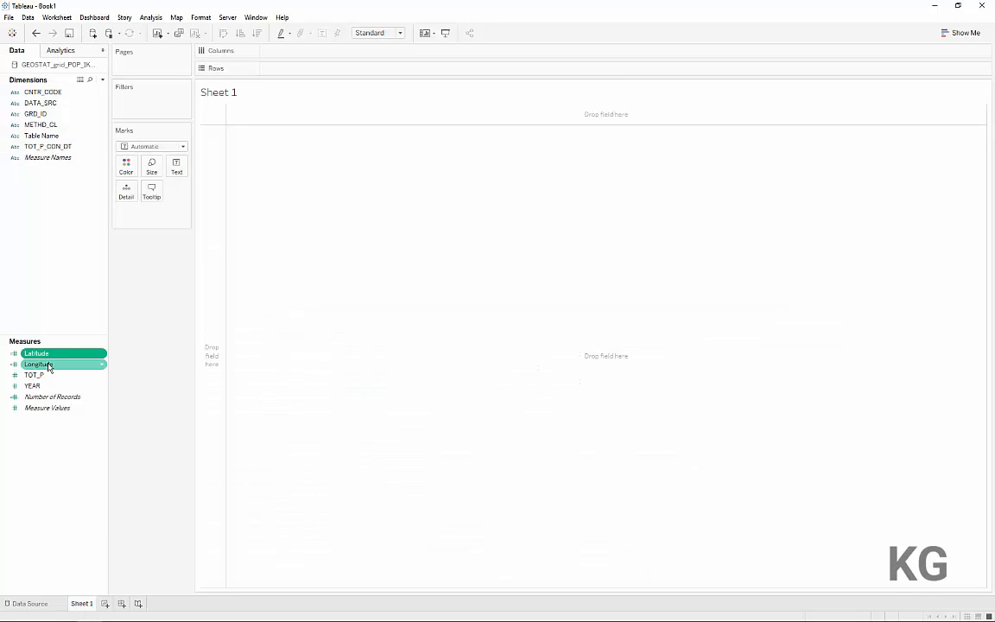
pyautogui.rightClick(50, 366)
pyautogui.moveTo(118, 438)
pyautogui.moveTo(118, 498)
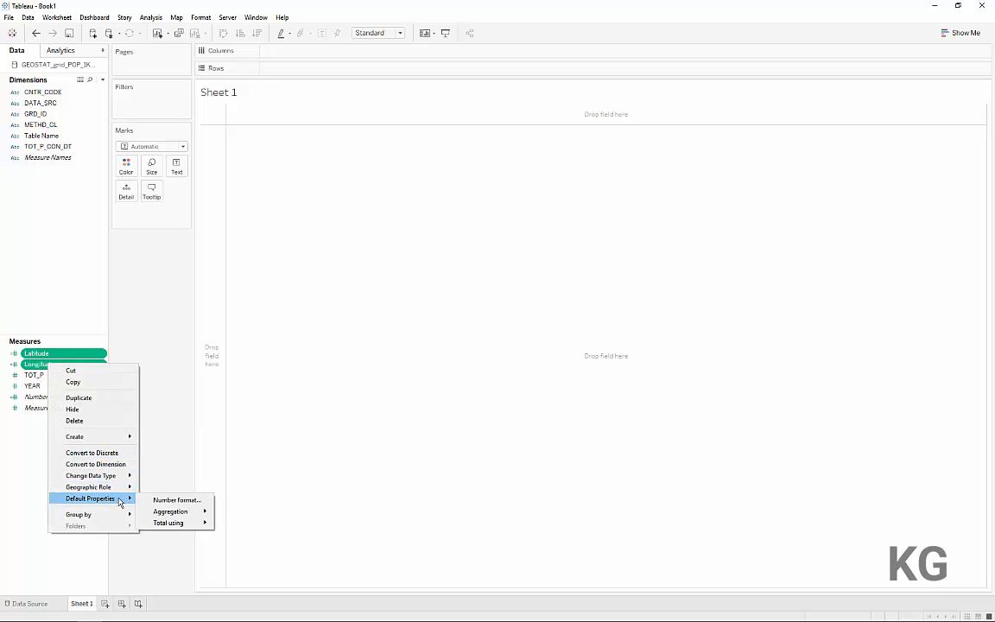
pyautogui.click(228, 496)
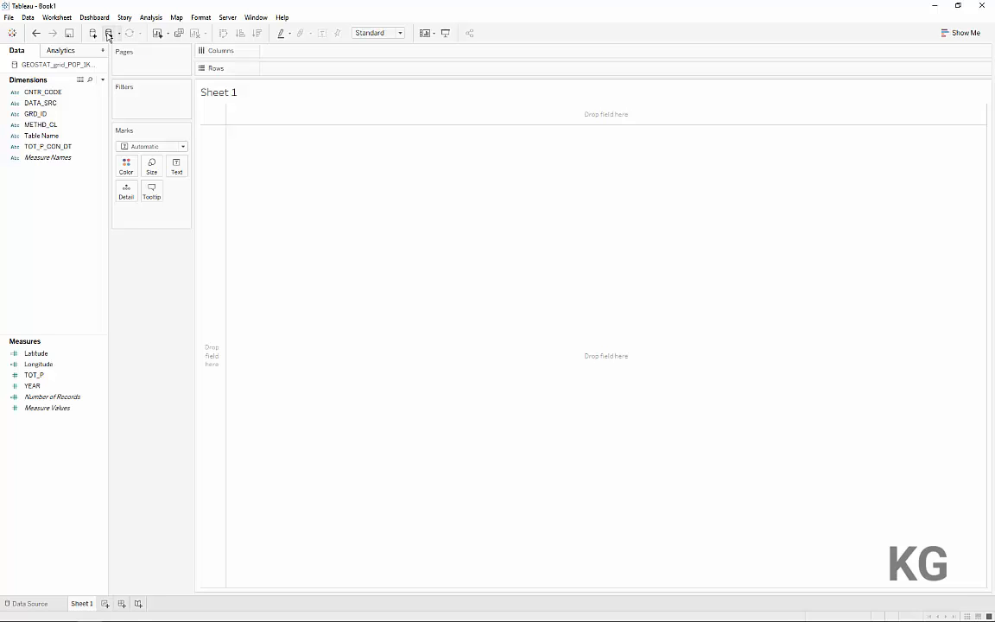
# Plot Longitude on columns against Latitude on rows, using circle marks at the smallest size
pyautogui.moveTo(39, 363); pyautogui.dragTo(281, 53)
pyautogui.moveTo(61, 354); pyautogui.dragTo(304, 76)
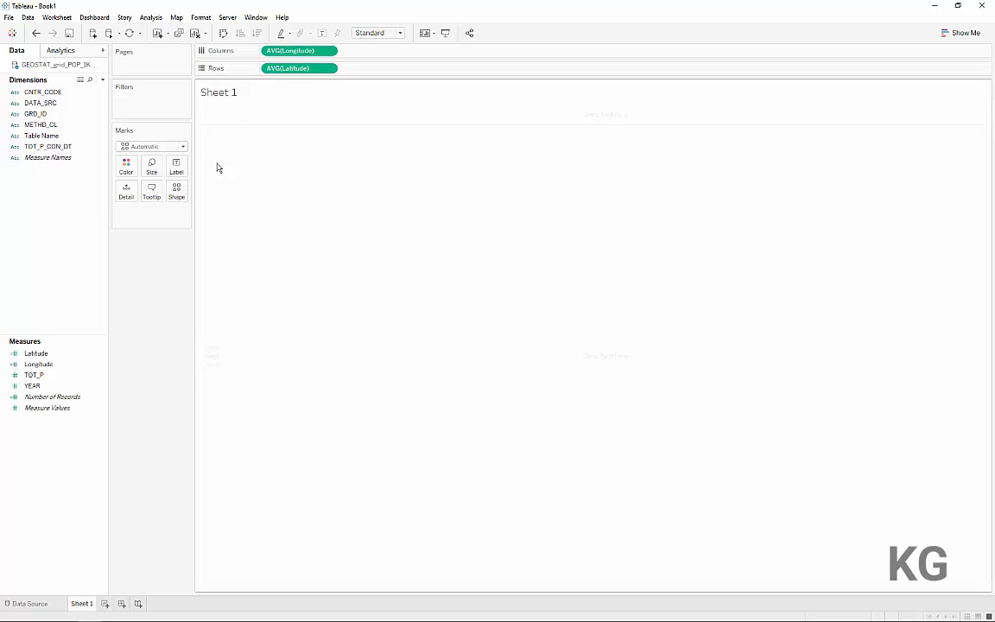
pyautogui.click(145, 148)
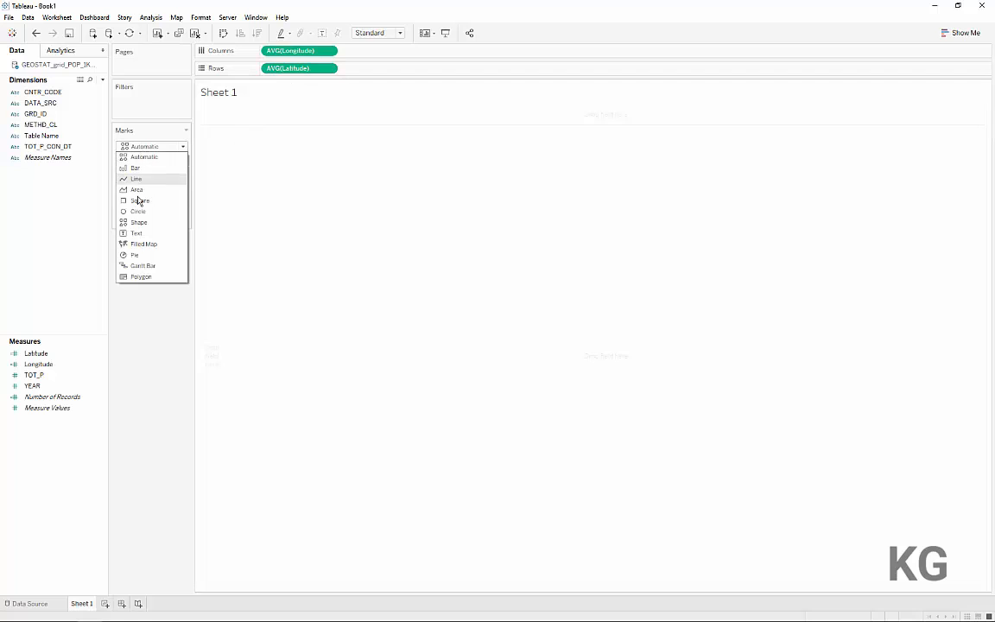
pyautogui.click(143, 213)
pyautogui.click(151, 164)
pyautogui.moveTo(171, 195); pyautogui.dragTo(135, 202)
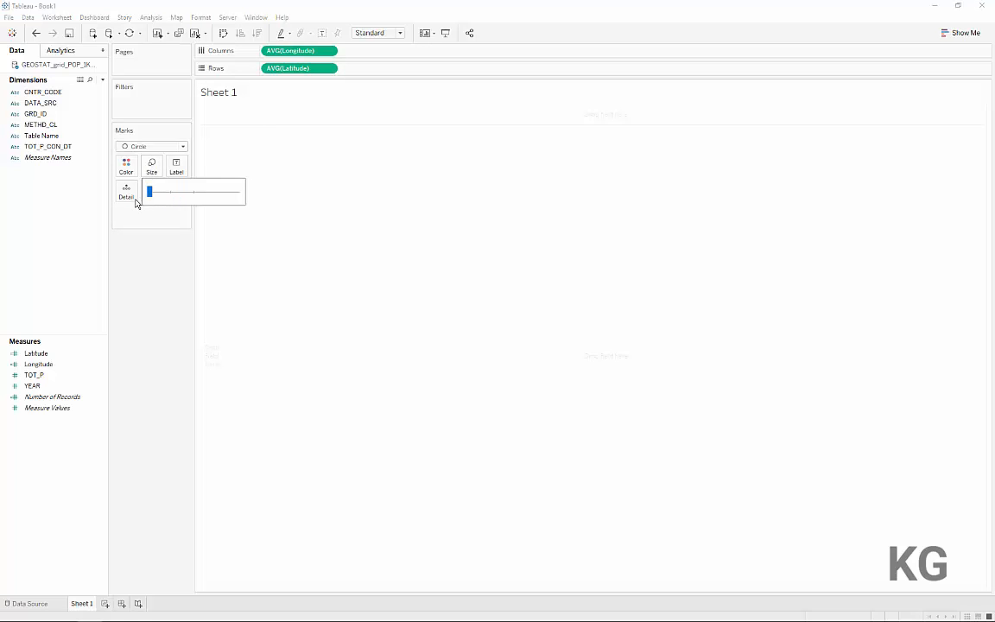
# Color the marks by TOT_P and resume automatic updates to render the chart
pyautogui.click(44, 379)
pyautogui.moveTo(43, 380); pyautogui.dragTo(125, 175)
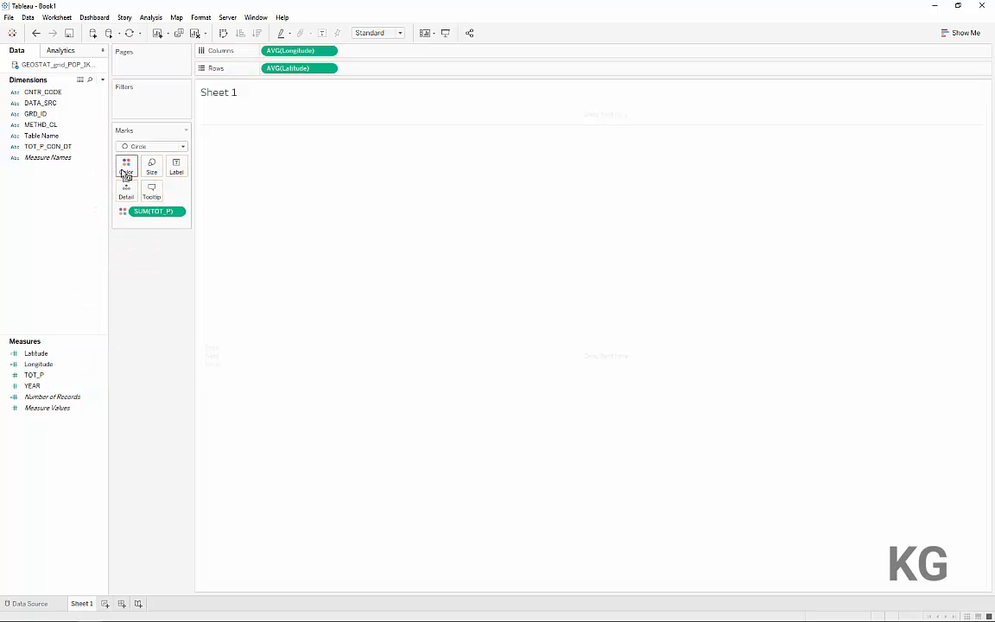
pyautogui.click(108, 34)
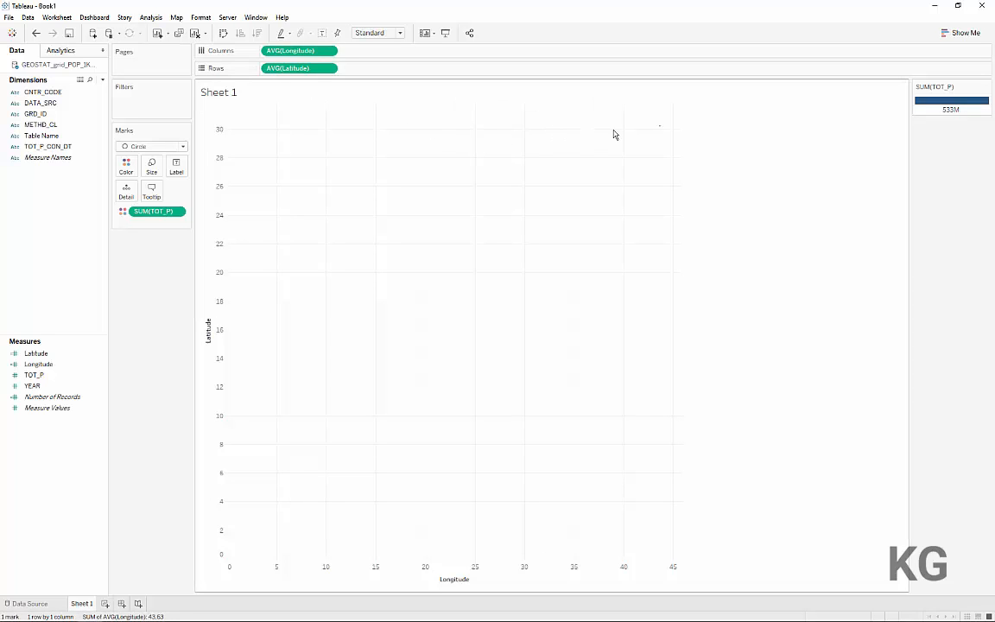
pyautogui.moveTo(662, 132)
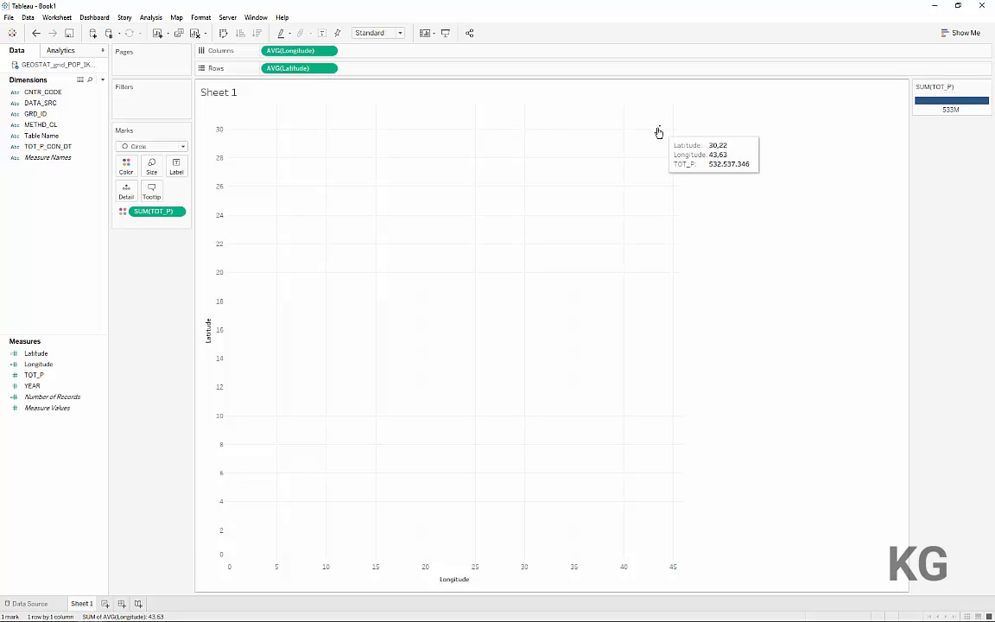
# Add GRD_ID with all its members as mark detail, and clear the sheet after viewing the resulting map
pyautogui.click(54, 114)
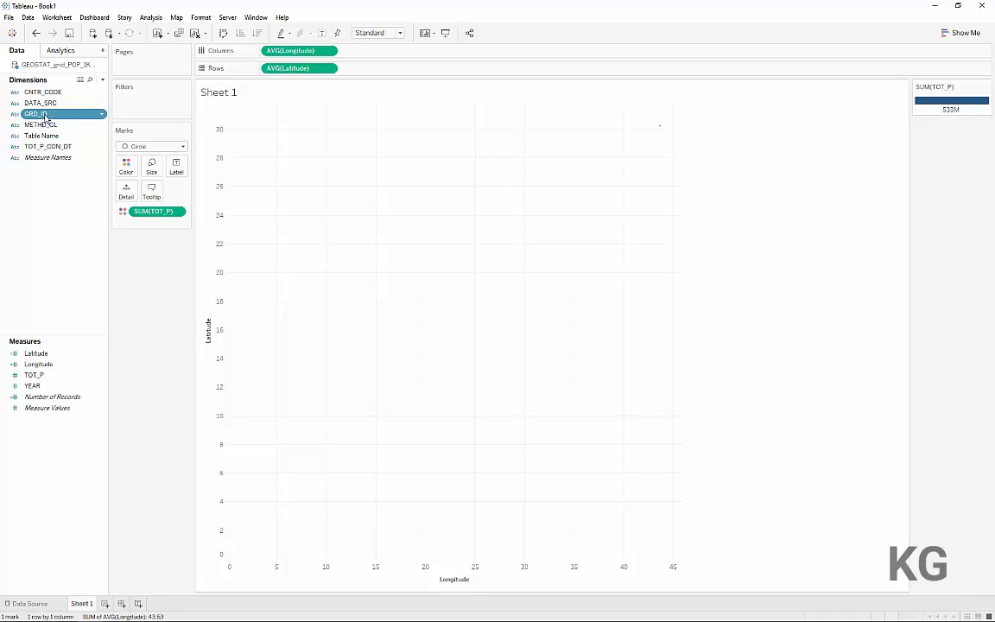
pyautogui.moveTo(50, 114); pyautogui.dragTo(31, 110)
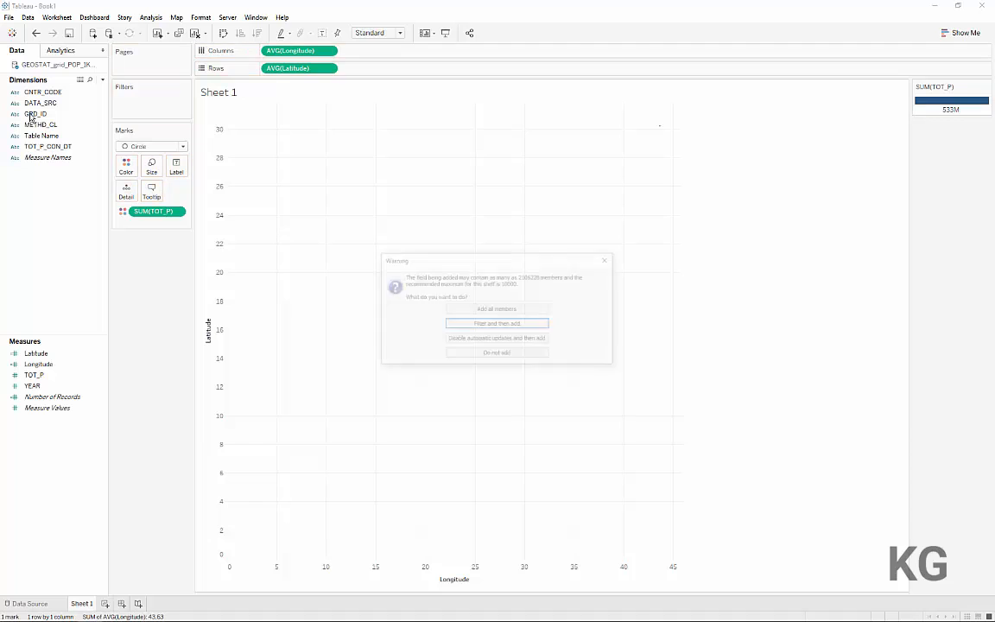
pyautogui.click(453, 309)
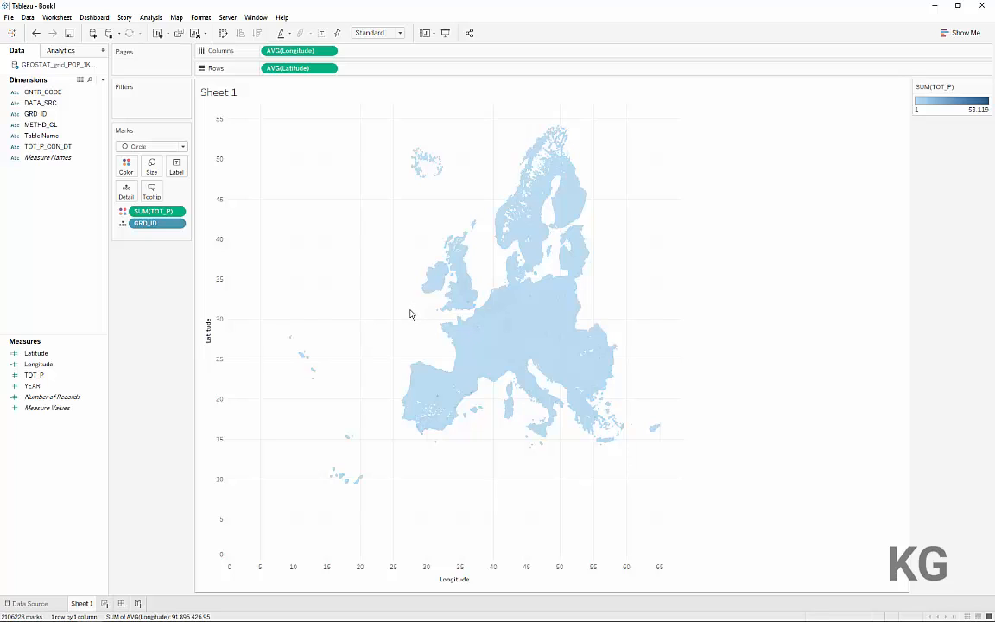
pyautogui.moveTo(464, 310)
pyautogui.click(196, 36)
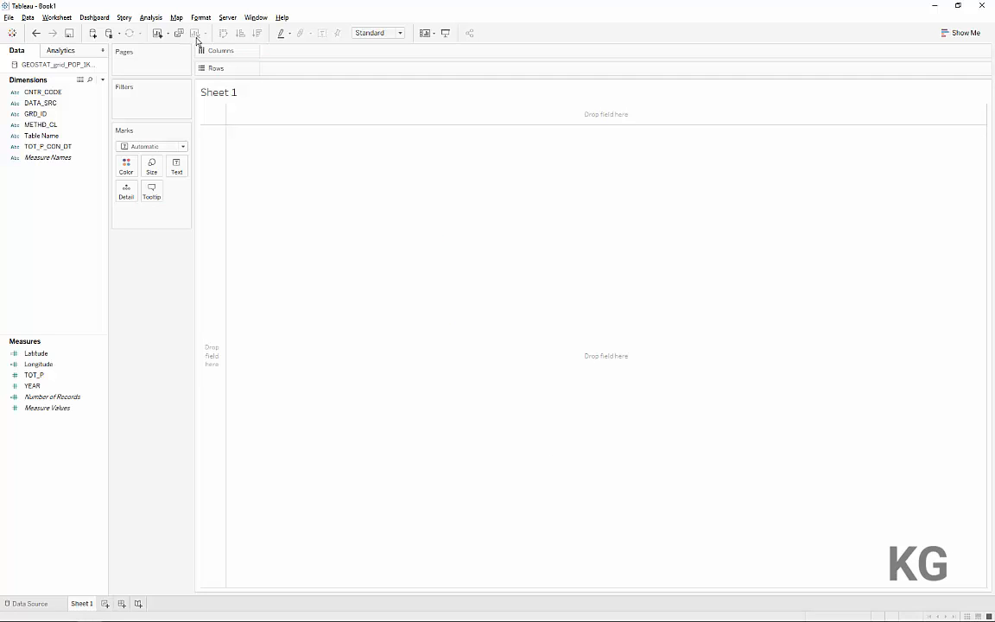
# Switch to the browser to examine the enlarged Europe population lines image in the Medium article, and return to Tableau
pyautogui.hotkey('alt', 'Tab')
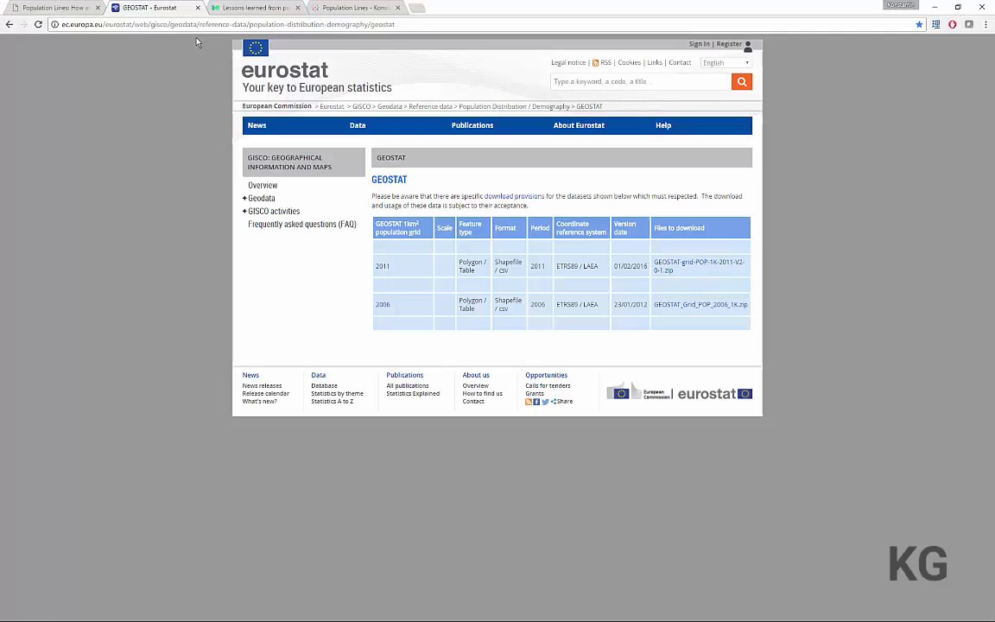
pyautogui.click(232, 10)
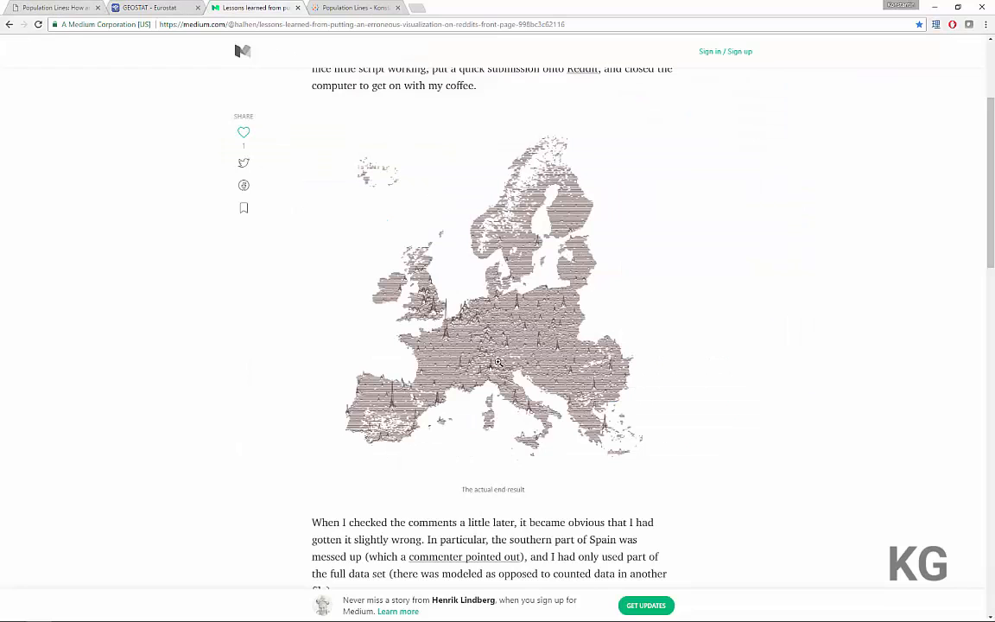
pyautogui.click(494, 366)
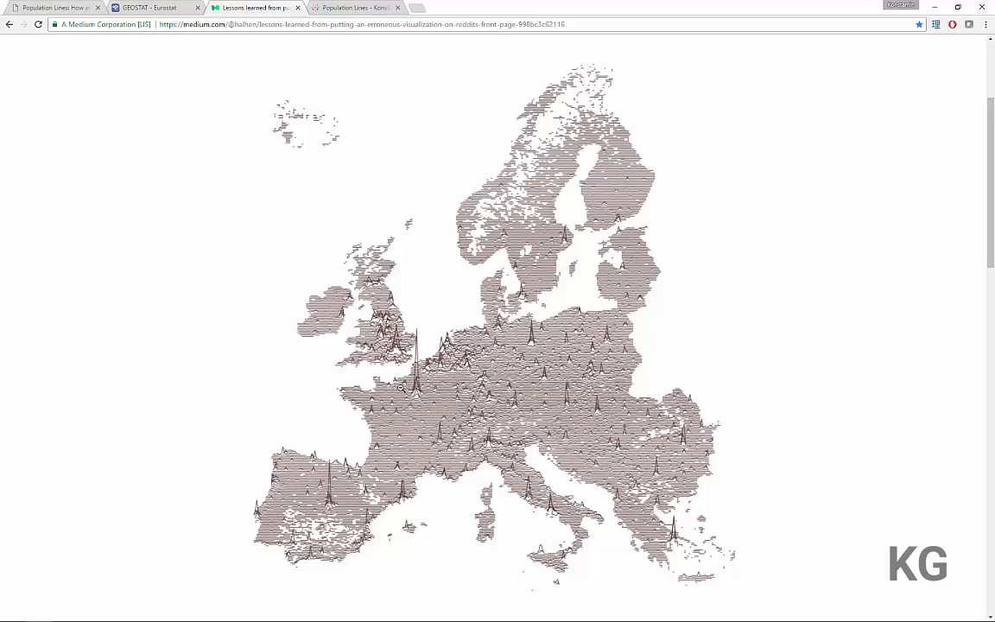
pyautogui.click(361, 349)
pyautogui.hotkey('alt', 'Tab')
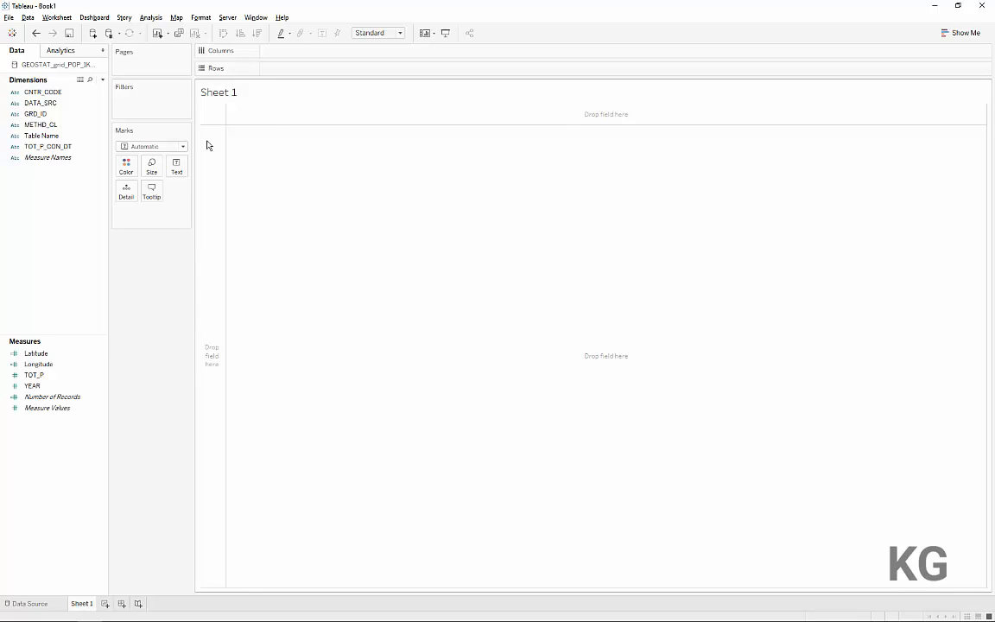
# Wrap the Latitude calculation in ROUND with 1 decimal and save it
pyautogui.rightClick(52, 354)
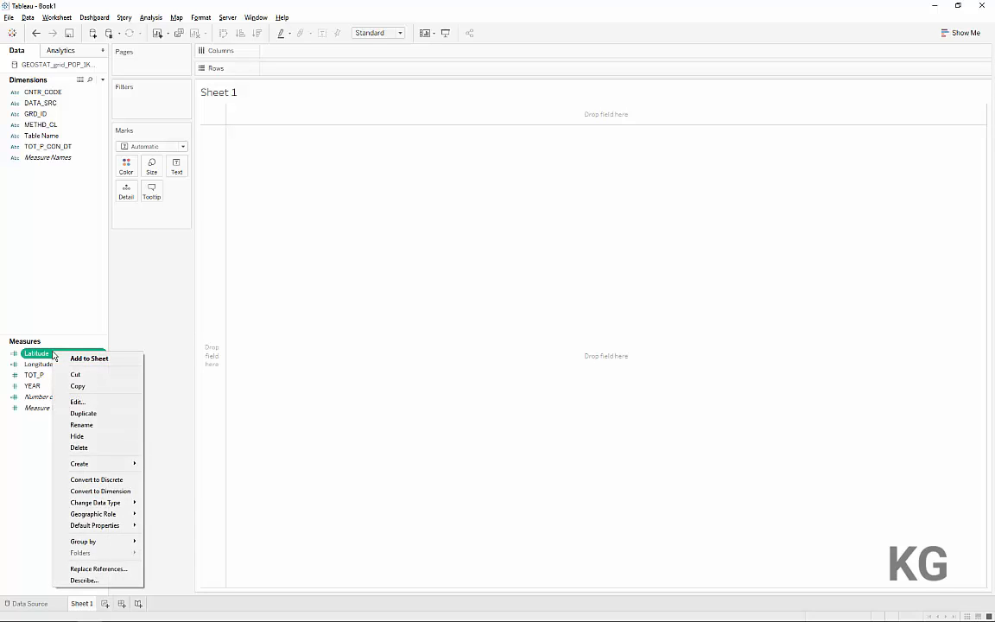
pyautogui.click(87, 402)
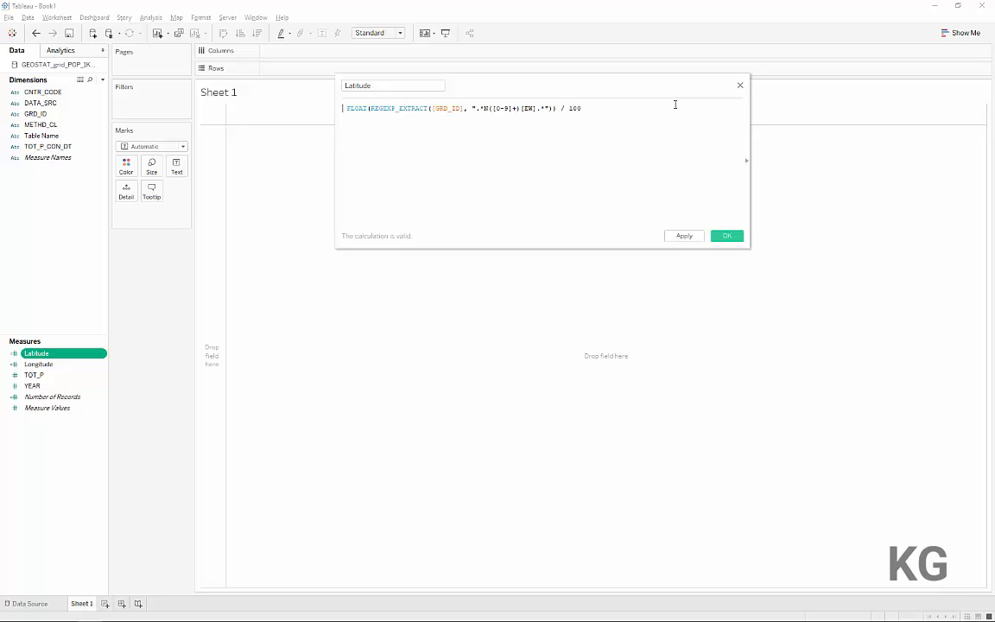
pyautogui.write('round(')
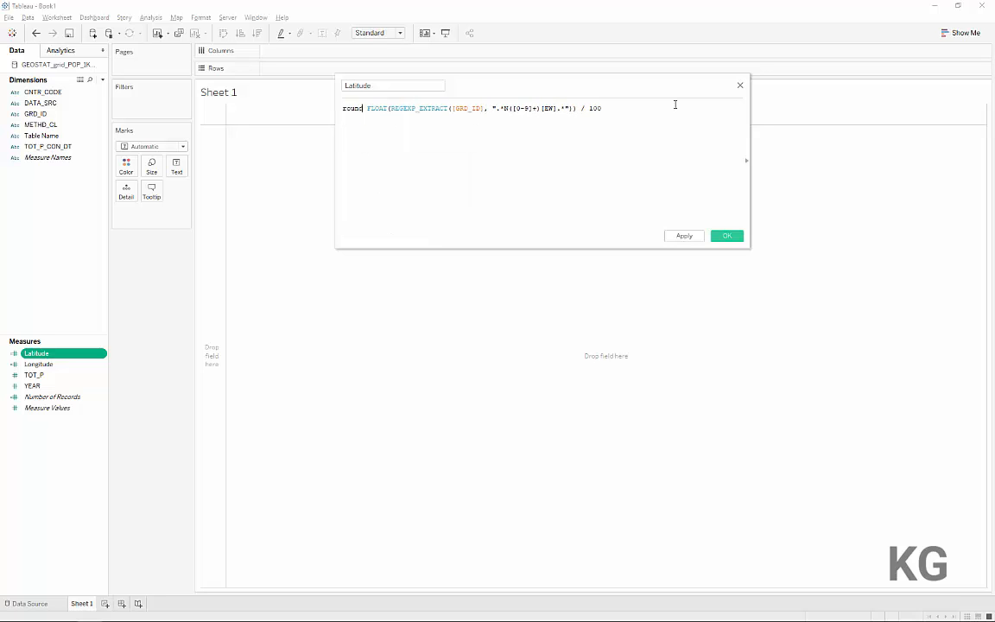
pyautogui.press('Delete')
pyautogui.press('End')
pyautogui.write(', 1')
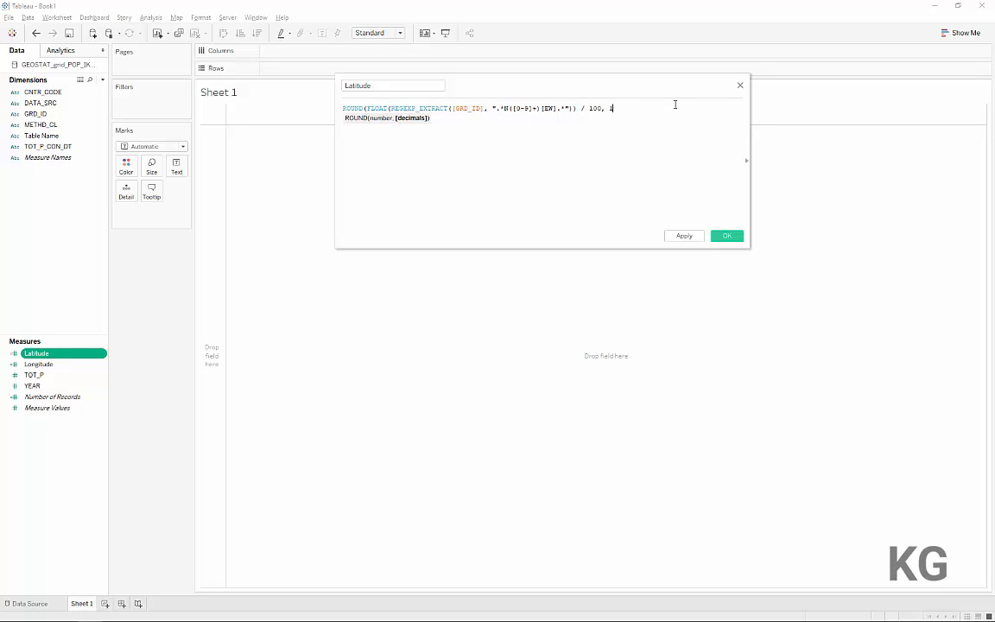
pyautogui.write(')')
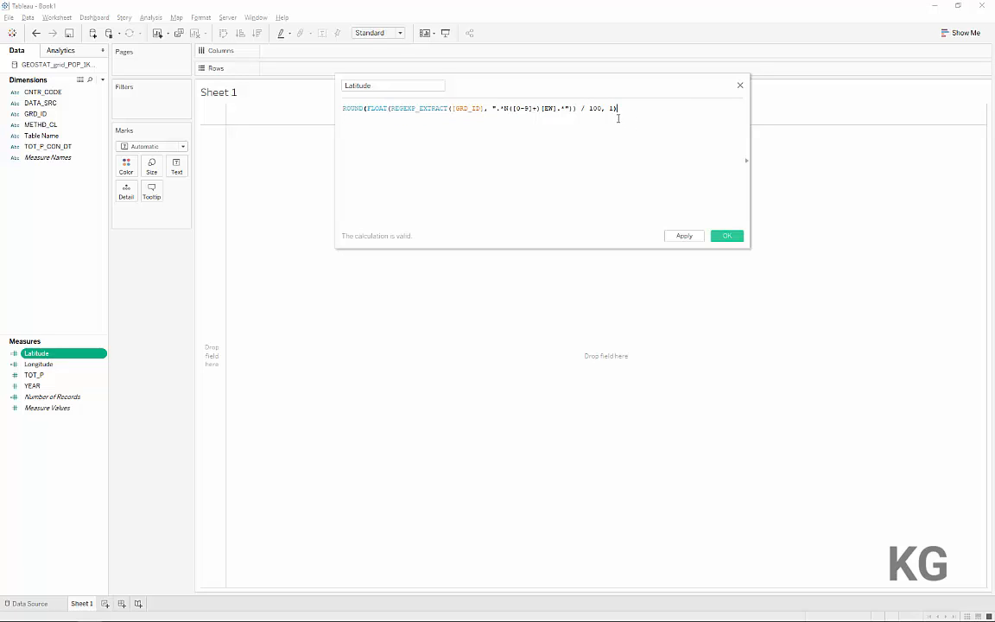
pyautogui.click(728, 237)
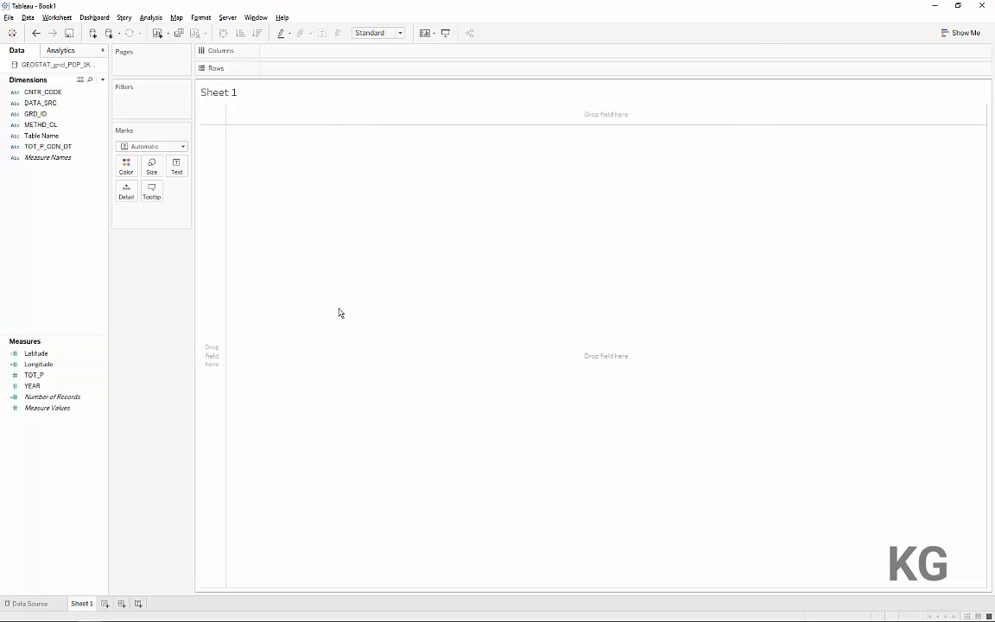
# Wrap the entire Longitude calculation, including the IIF line, in ROUND with 1 decimal and save it
pyautogui.click(30, 365)
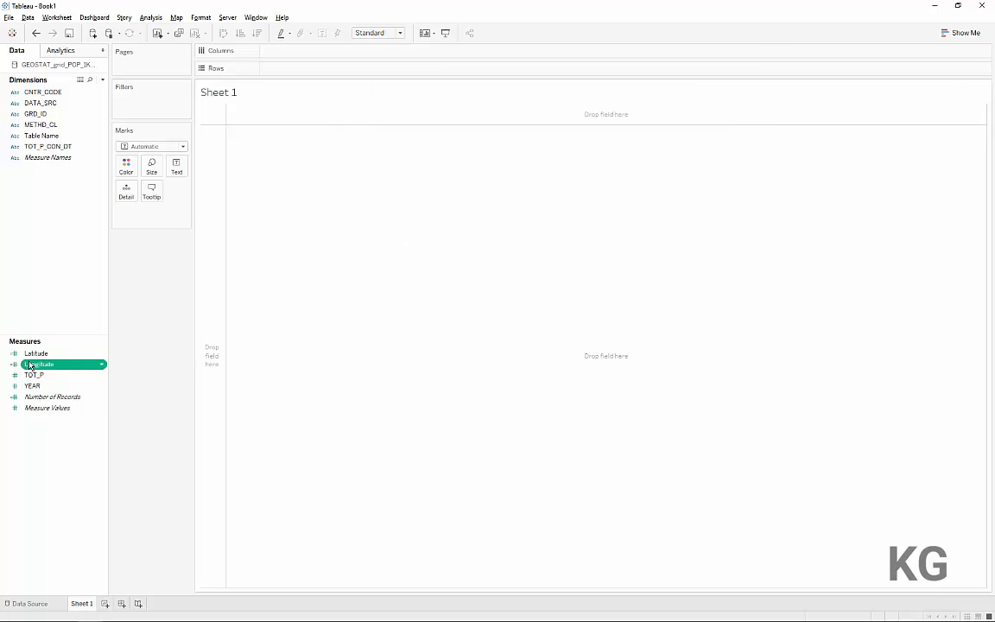
pyautogui.rightClick(29, 364)
pyautogui.click(76, 411)
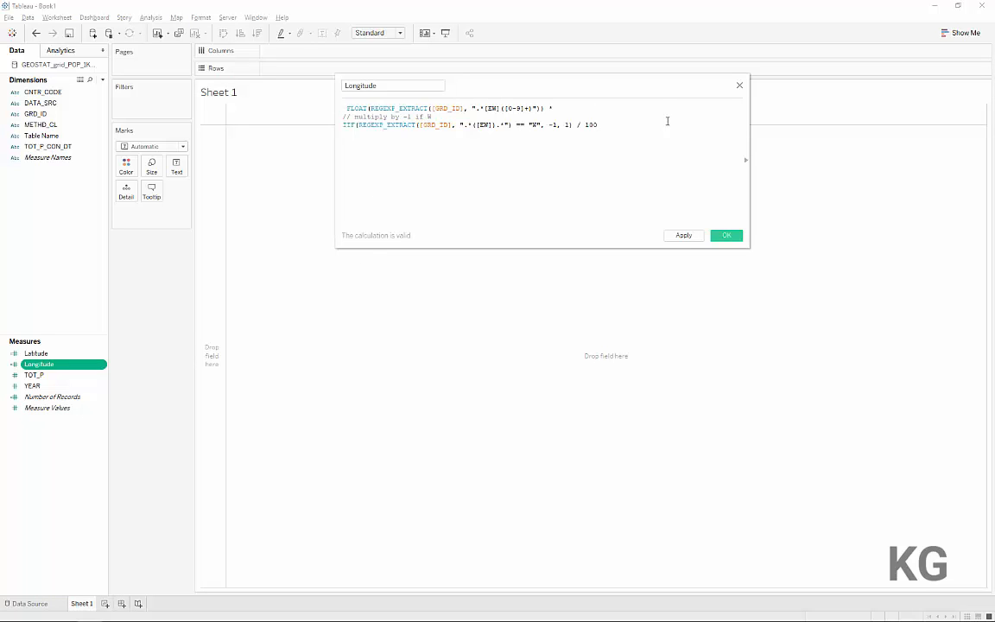
pyautogui.write('roun')
pyautogui.press('Return')
pyautogui.hotkey('ctrl', 'End')
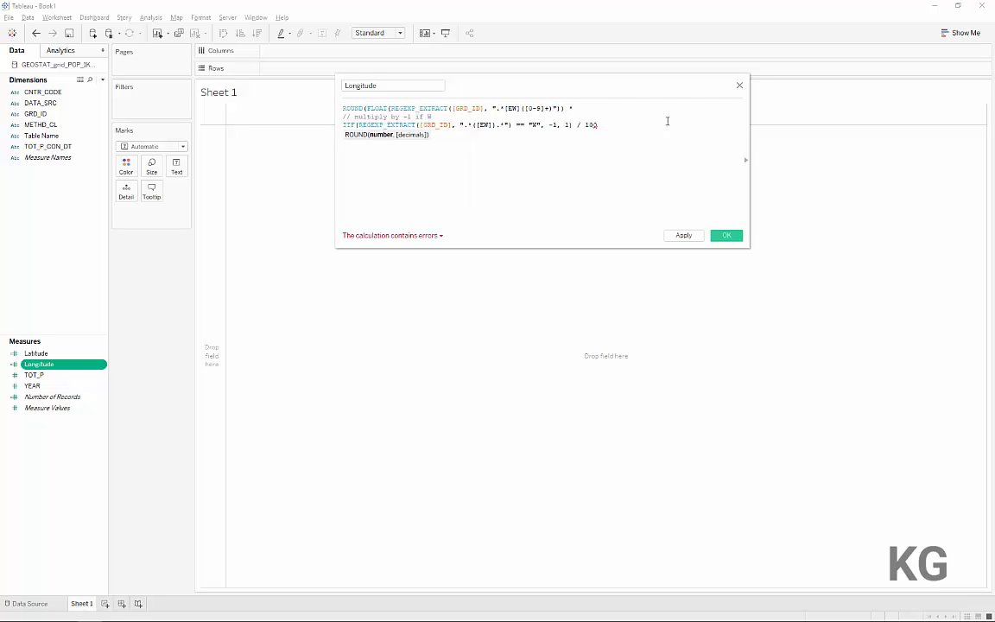
pyautogui.write(', 1)')
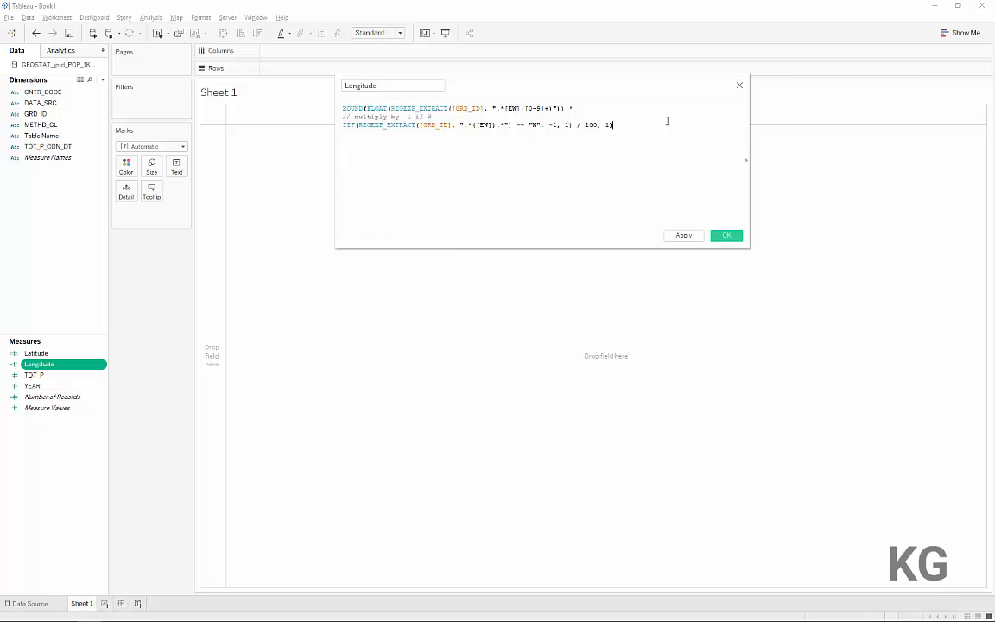
pyautogui.click(733, 237)
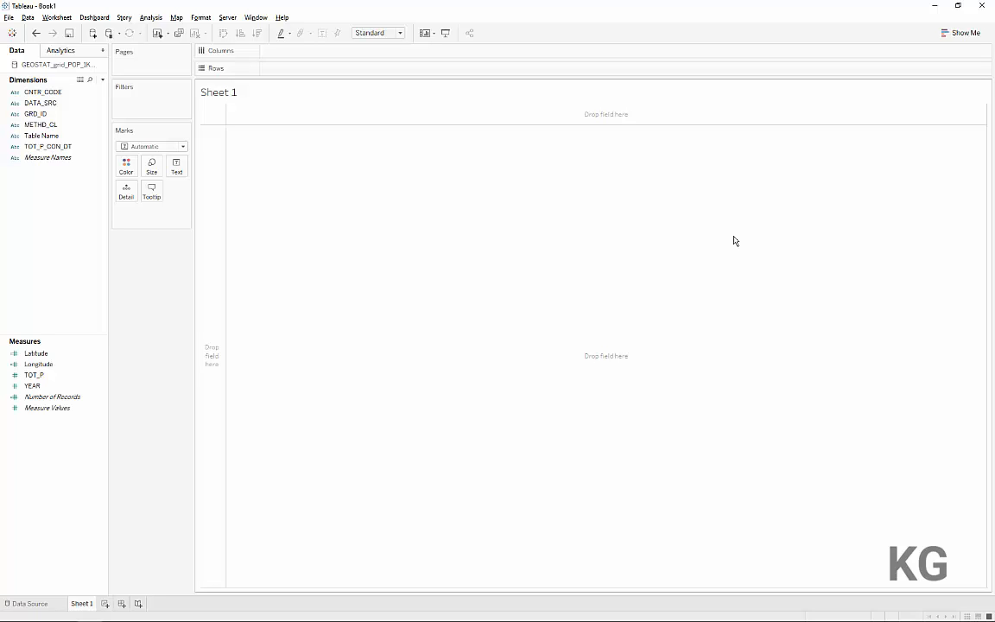
# View the geographic role options available for the Latitude measure without assigning one
pyautogui.click(57, 371)
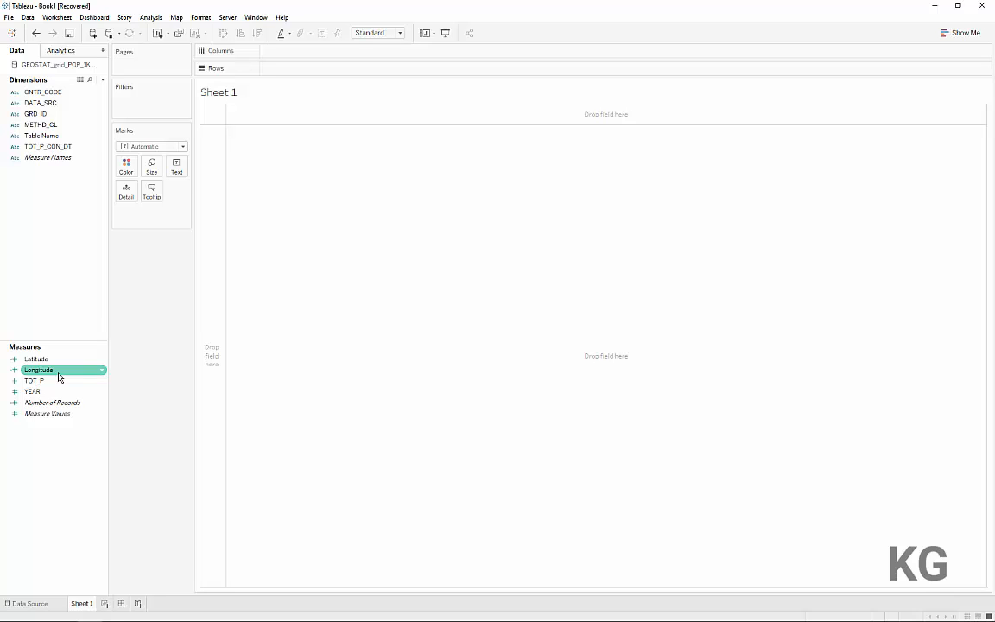
pyautogui.click(53, 359)
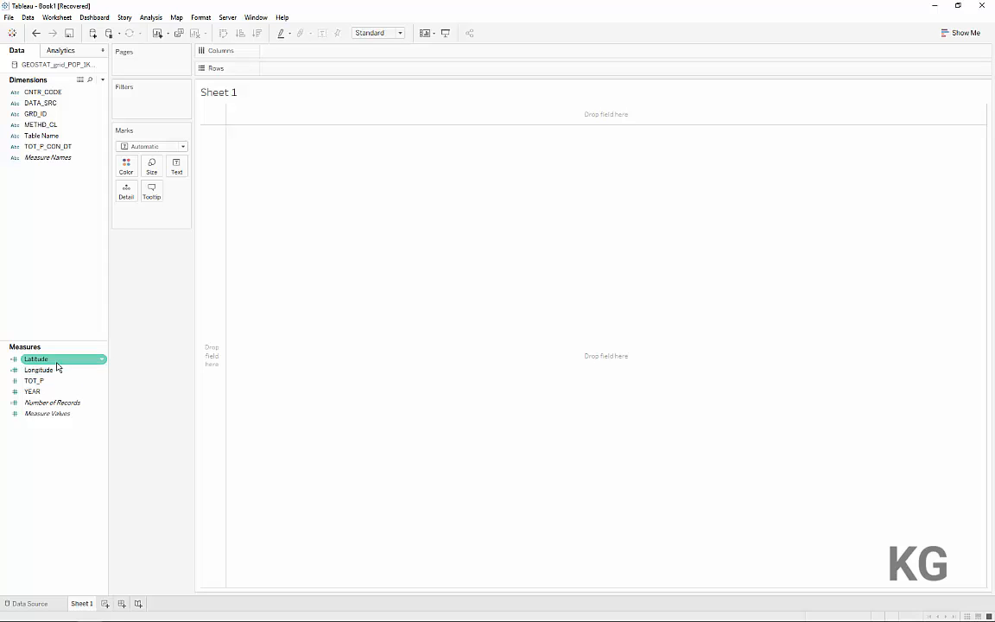
pyautogui.click(13, 358)
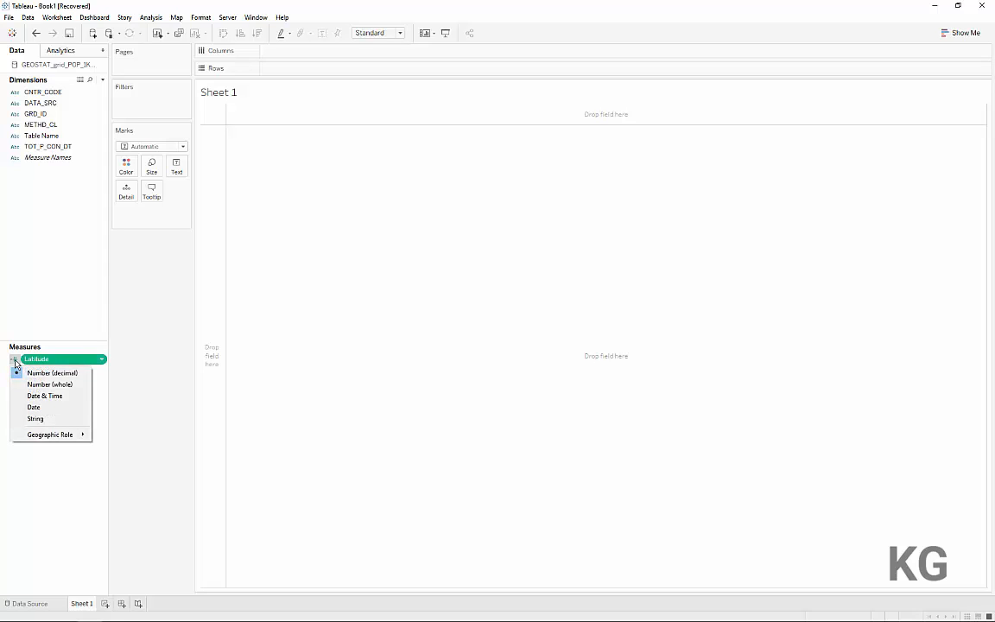
pyautogui.moveTo(55, 434)
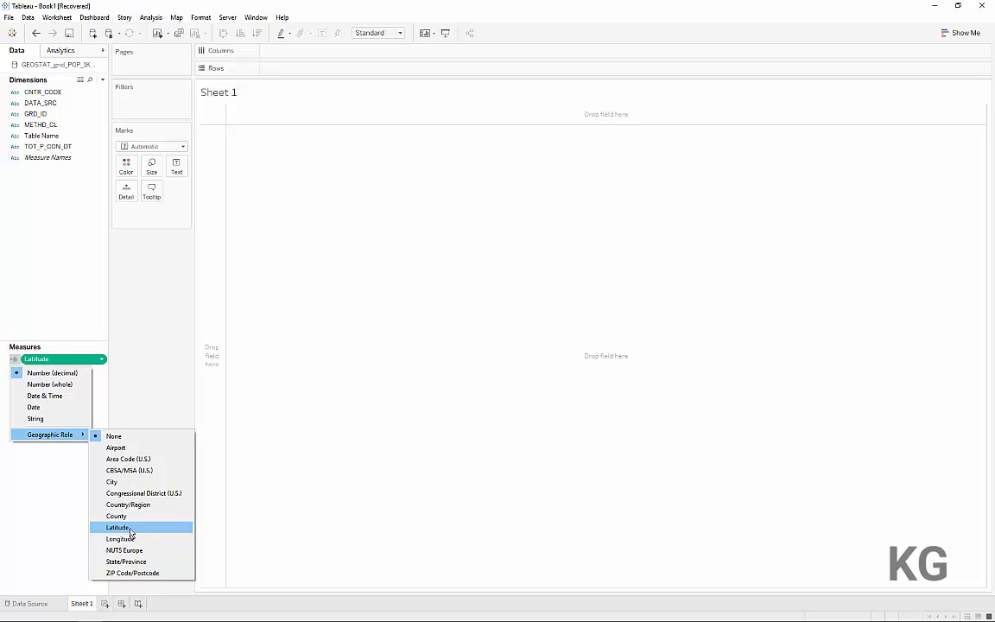
pyautogui.click(137, 371)
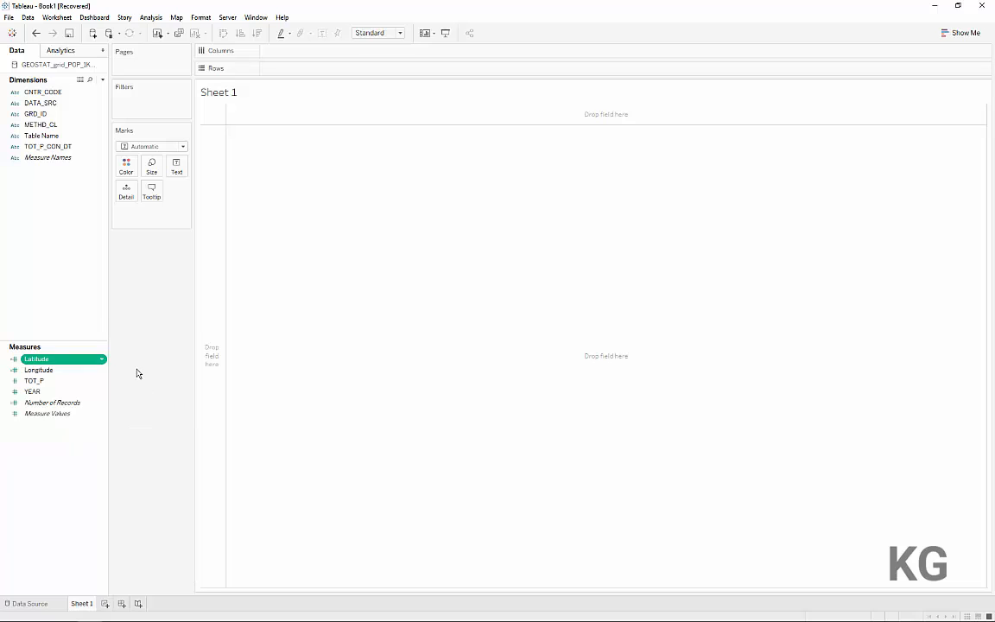
# Convert the Latitude and Longitude measures to dimensions, and switch to the browser to view the Europe population lines map
pyautogui.keyDown('ctrl'); pyautogui.click(60, 372); pyautogui.keyUp('ctrl')
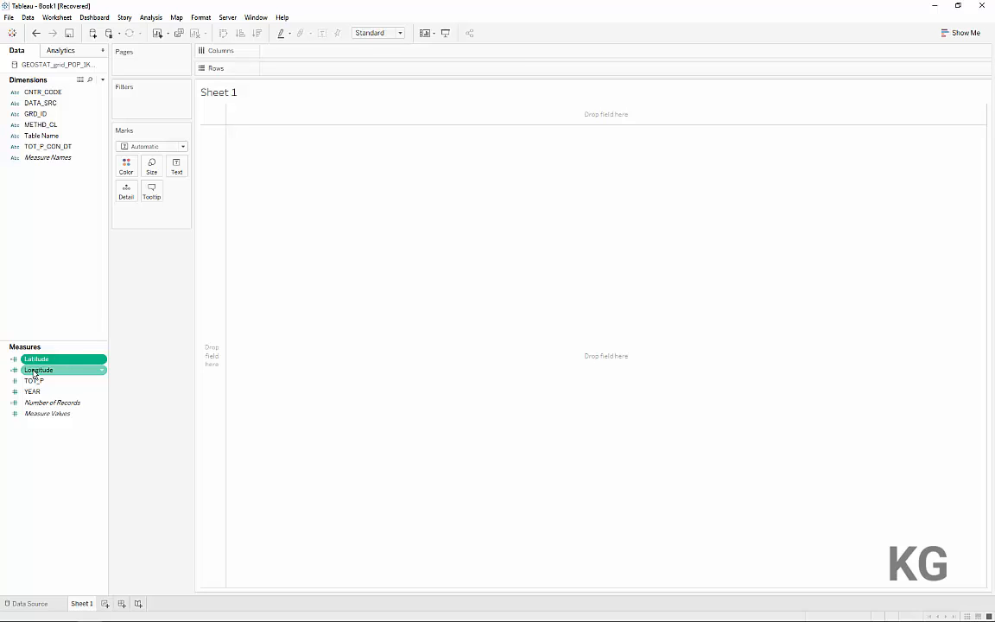
pyautogui.keyDown('ctrl'); pyautogui.click(34, 370); pyautogui.keyUp('ctrl')
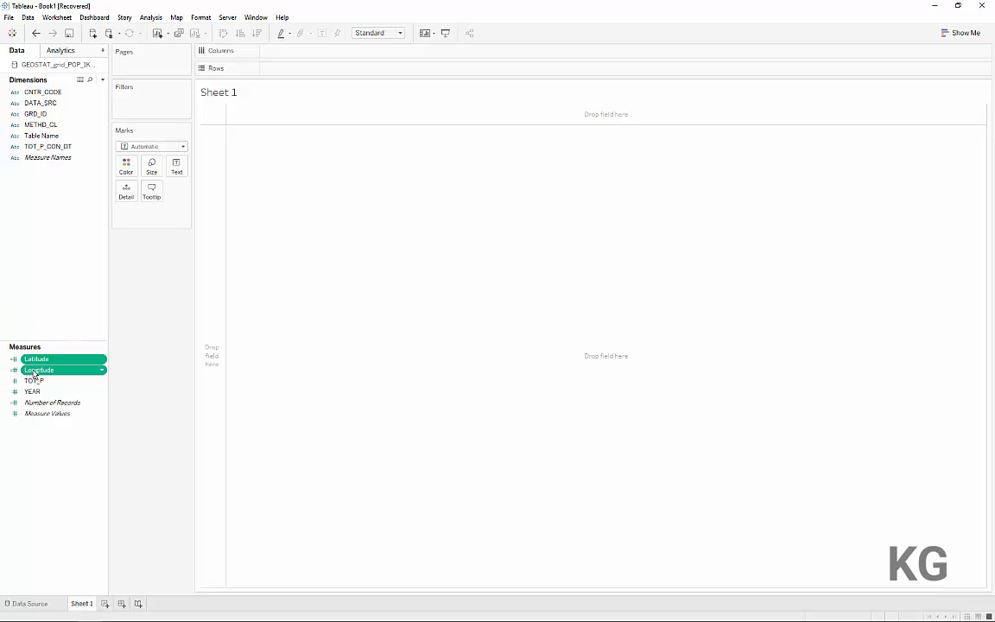
pyautogui.moveTo(35, 371); pyautogui.dragTo(53, 186)
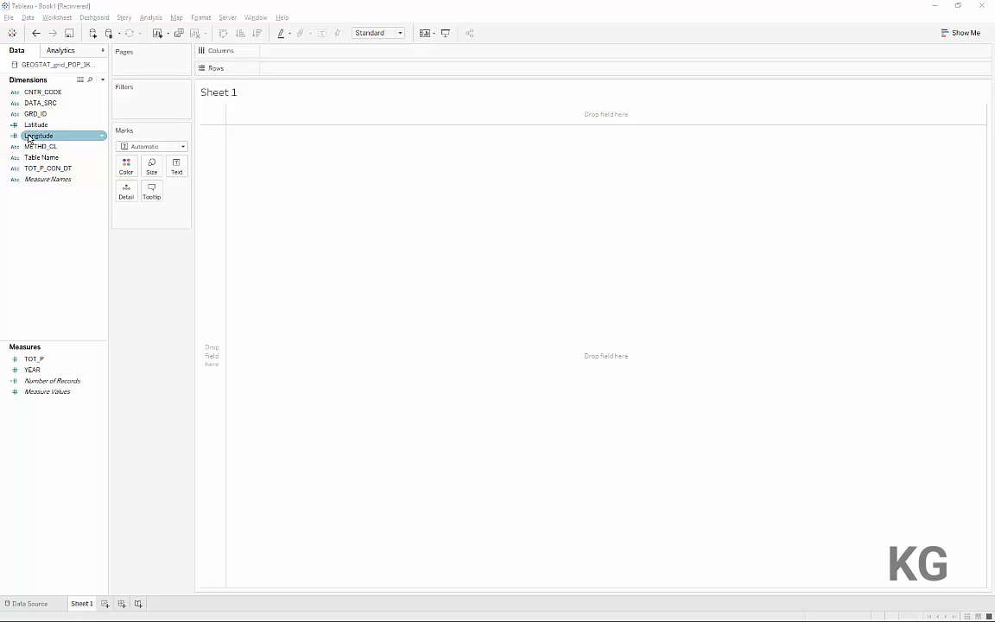
pyautogui.hotkey('alt', 'Tab')
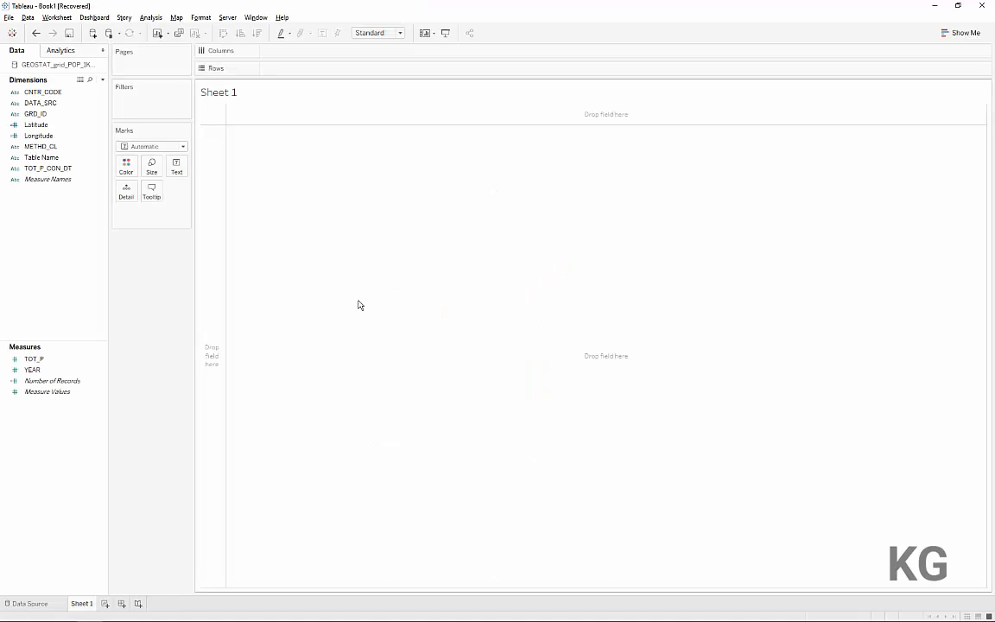
# Back in Tableau, create a calculated field named Height that starts with MAX([Latitude])
pyautogui.rightClick(38, 479)
pyautogui.click(75, 485)
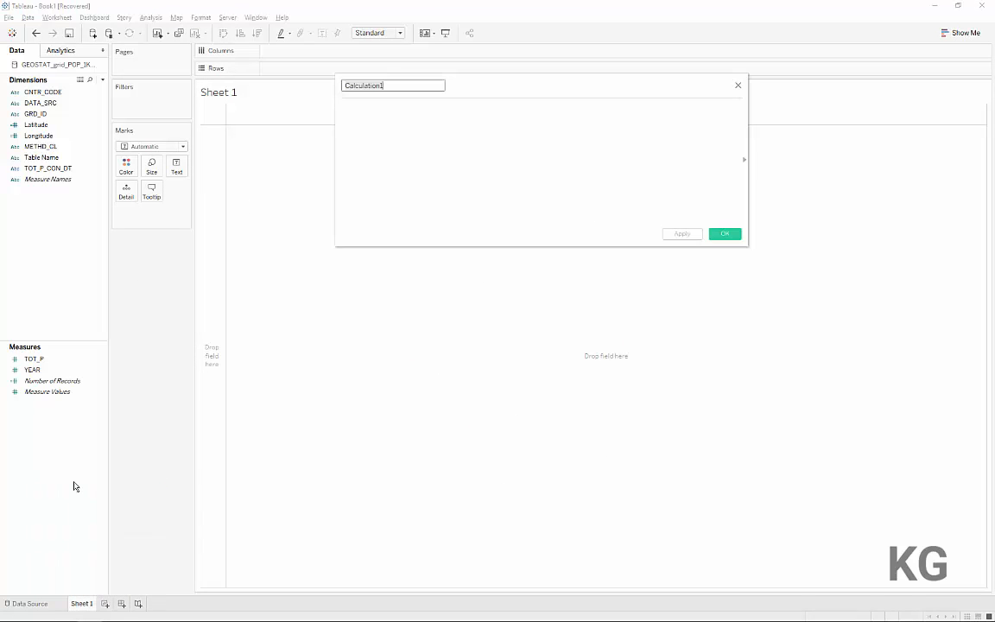
pyautogui.write('Height')
pyautogui.press('Tab')
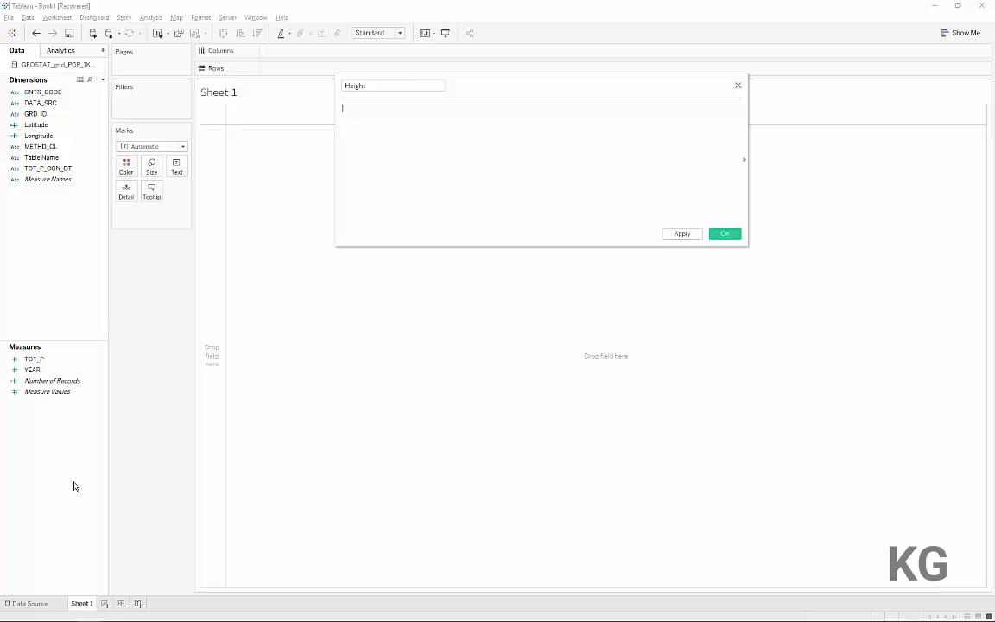
pyautogui.write('lat')
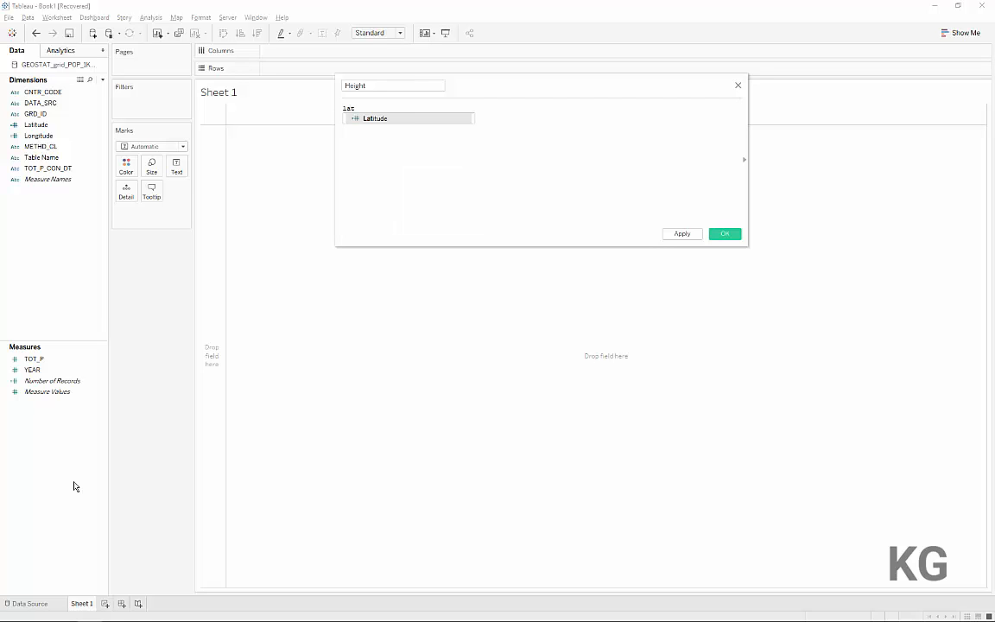
pyautogui.press('Return')
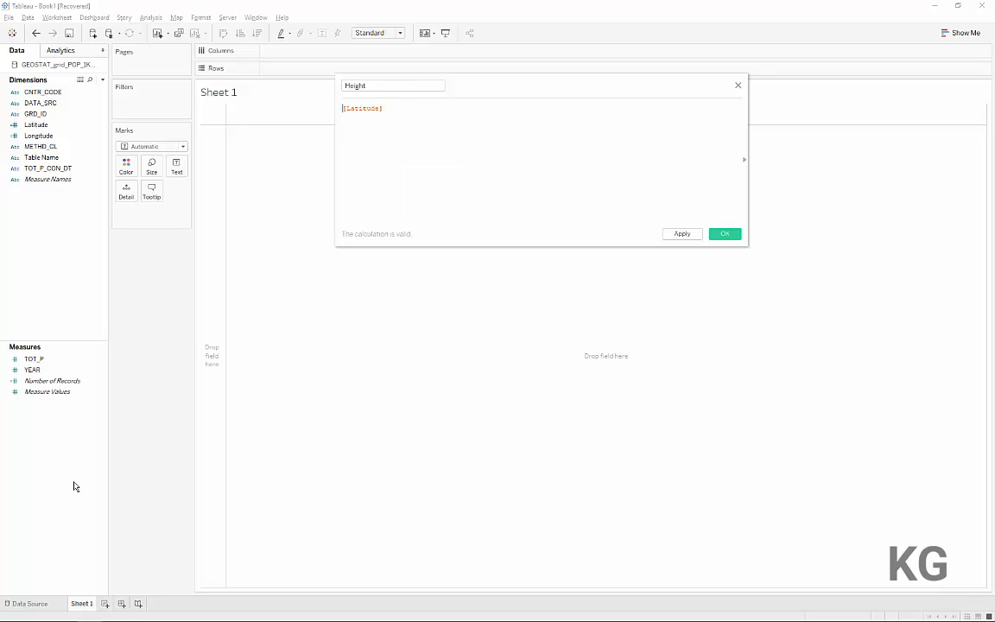
pyautogui.write('su')
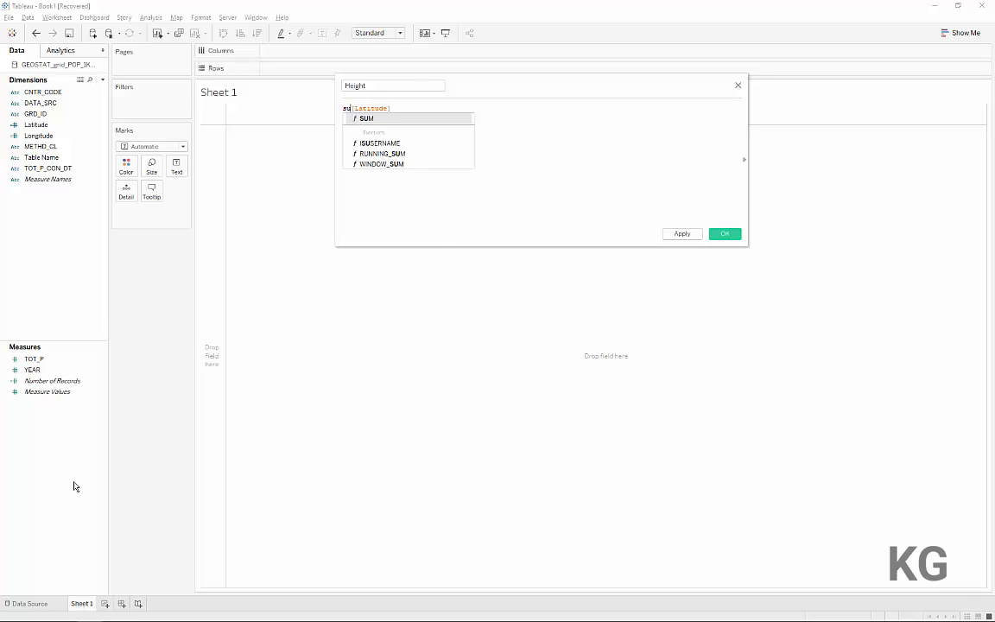
pyautogui.press('BackSpace')
pyautogui.press('BackSpace')
pyautogui.write('ma')
pyautogui.press('Return')
pyautogui.press('Right')
pyautogui.write(')')
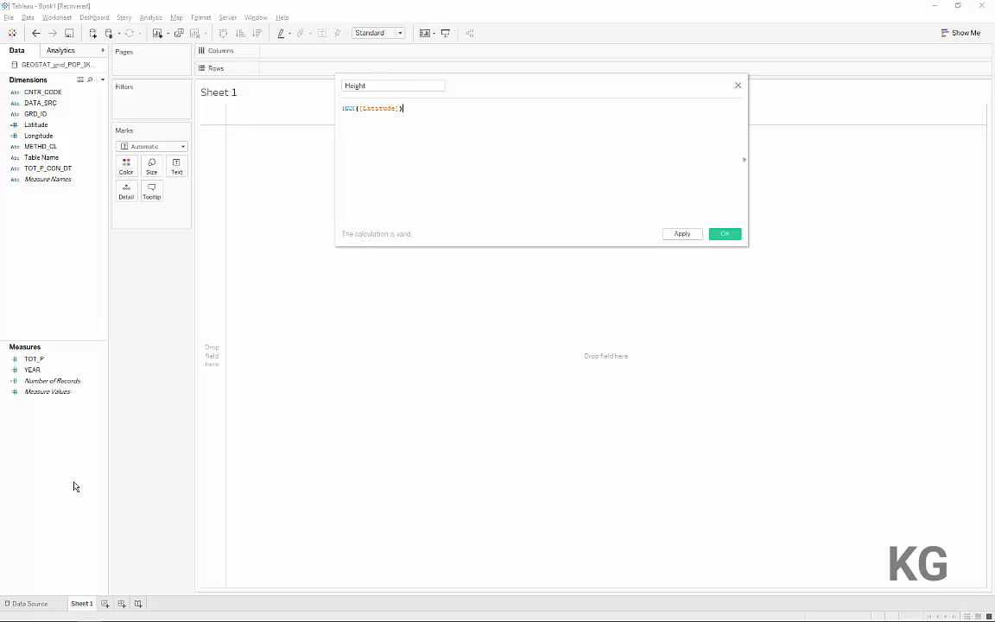
# Add a parenthesised WINDOW_MAX(SUM([TOT_P])) term to MAX([Latitude]) in the Height formula
pyautogui.write('+ (),')
pyautogui.press('Left')
pyautogui.write('win')
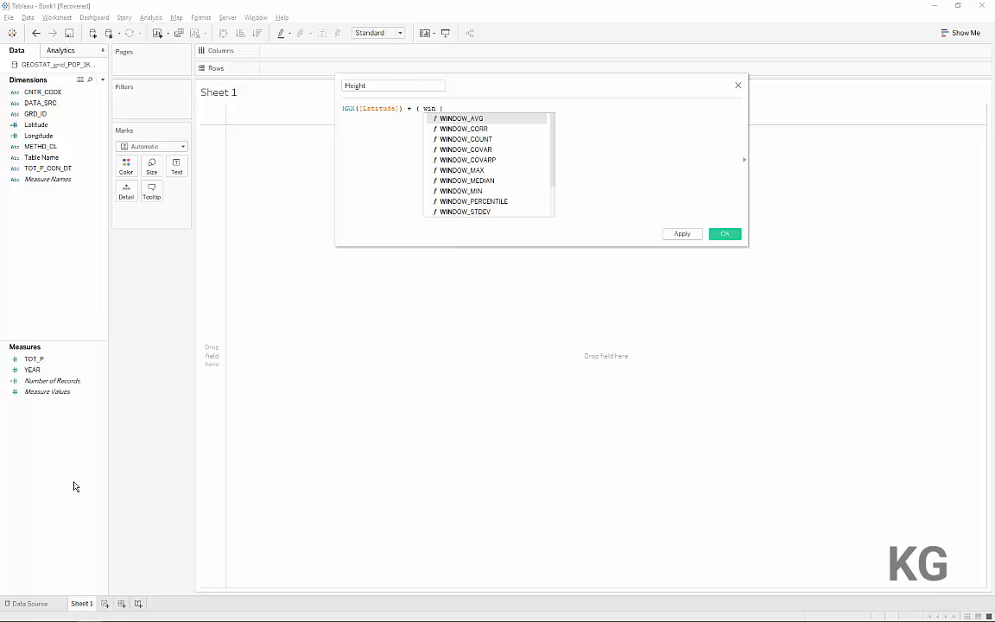
pyautogui.press('Down')
pyautogui.press('Down')
pyautogui.press('Down')
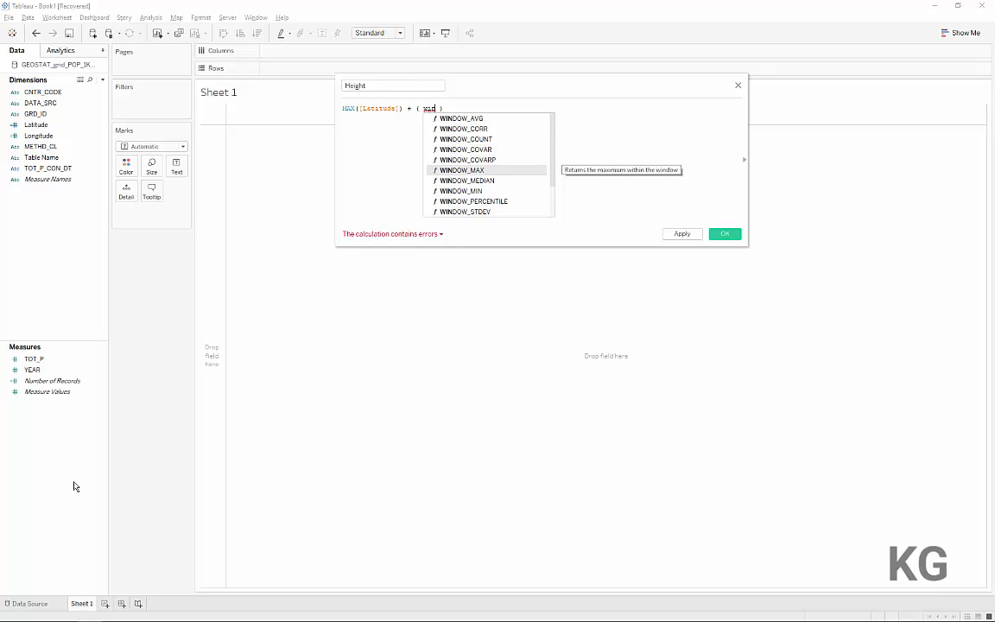
pyautogui.press('Return')
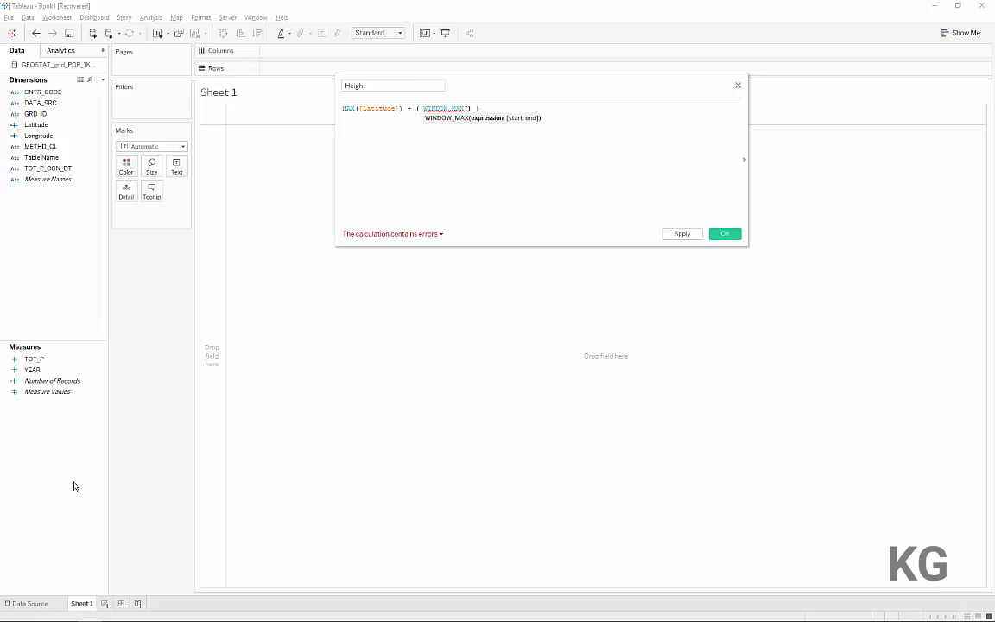
pyautogui.write('sum')
pyautogui.press('Return')
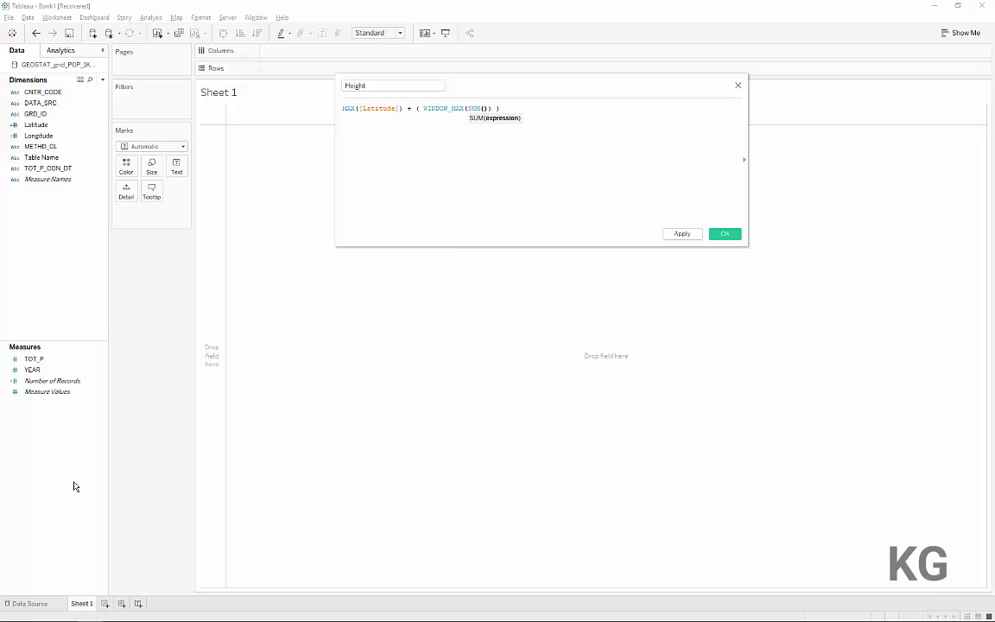
pyautogui.write('to')
pyautogui.press('Down')
pyautogui.press('Return')
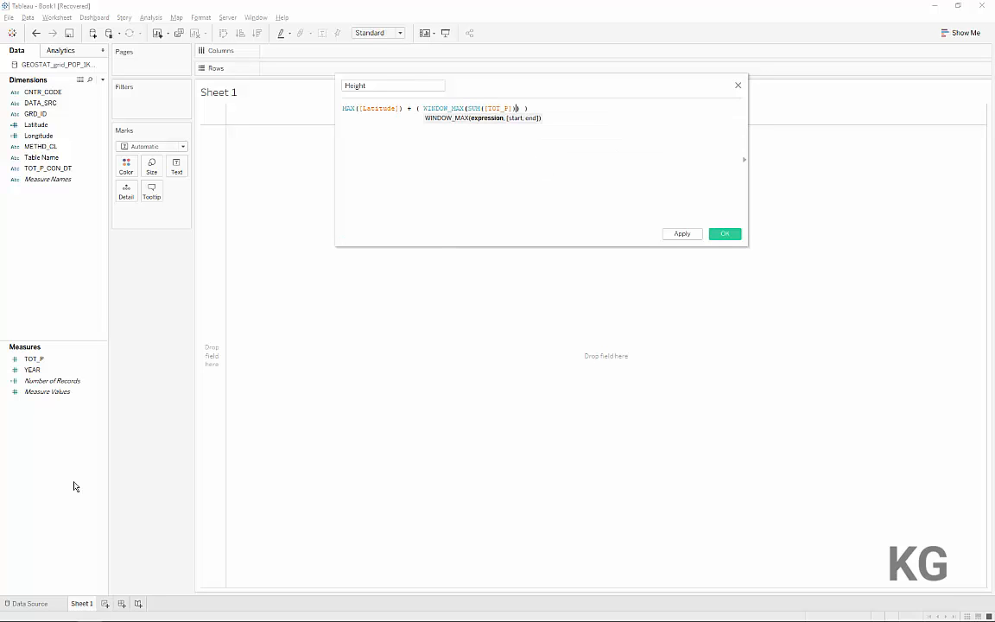
pyautogui.write(')')
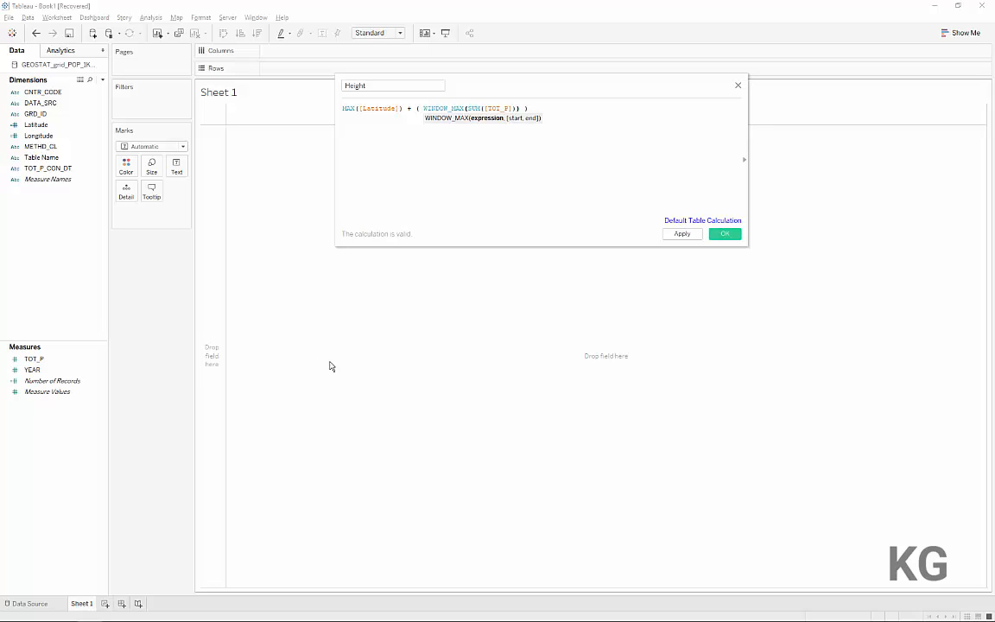
# Insert SUM([TOT_P]) / in front of WINDOW_MAX in the Height formula so population is divided by its window maximum
pyautogui.moveTo(467, 107); pyautogui.dragTo(516, 104)
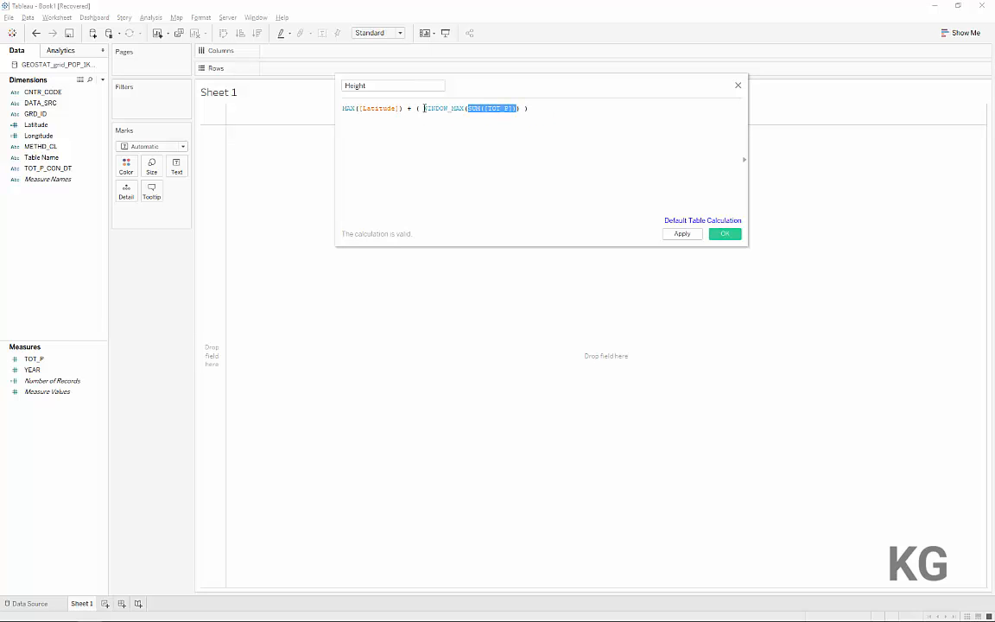
pyautogui.click(511, 107)
pyautogui.write('(')
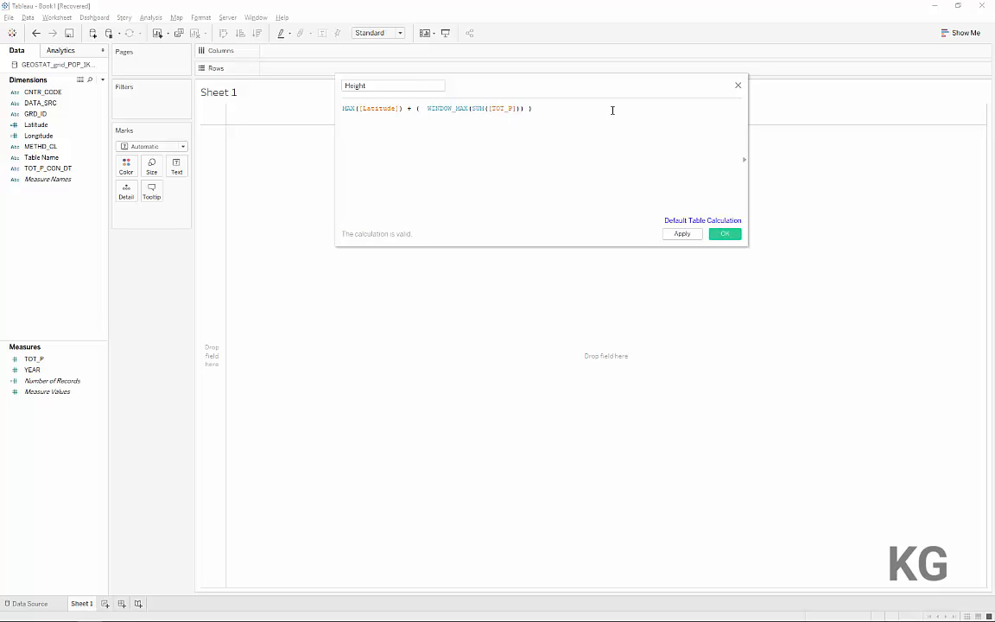
pyautogui.write('sum')
pyautogui.press('Return')
pyautogui.write('tot')
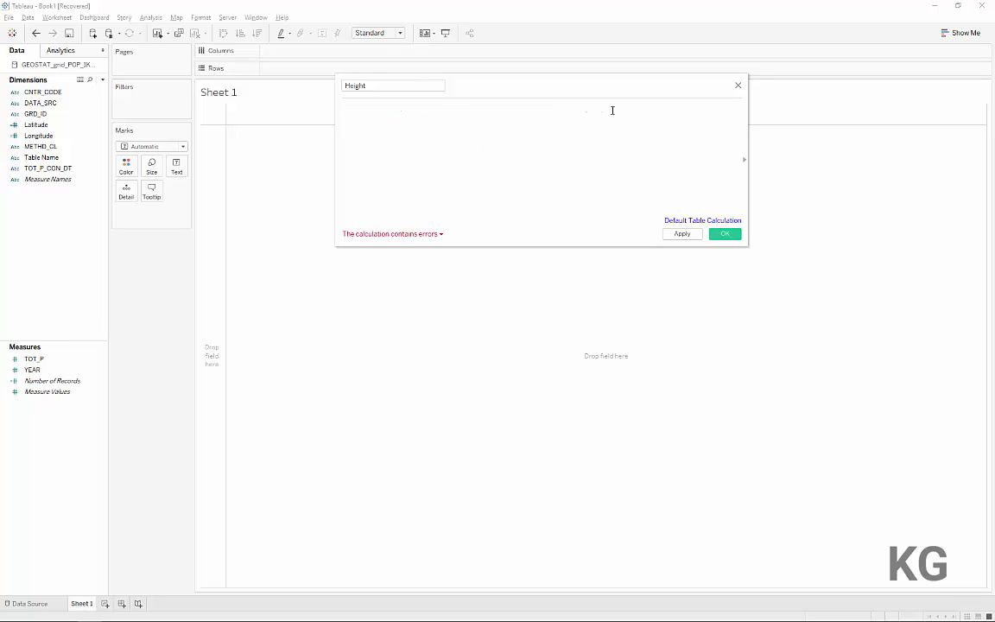
pyautogui.press('Return')
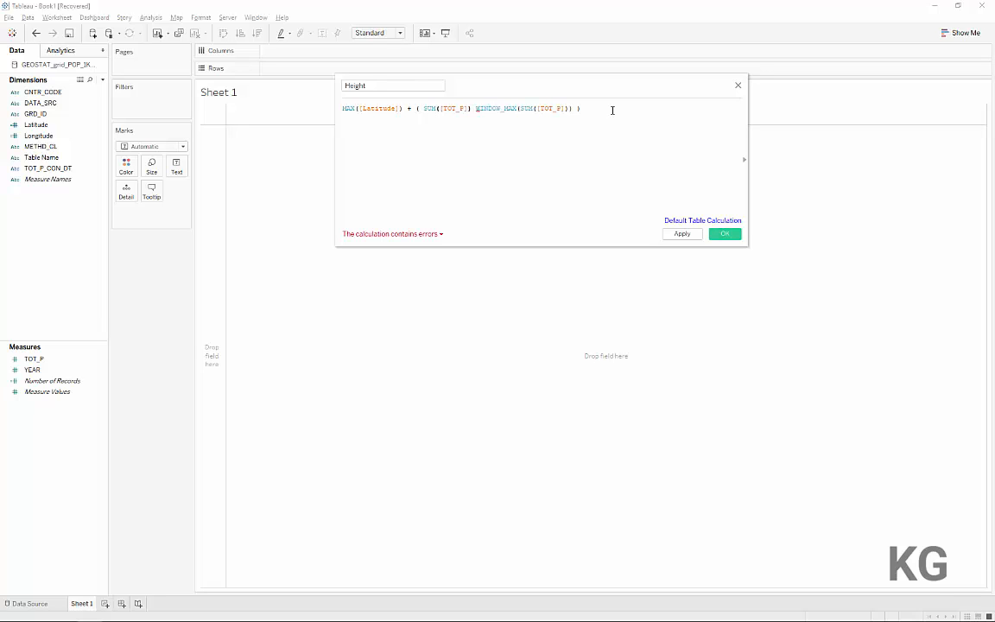
pyautogui.write('/')
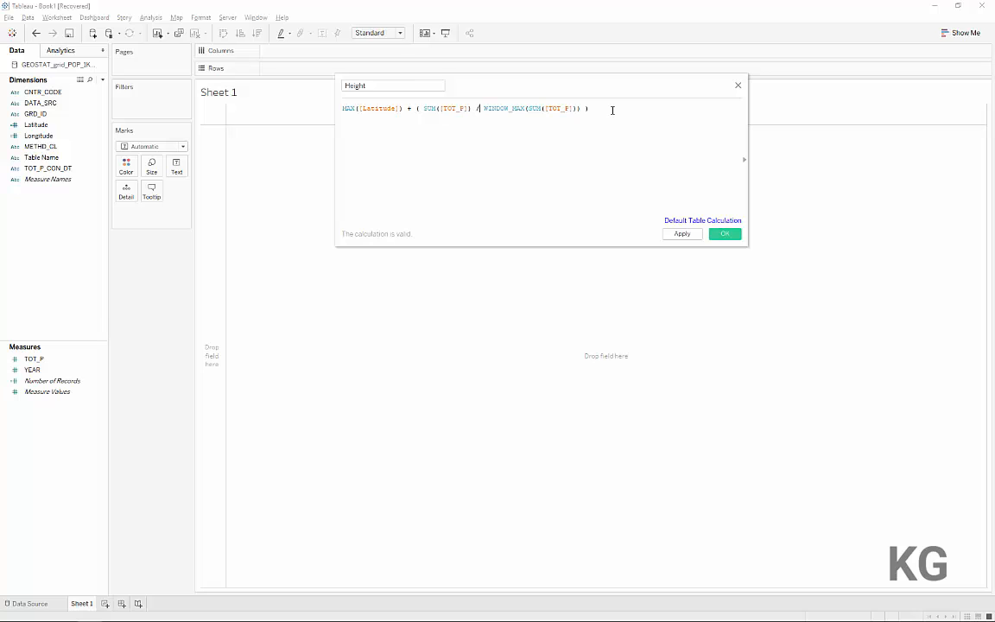
# Multiply the population ratio inside the parentheses by 5 and save the Height calculation
pyautogui.press('Left')
pyautogui.press('Left')
pyautogui.press('Left')
pyautogui.press('Left')
pyautogui.press('Left')
pyautogui.press('Left')
pyautogui.press('Left')
pyautogui.press('Left')
pyautogui.press('Left')
pyautogui.press('Left')
pyautogui.press('Left')
pyautogui.press('Left')
pyautogui.write('5 ')
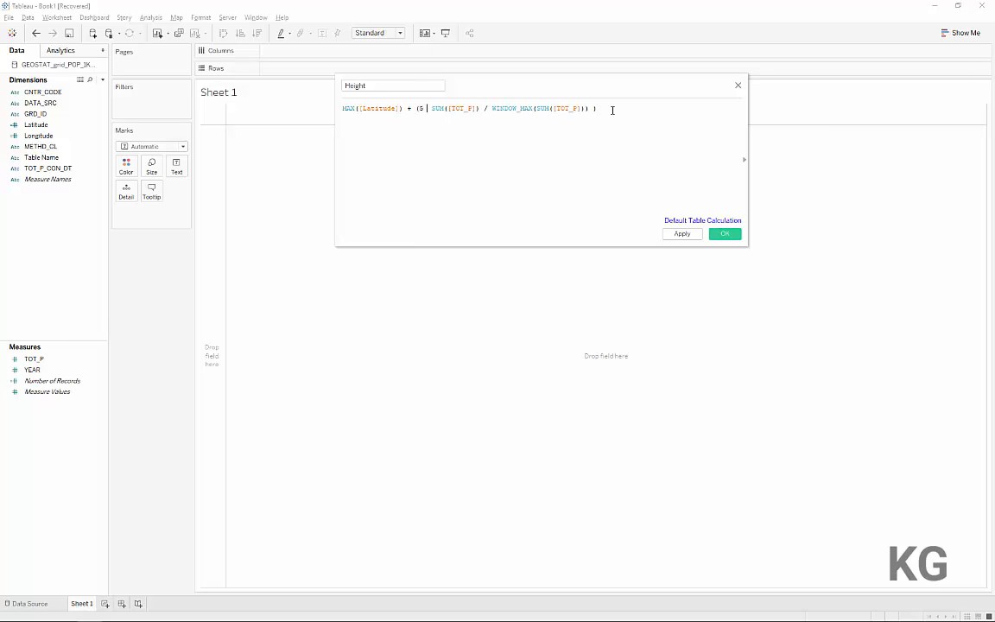
pyautogui.write('*')
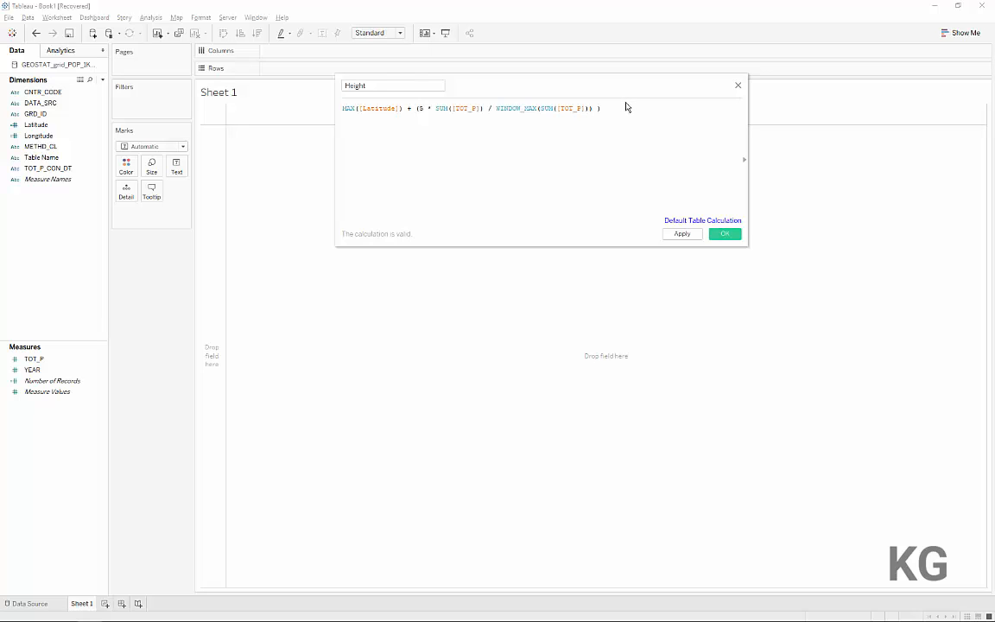
pyautogui.click(724, 234)
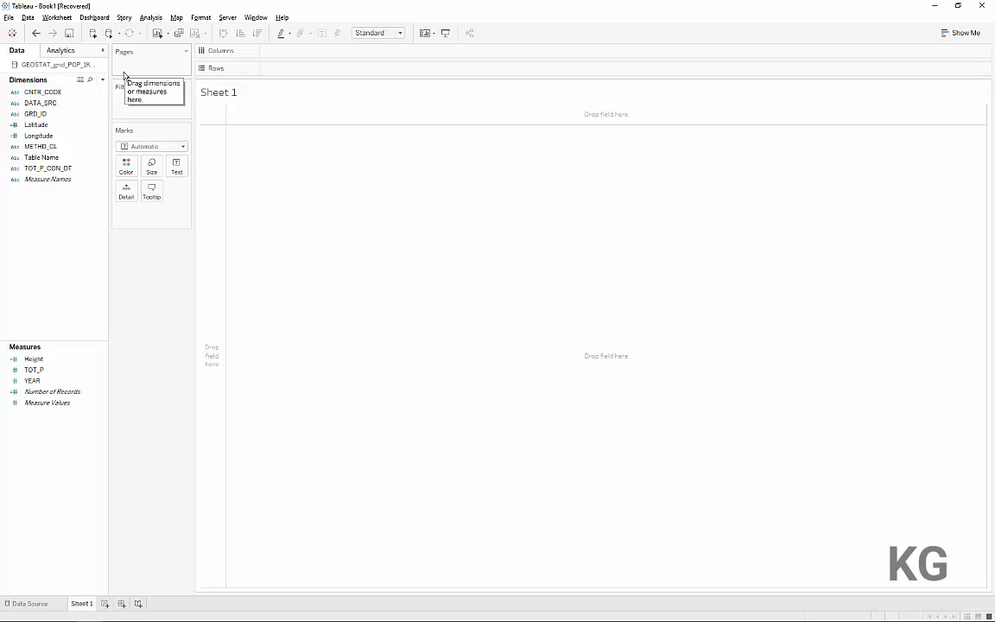
# Place the Longitude dimension on Columns
pyautogui.click(61, 136)
pyautogui.moveTo(52, 135); pyautogui.dragTo(302, 51)
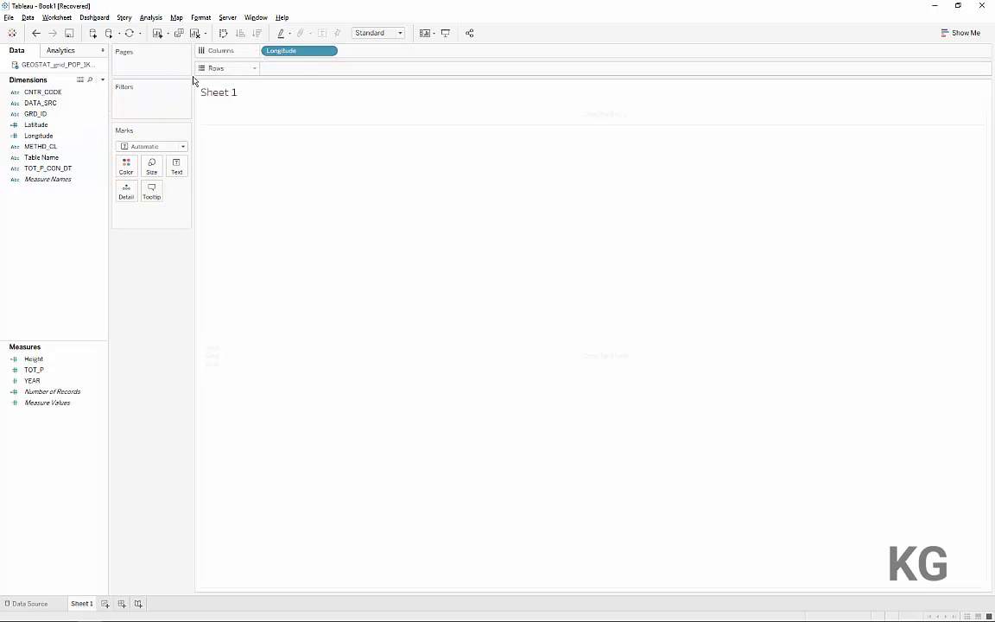
pyautogui.click(57, 125)
pyautogui.moveTo(57, 126); pyautogui.dragTo(303, 71)
pyautogui.moveTo(302, 69); pyautogui.dragTo(139, 308)
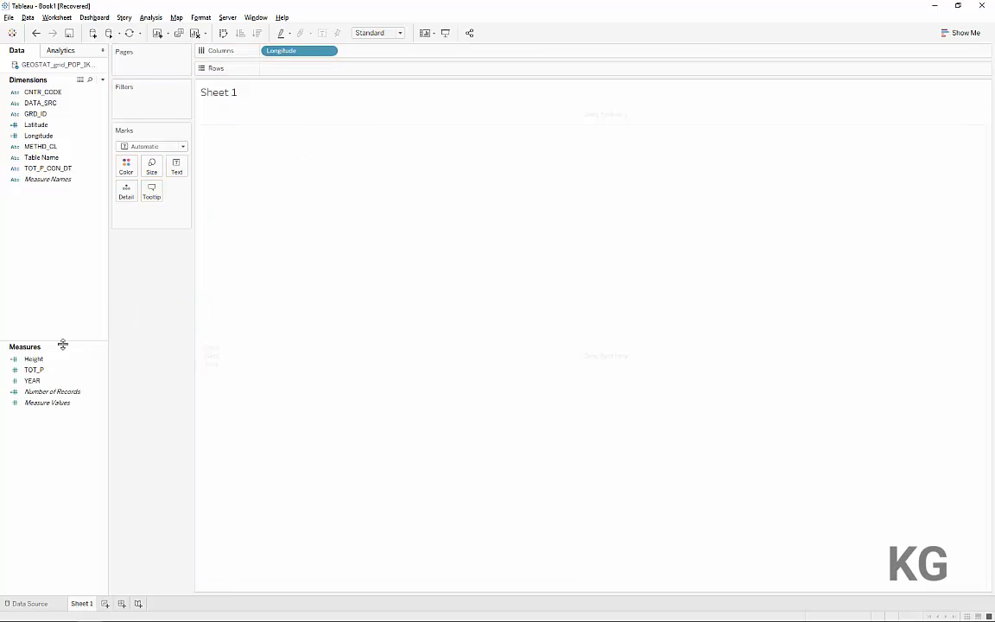
# Place the Height measure on Rows and add Latitude to the marks as Detail
pyautogui.moveTo(54, 364); pyautogui.dragTo(295, 71)
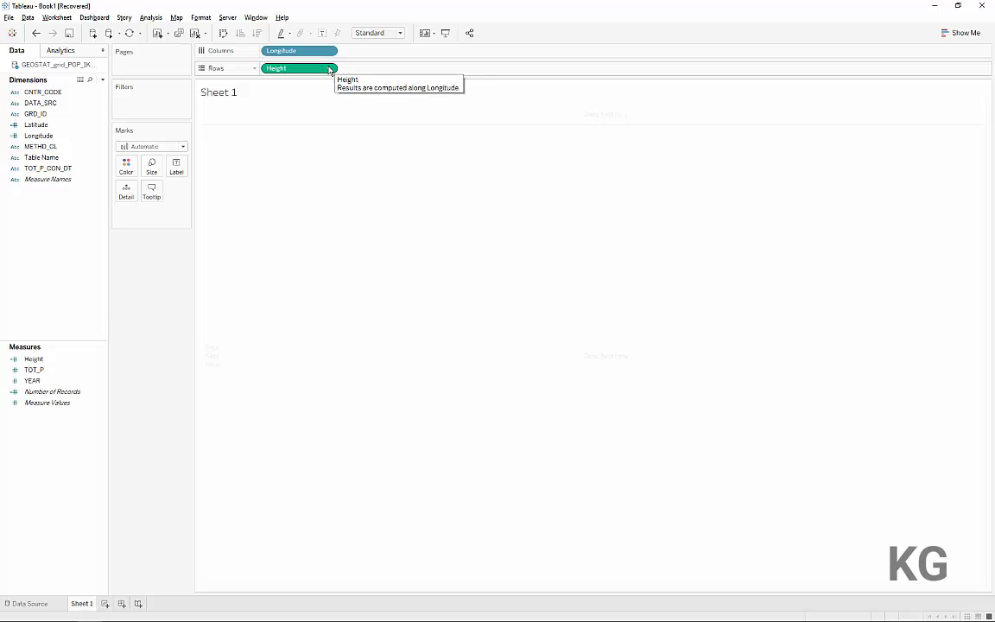
pyautogui.moveTo(37, 127); pyautogui.dragTo(130, 199)
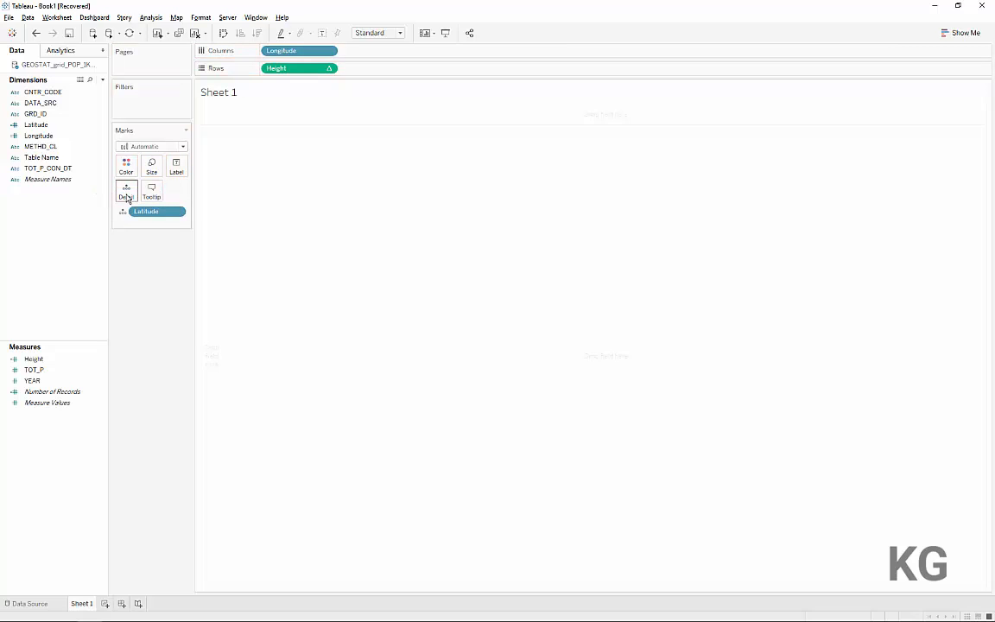
# Change the mark type to Line and check the options available for Height on Rows
pyautogui.click(135, 148)
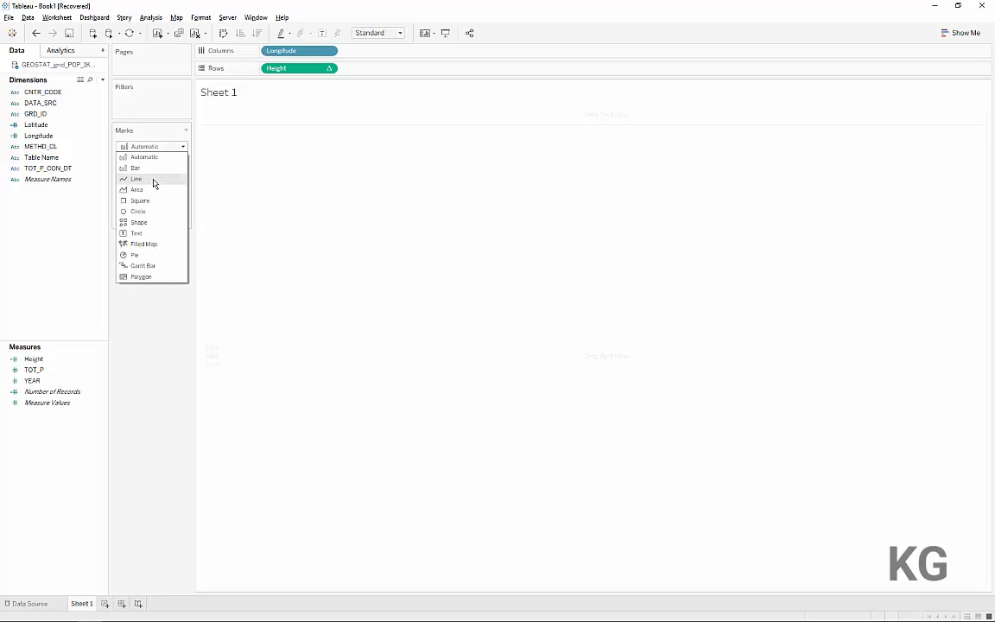
pyautogui.click(155, 178)
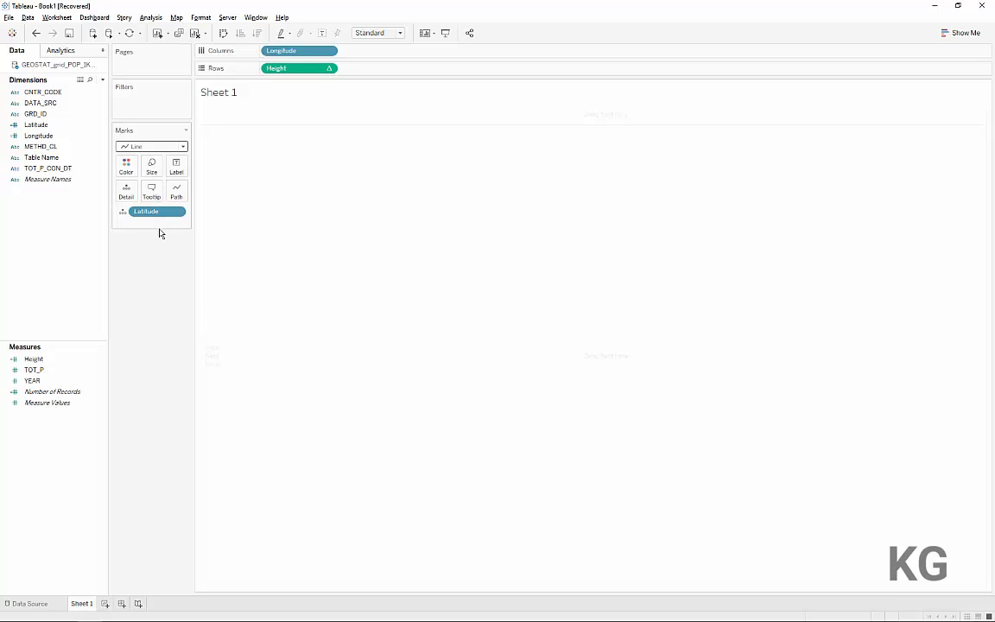
pyautogui.click(329, 69)
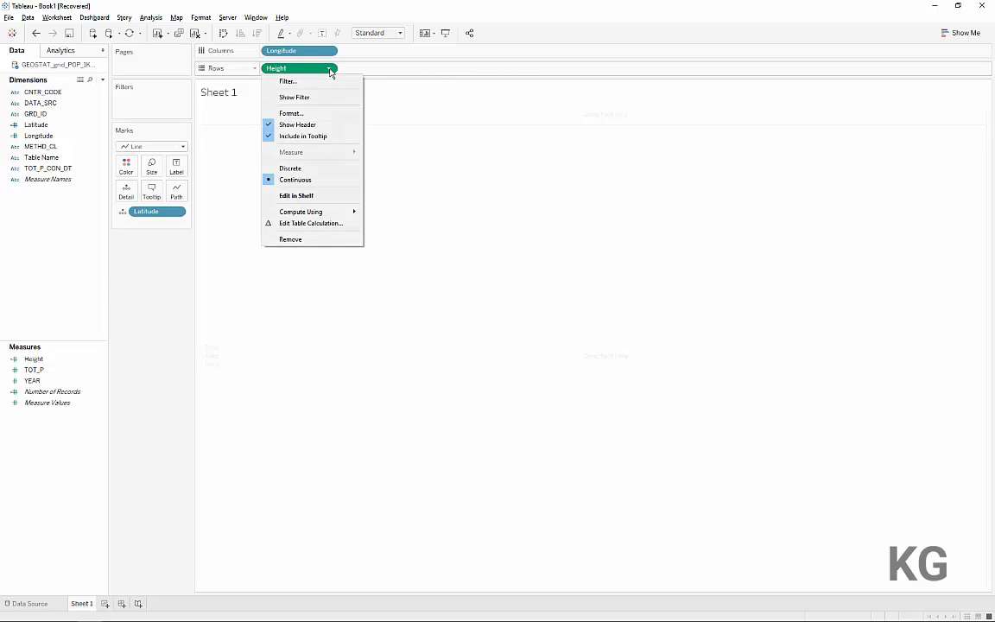
pyautogui.click(329, 69)
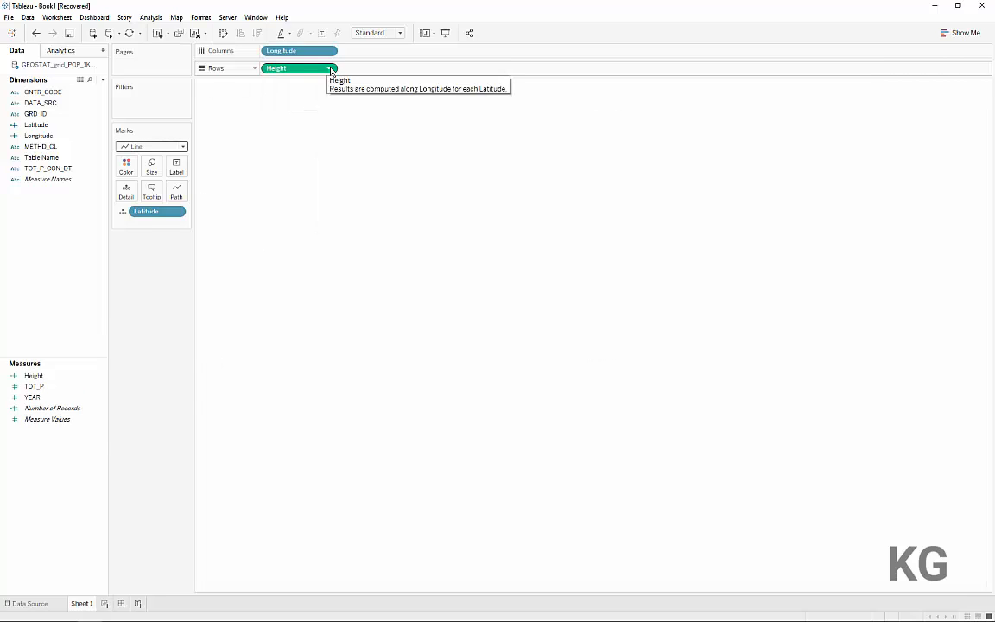
# Resume auto updates to draw the chart and fit the sheet to Entire View
pyautogui.click(108, 36)
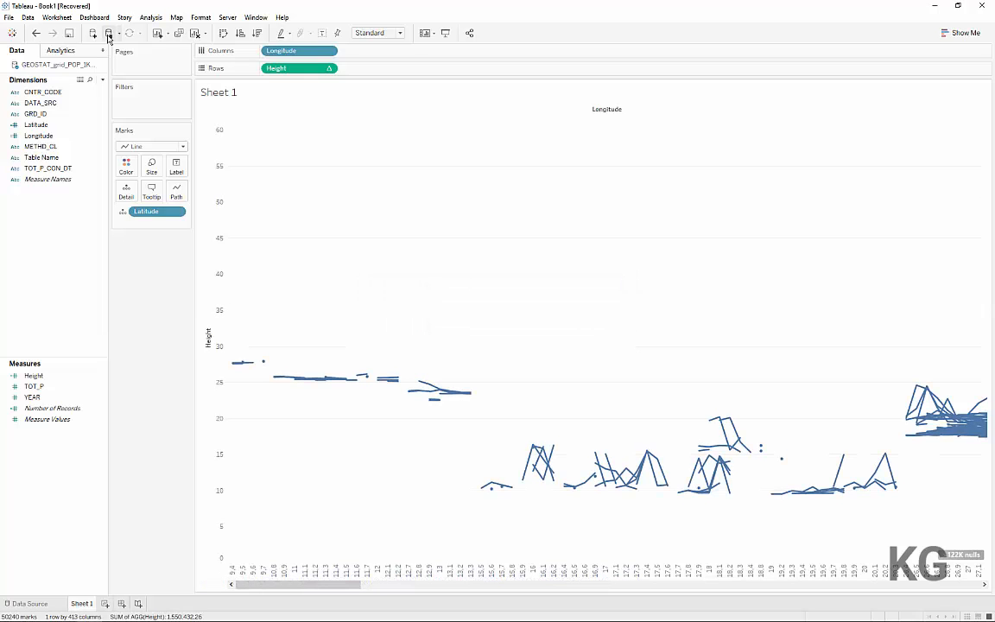
pyautogui.click(399, 32)
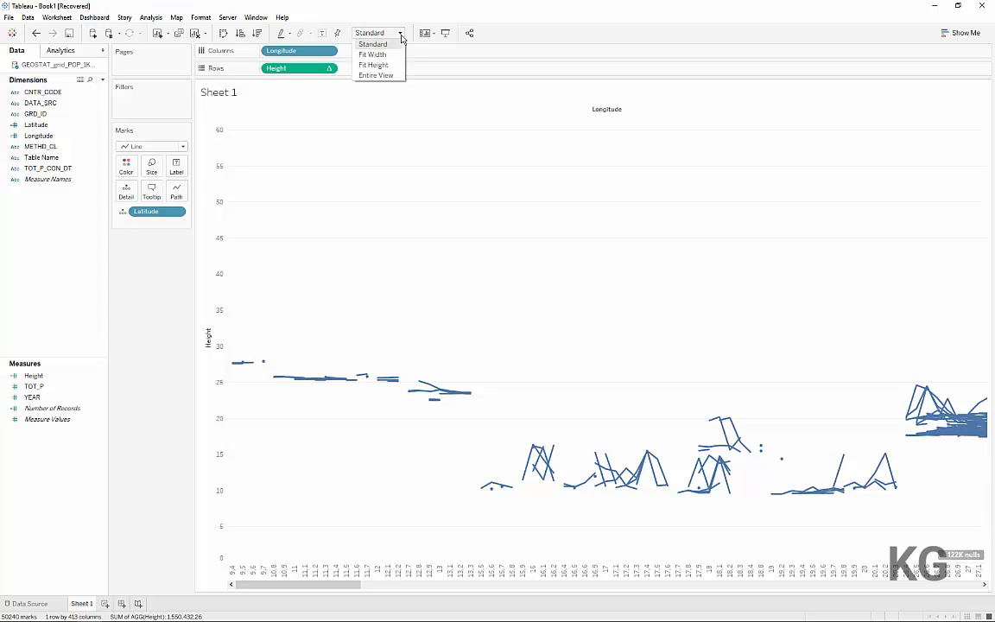
pyautogui.click(376, 75)
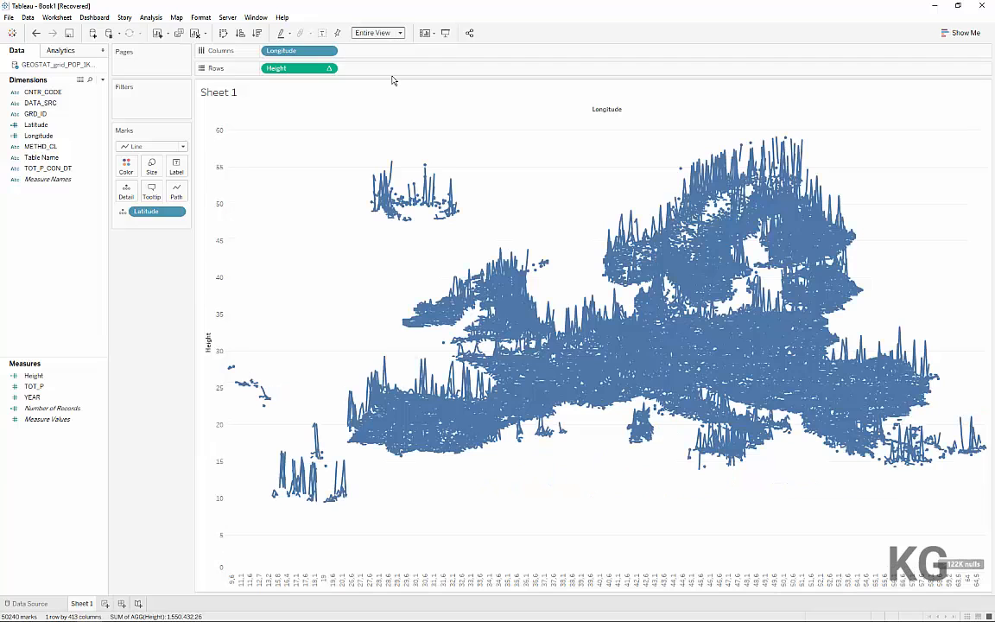
# Reduce the line marks to the thinnest size
pyautogui.click(151, 165)
pyautogui.moveTo(164, 194); pyautogui.dragTo(126, 184)
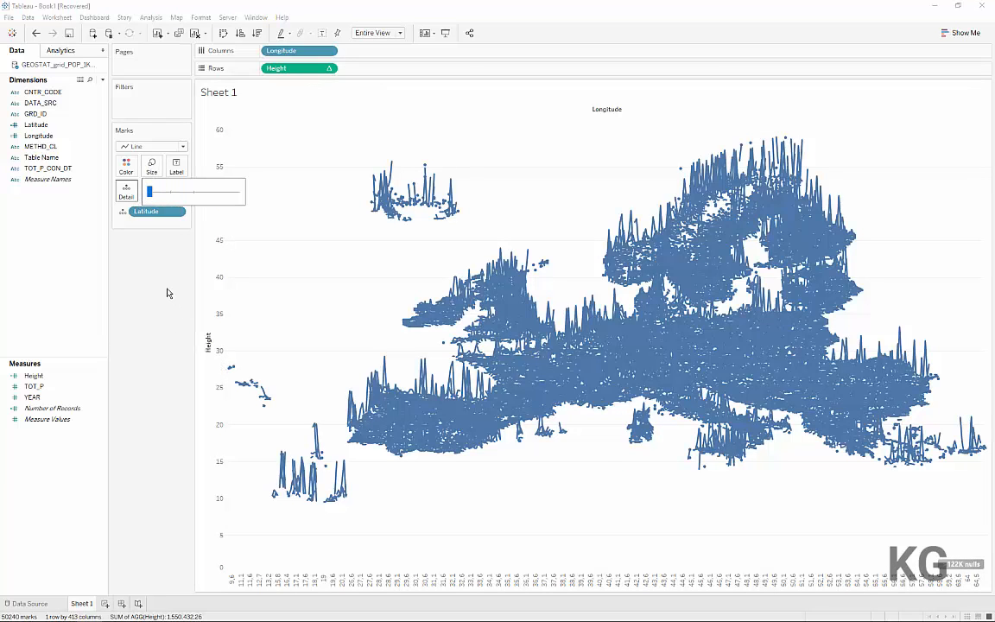
pyautogui.click(169, 294)
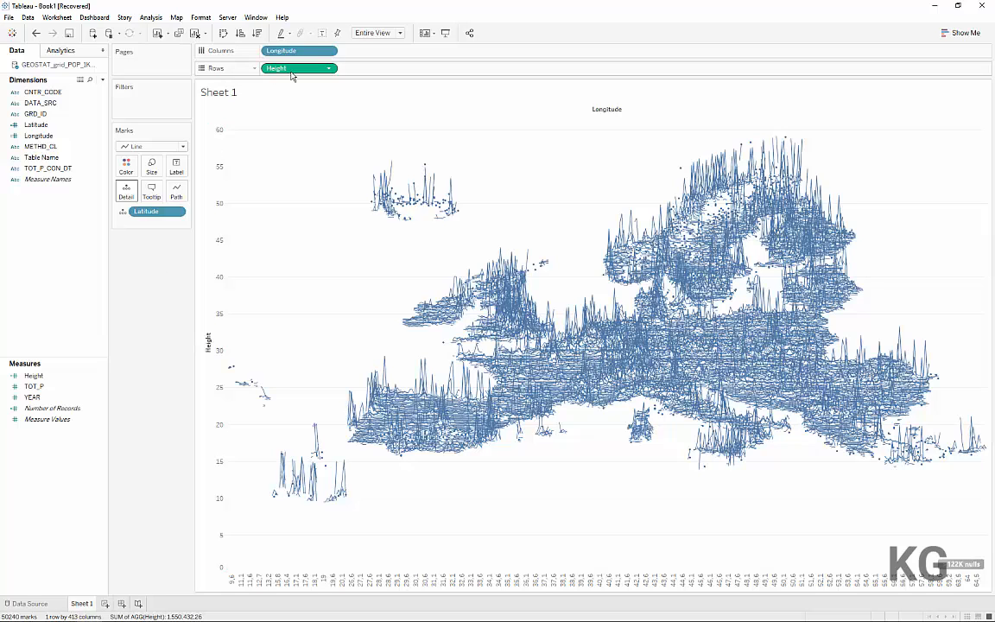
# Edit the Height table calculation to compute using specific dimensions, with both Longitude and Latitude included
pyautogui.click(330, 69)
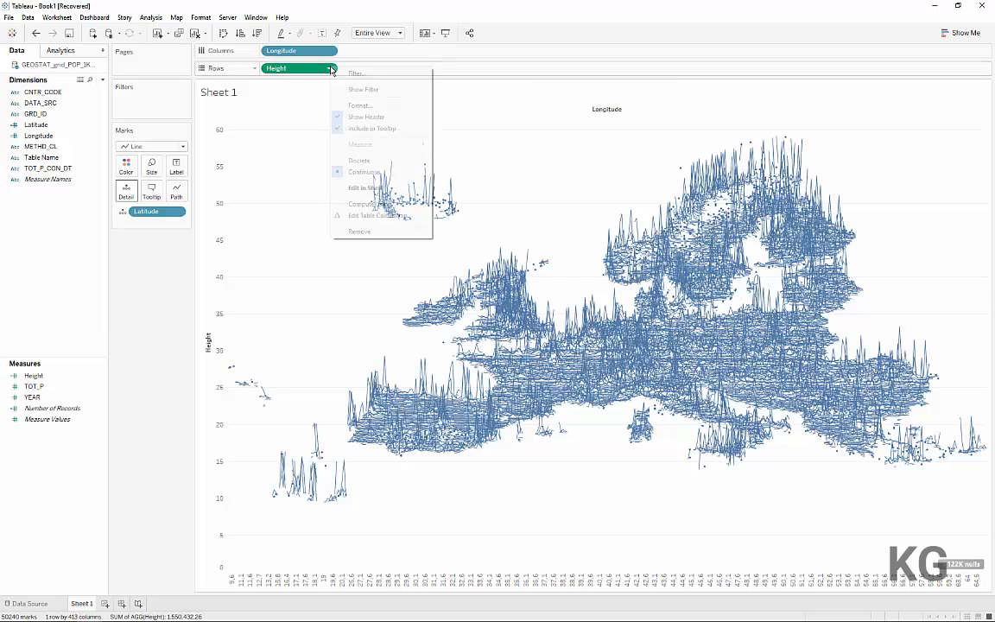
pyautogui.click(358, 222)
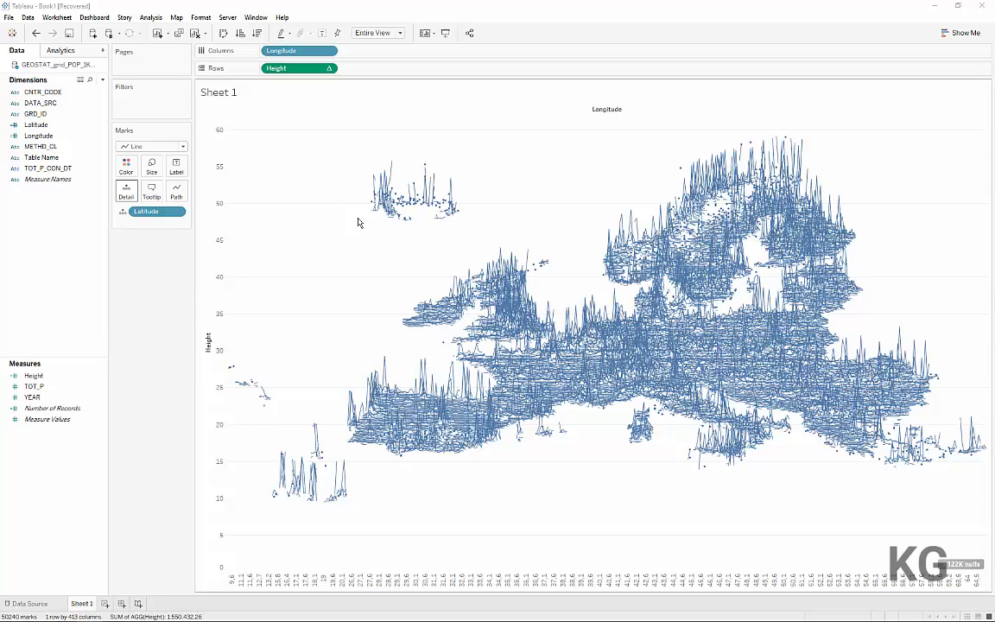
pyautogui.moveTo(747, 142); pyautogui.dragTo(240, 104)
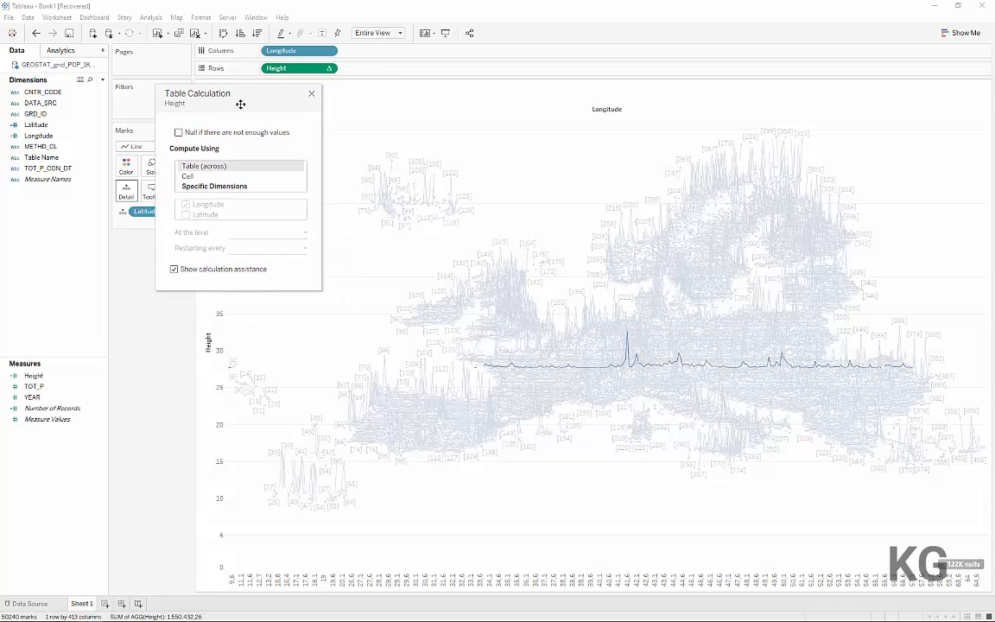
pyautogui.click(204, 188)
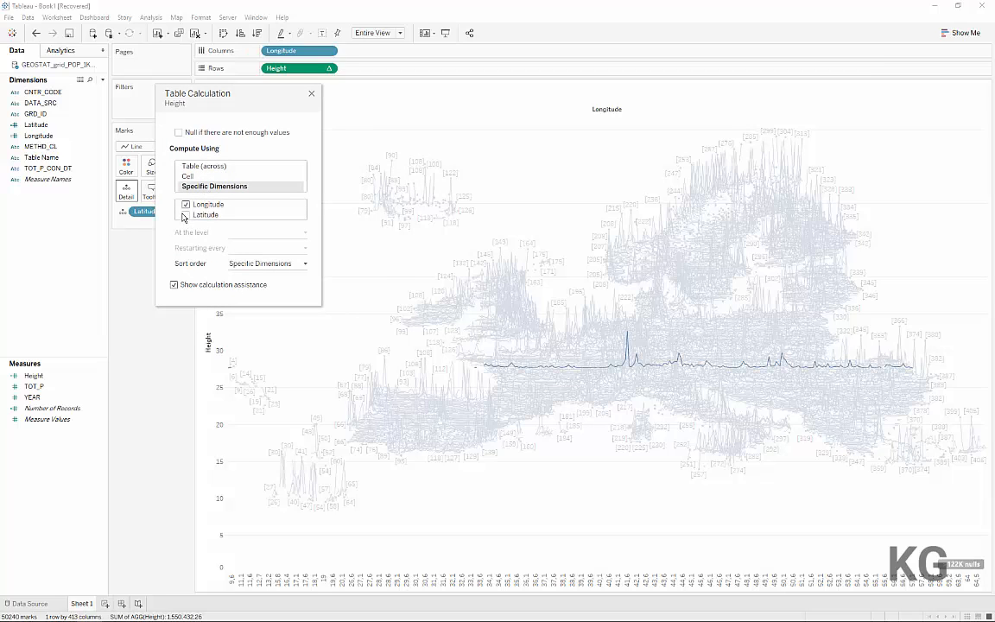
pyautogui.click(186, 215)
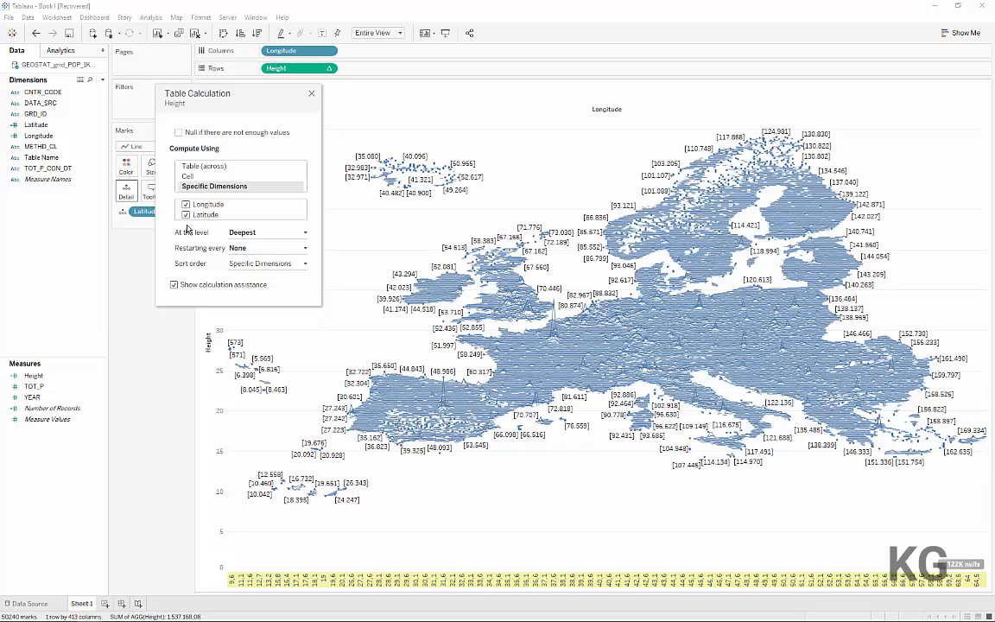
pyautogui.click(311, 97)
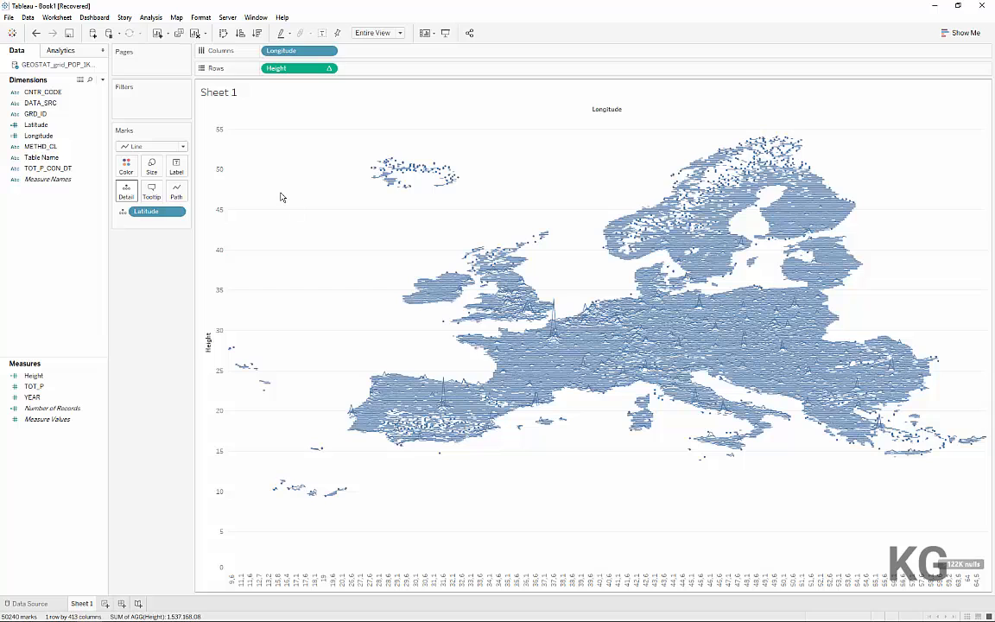
# Recolor the lines gray and turn off grid lines for the whole workbook
pyautogui.click(126, 166)
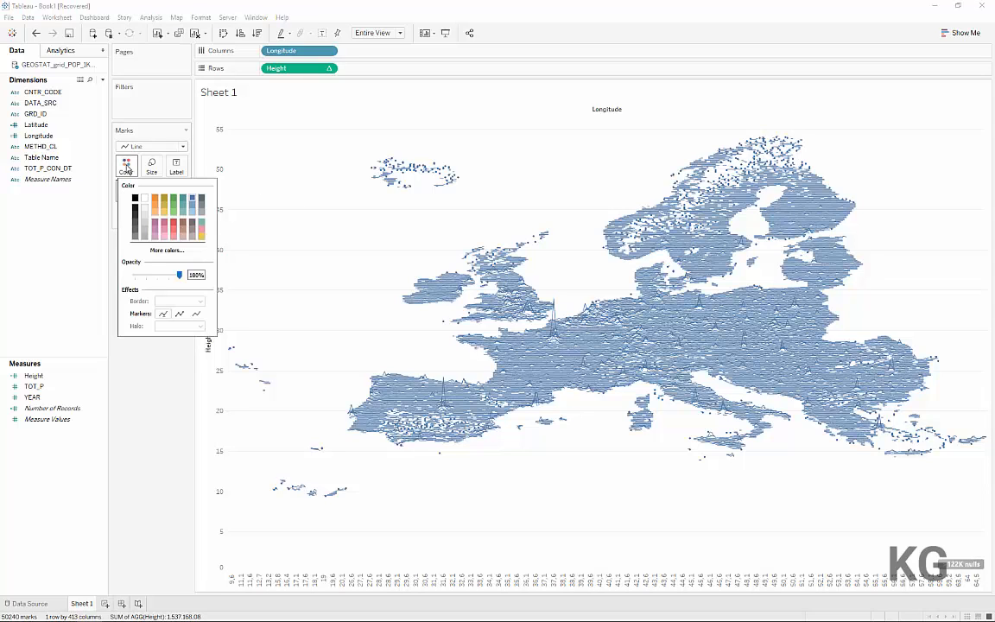
pyautogui.click(134, 237)
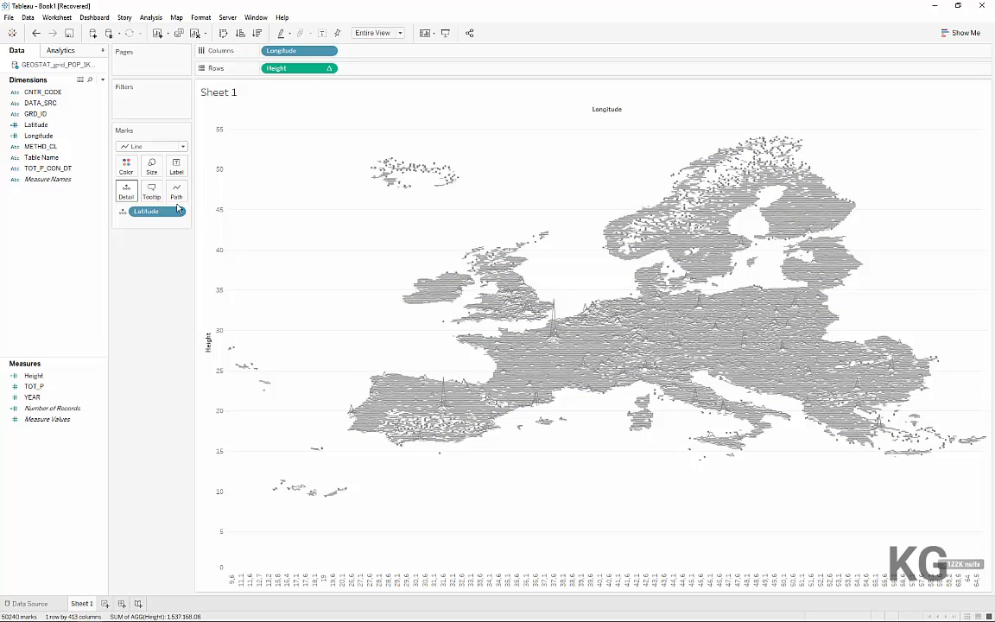
pyautogui.click(201, 17)
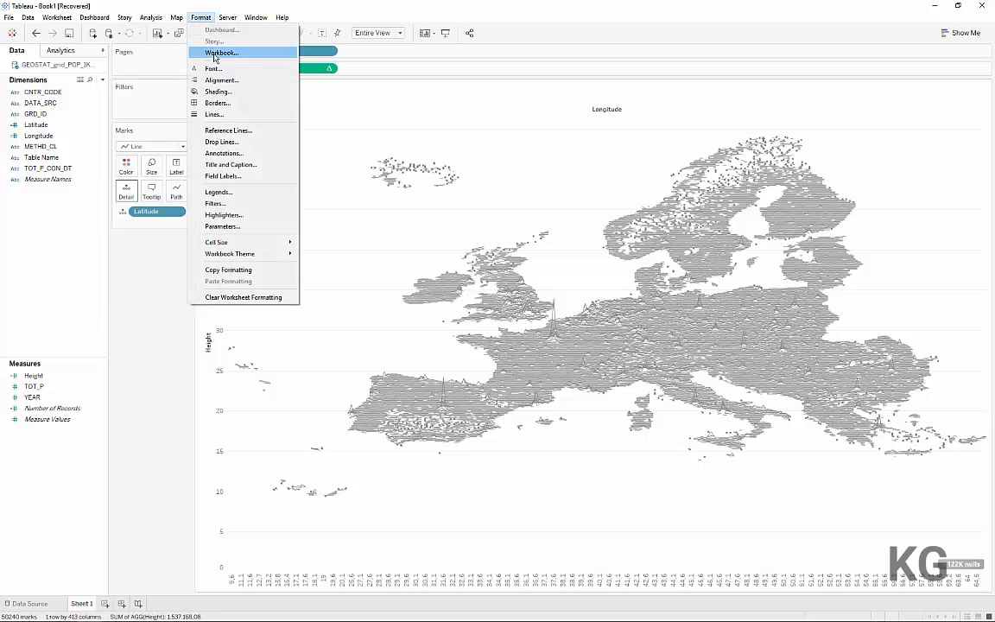
pyautogui.click(216, 54)
pyautogui.click(34, 280)
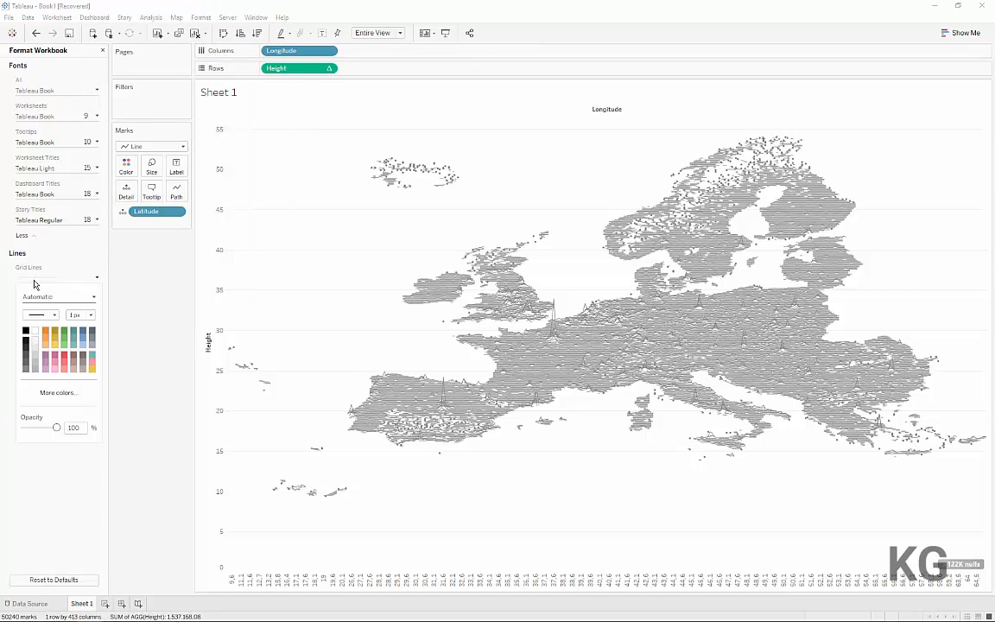
pyautogui.click(38, 295)
pyautogui.click(38, 329)
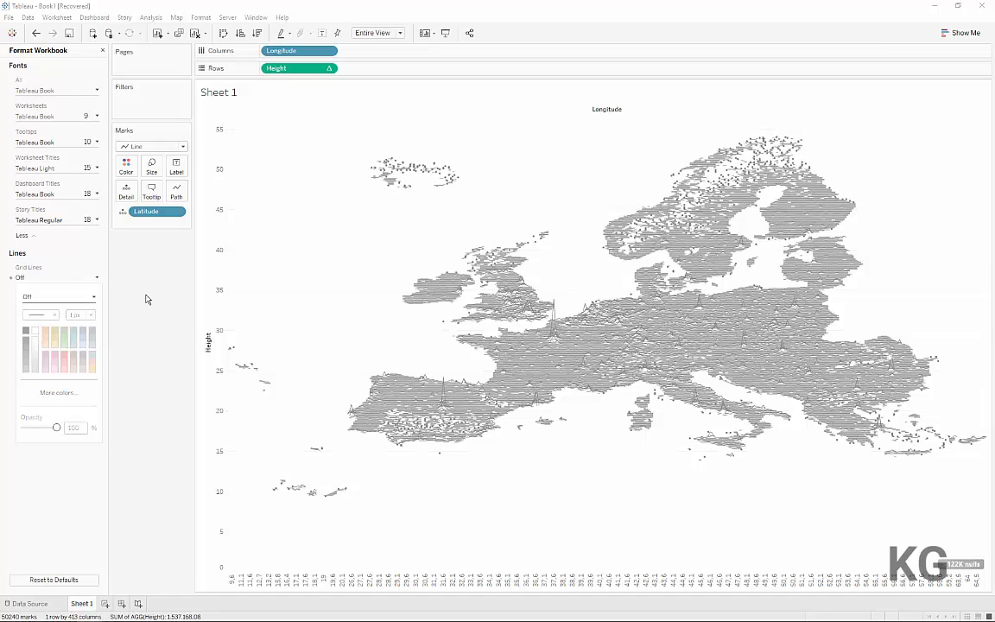
pyautogui.click(122, 254)
pyautogui.click(103, 50)
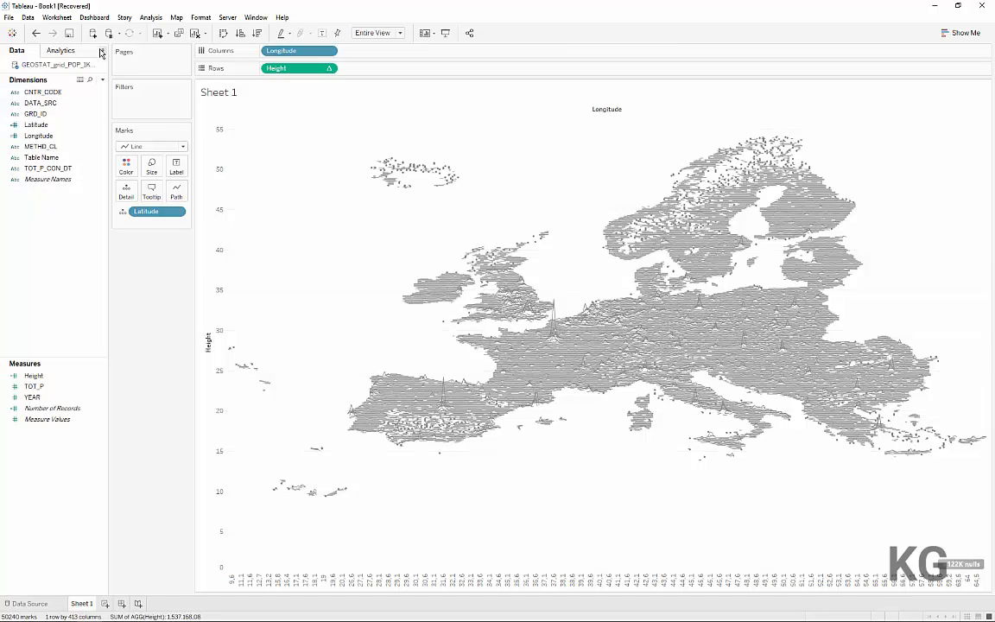
# Hide the Height axis and the Longitude header in the view
pyautogui.click(200, 17)
pyautogui.press('Escape')
pyautogui.rightClick(213, 173)
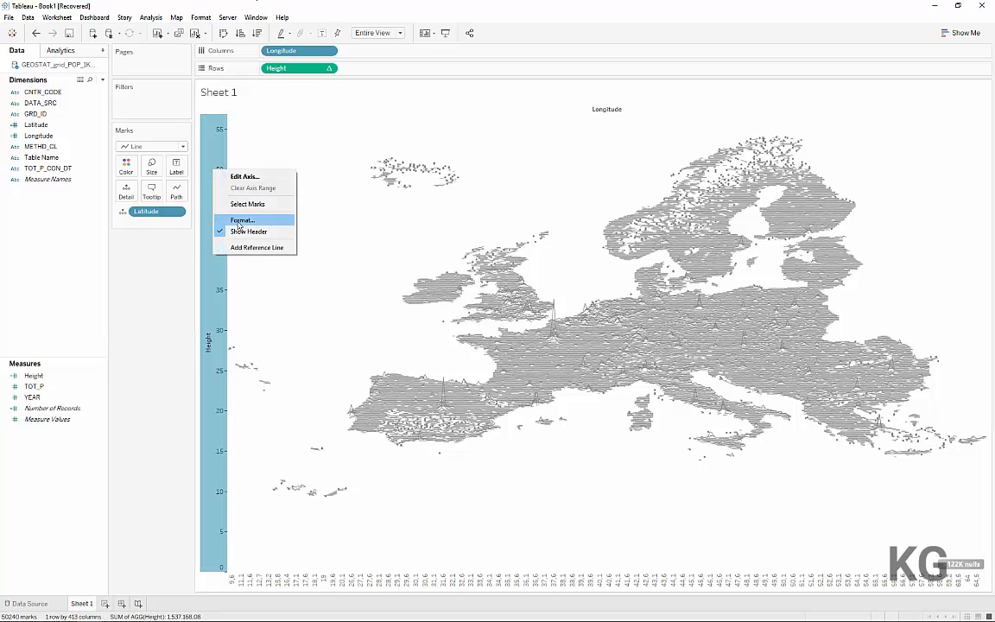
pyautogui.click(242, 231)
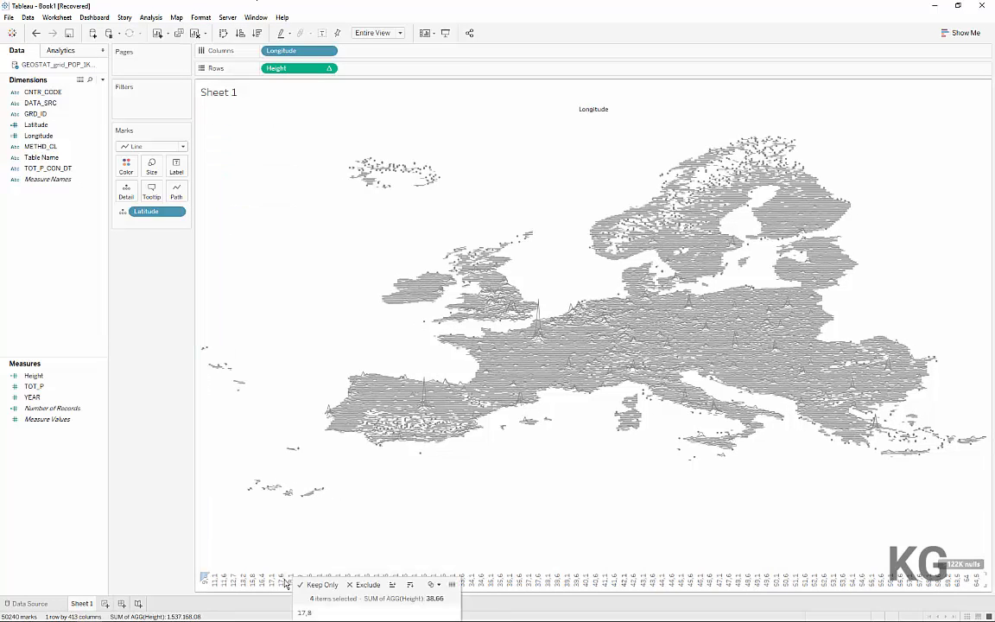
pyautogui.rightClick(285, 577)
pyautogui.click(316, 557)
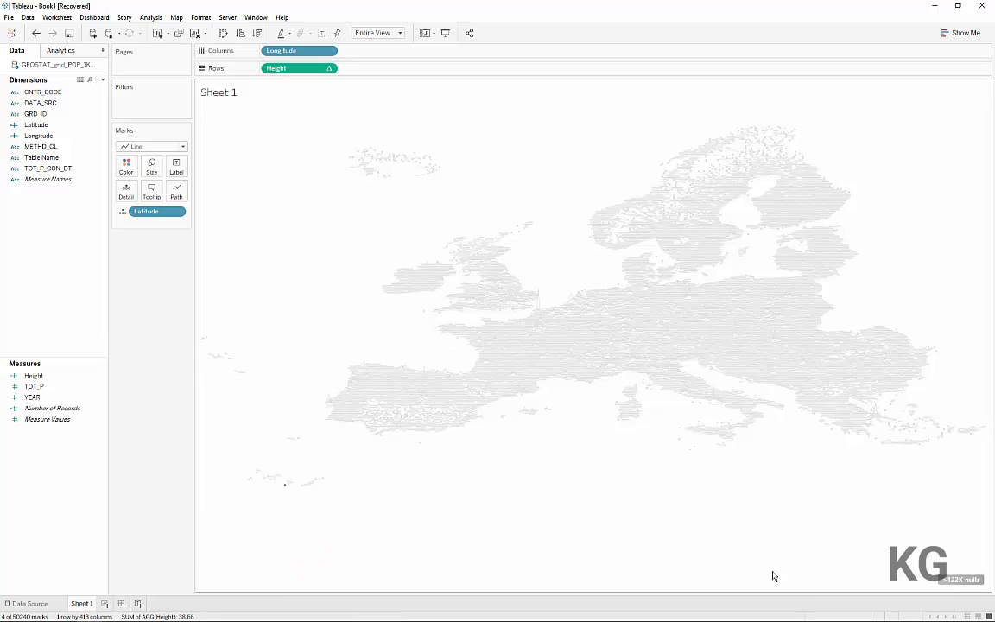
# Hide the nulls indicator and check the fit options available for the sheet
pyautogui.rightClick(954, 584)
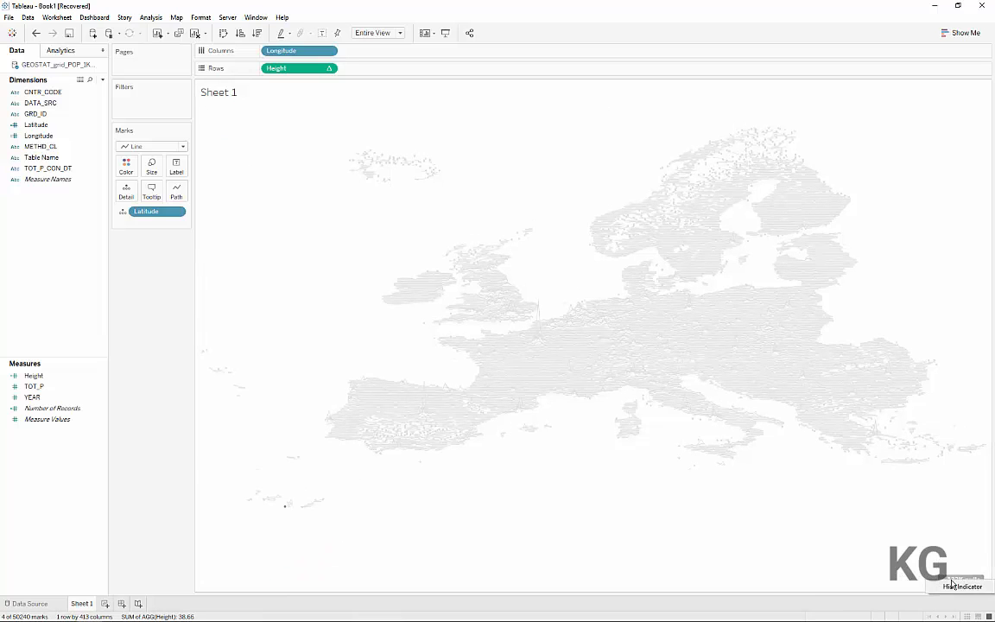
pyautogui.click(950, 589)
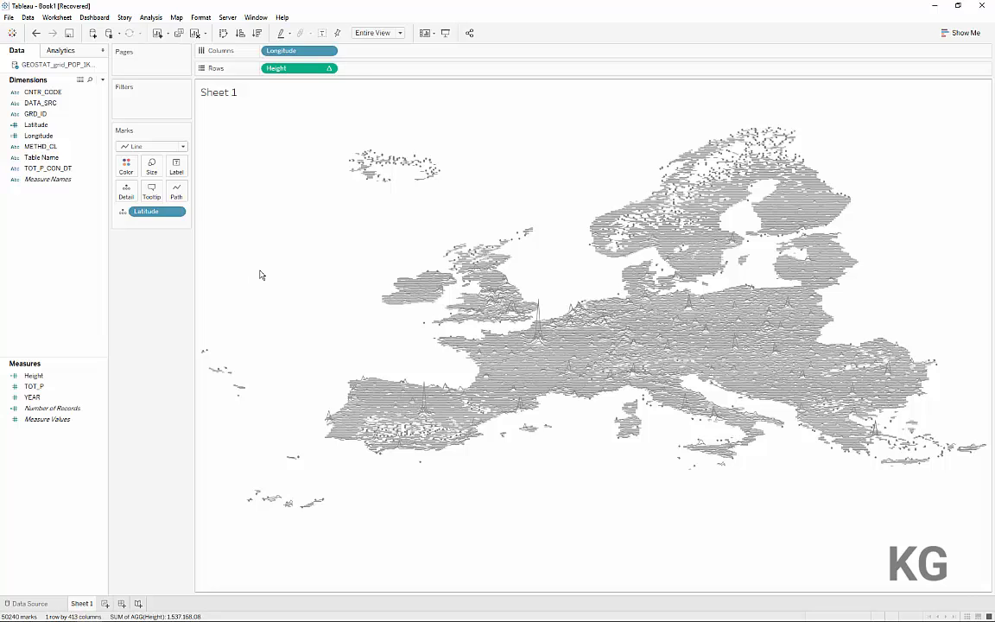
pyautogui.click(400, 33)
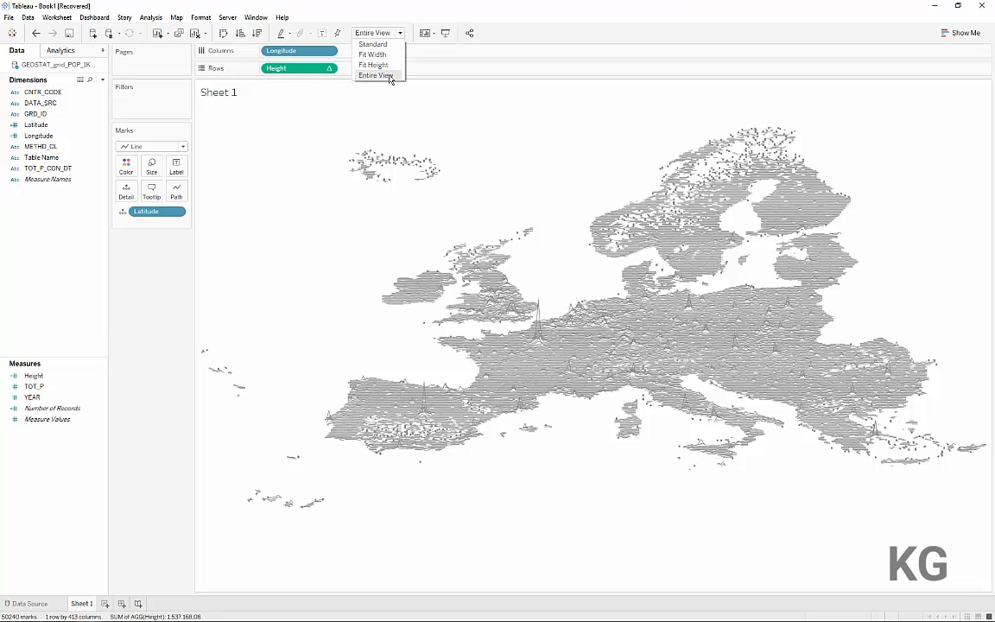
pyautogui.click(379, 11)
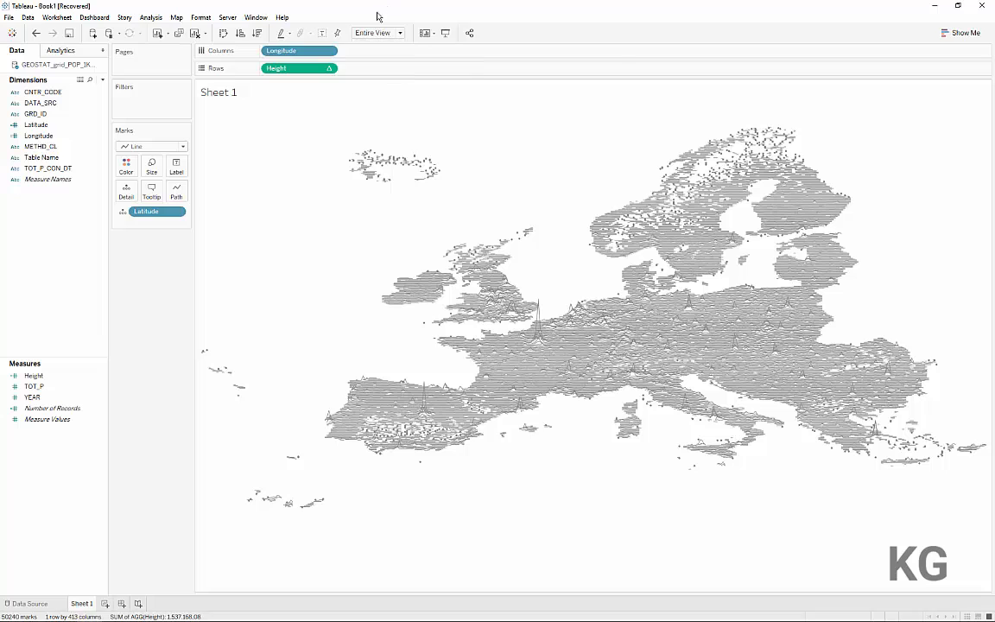
# Create a new dashboard and set its fixed width to 800 px
pyautogui.click(120, 601)
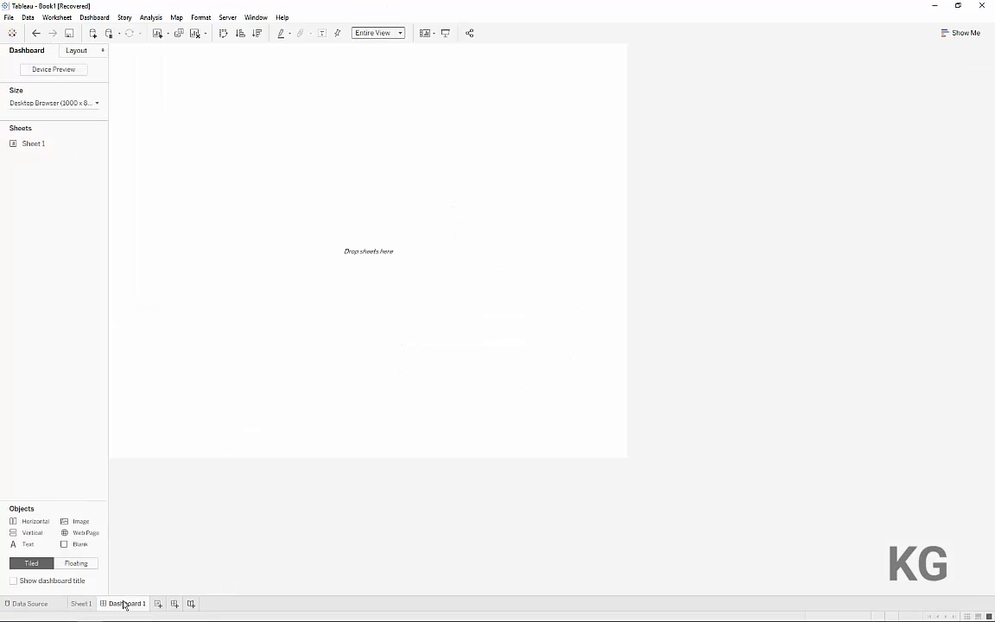
pyautogui.click(23, 103)
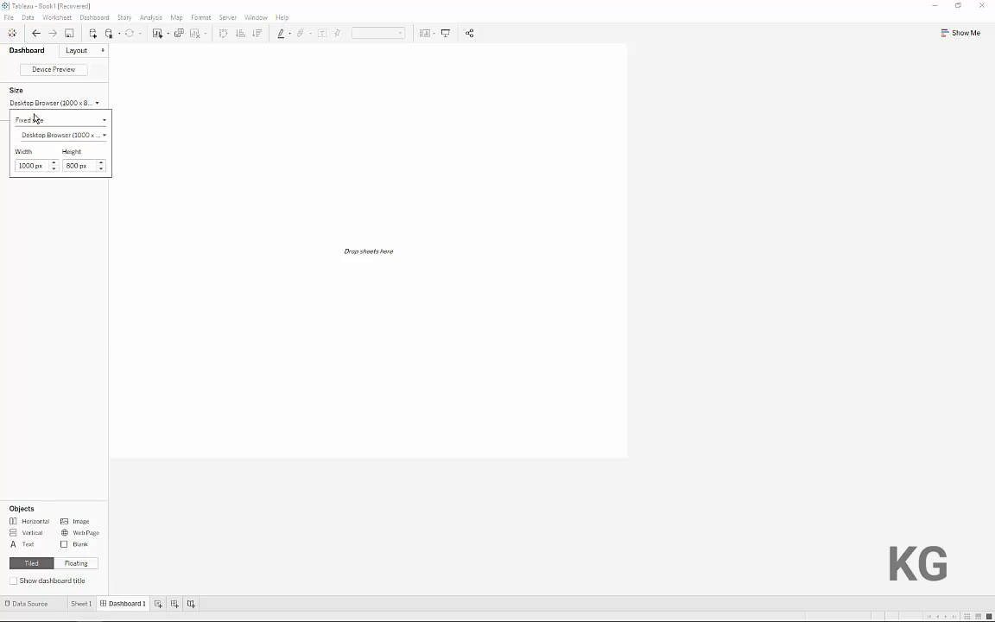
pyautogui.doubleClick(28, 165)
pyautogui.write('800')
pyautogui.press('Return')
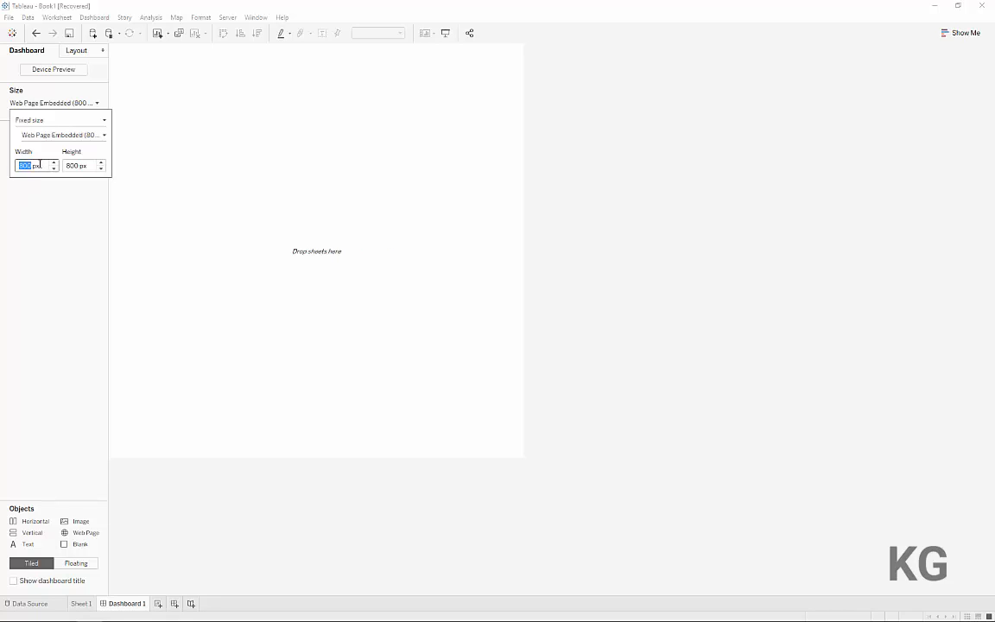
pyautogui.click(38, 212)
# Place Sheet 1 on the dashboard and hide its title
pyautogui.moveTo(40, 144); pyautogui.dragTo(223, 150)
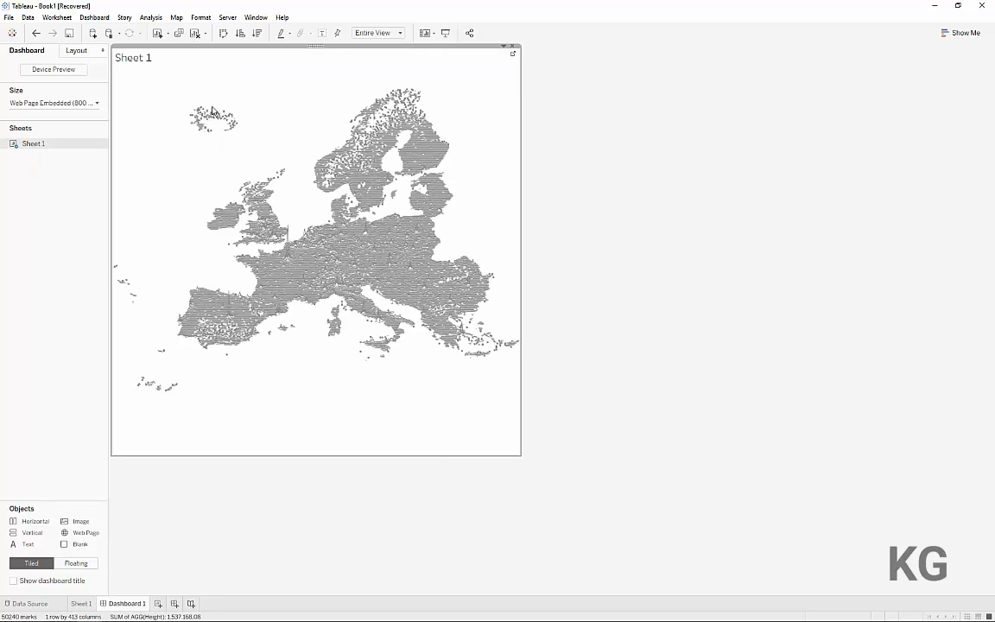
pyautogui.rightClick(118, 59)
pyautogui.click(139, 90)
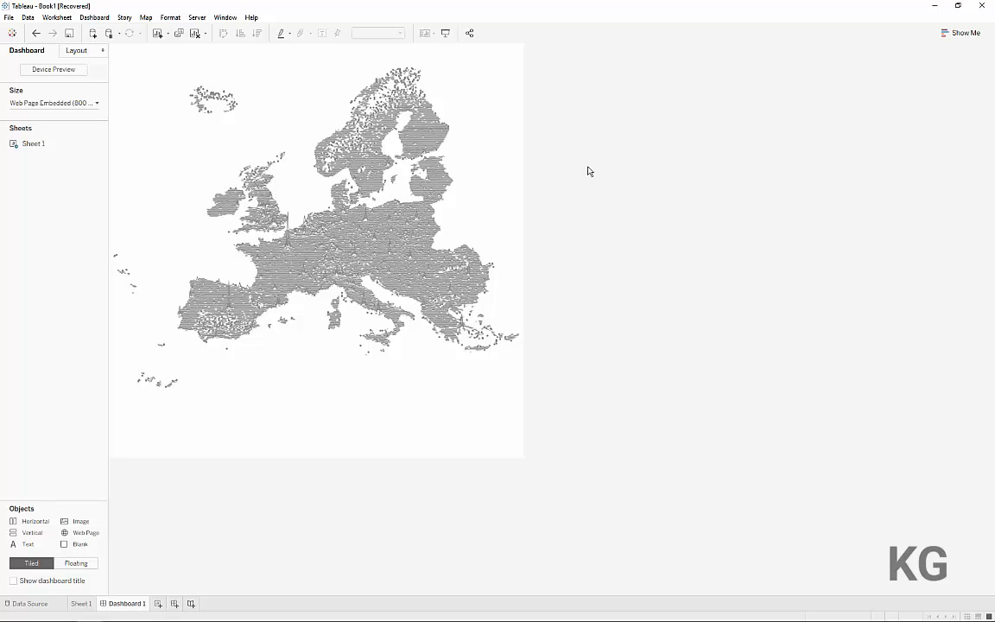
# Switch to the browser, bring up the published Population Lines visualization on Tableau Public and download its workbook
pyautogui.hotkey('alt', 'Tab')
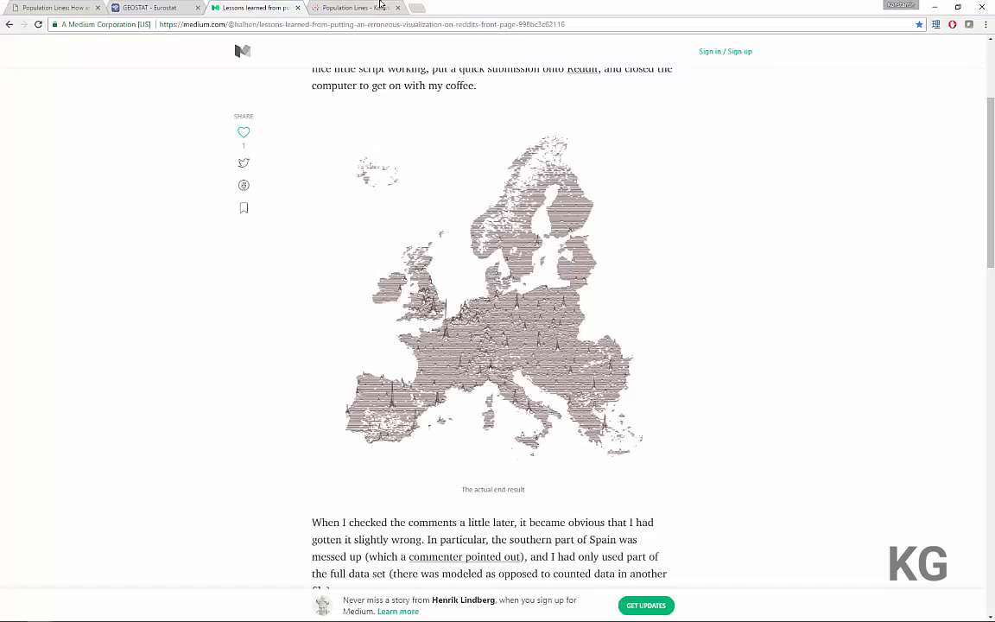
pyautogui.click(377, 6)
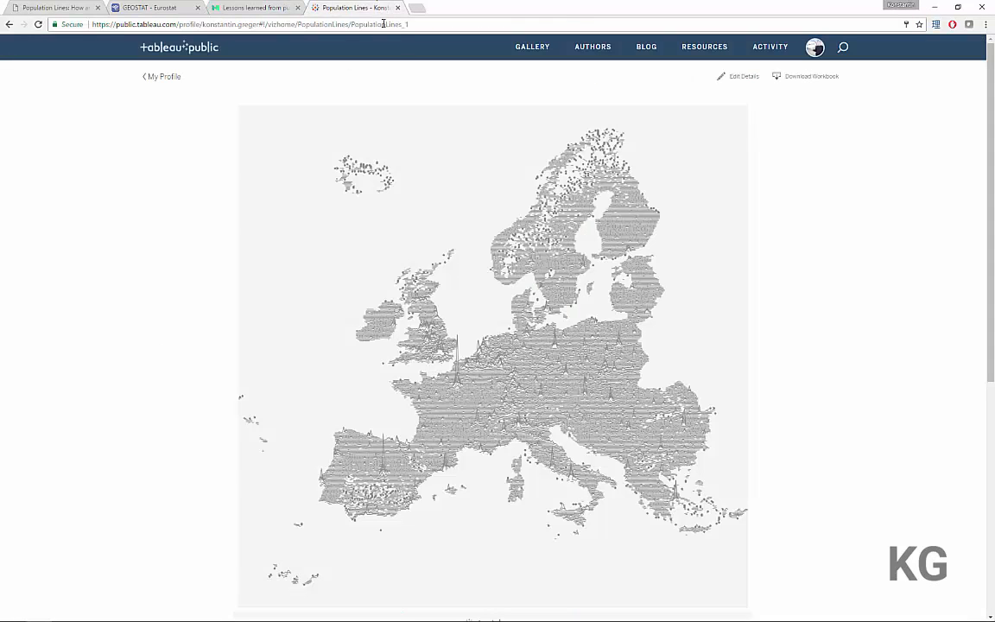
pyautogui.click(560, 276)
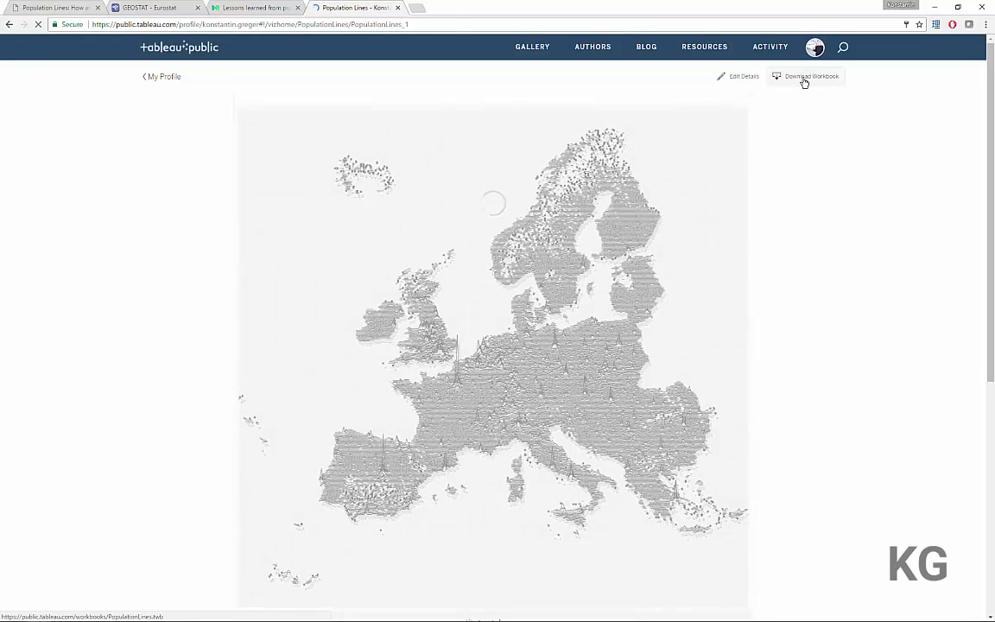
pyautogui.click(803, 77)
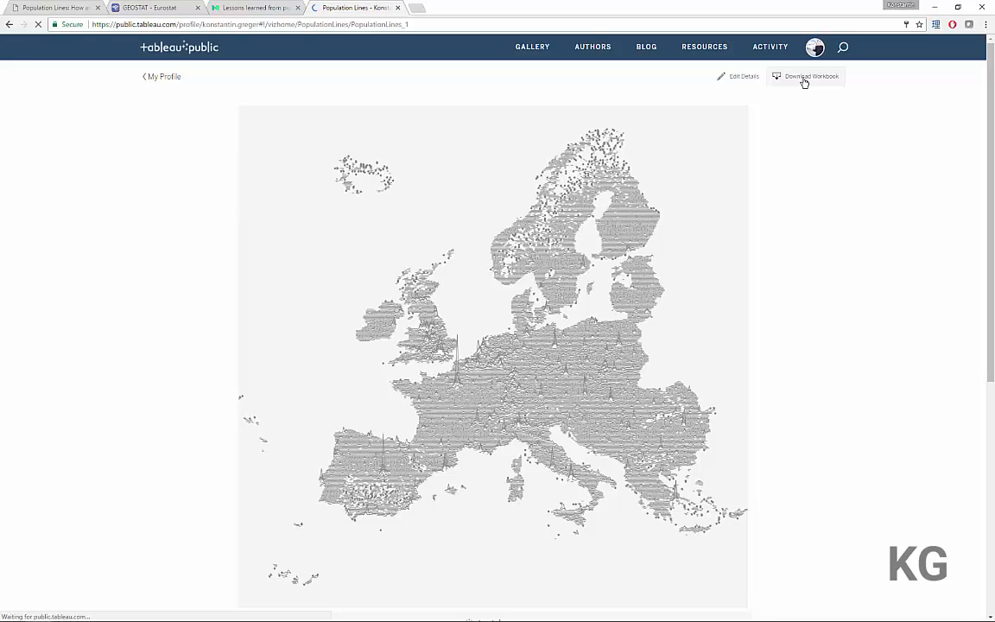